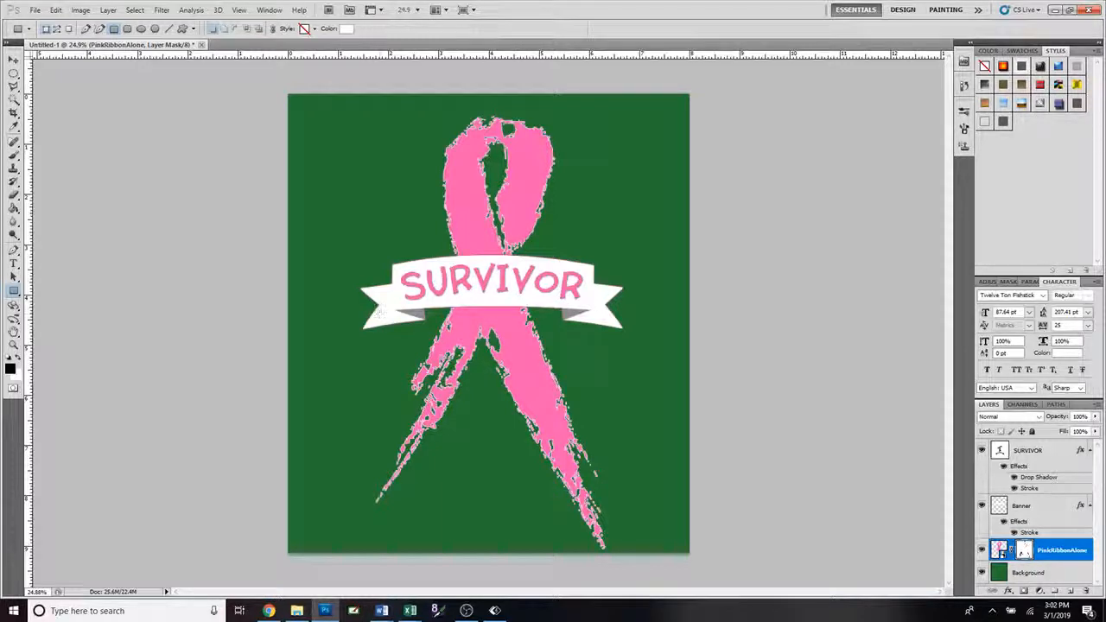
click(14, 88)
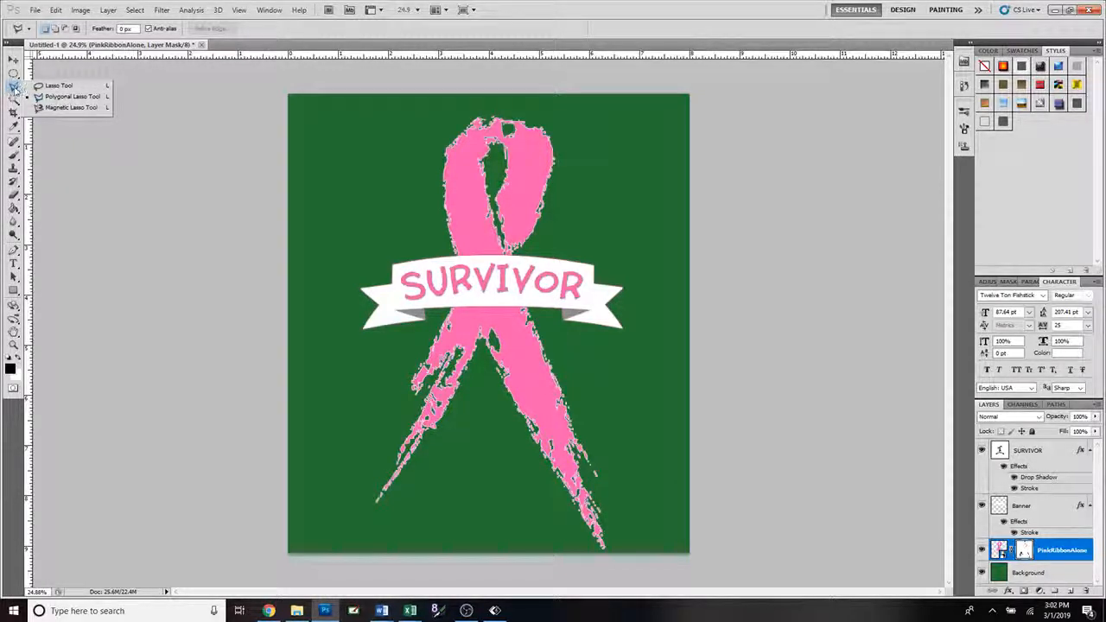
click(14, 88)
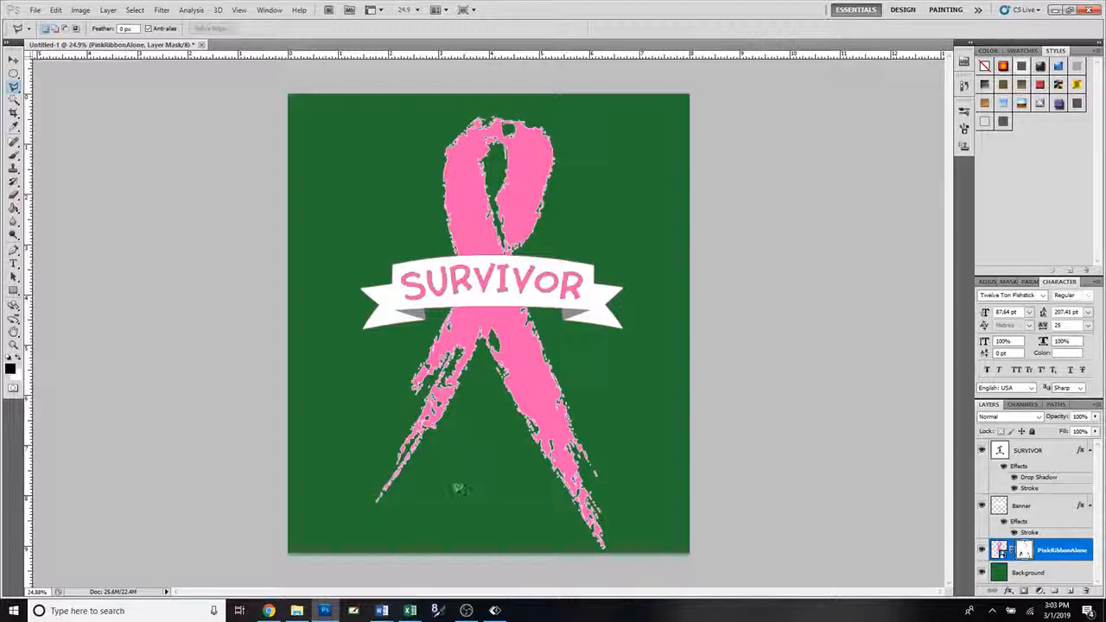
- Create a new document from the Print Tech preset, 2800 by 3200 pixels at 350 pixels/inch with transparent background contents
click(37, 10)
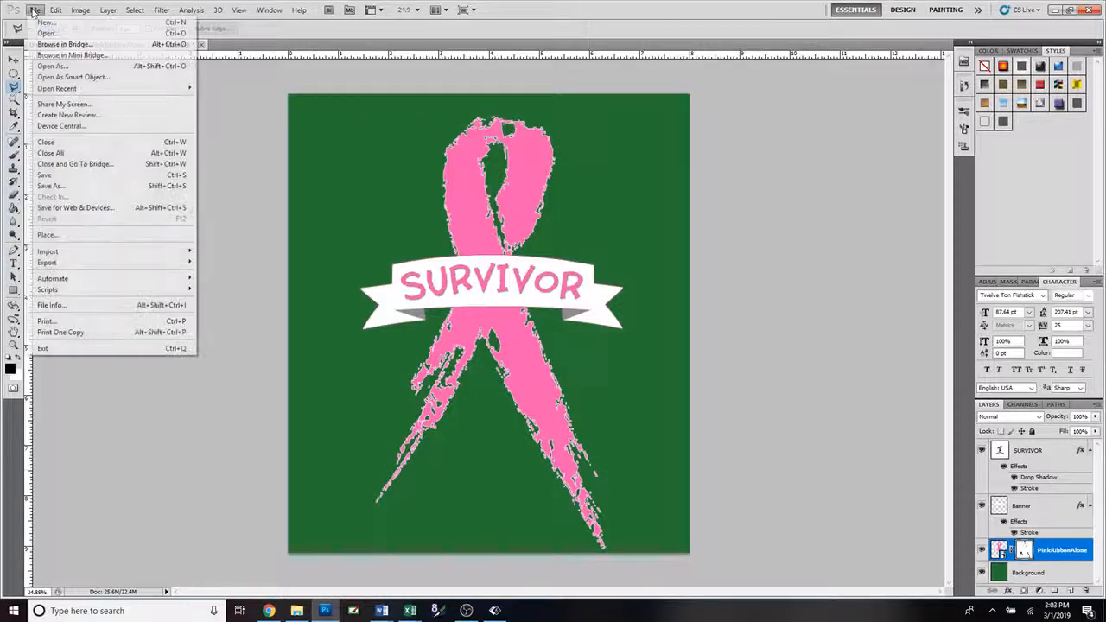
click(43, 23)
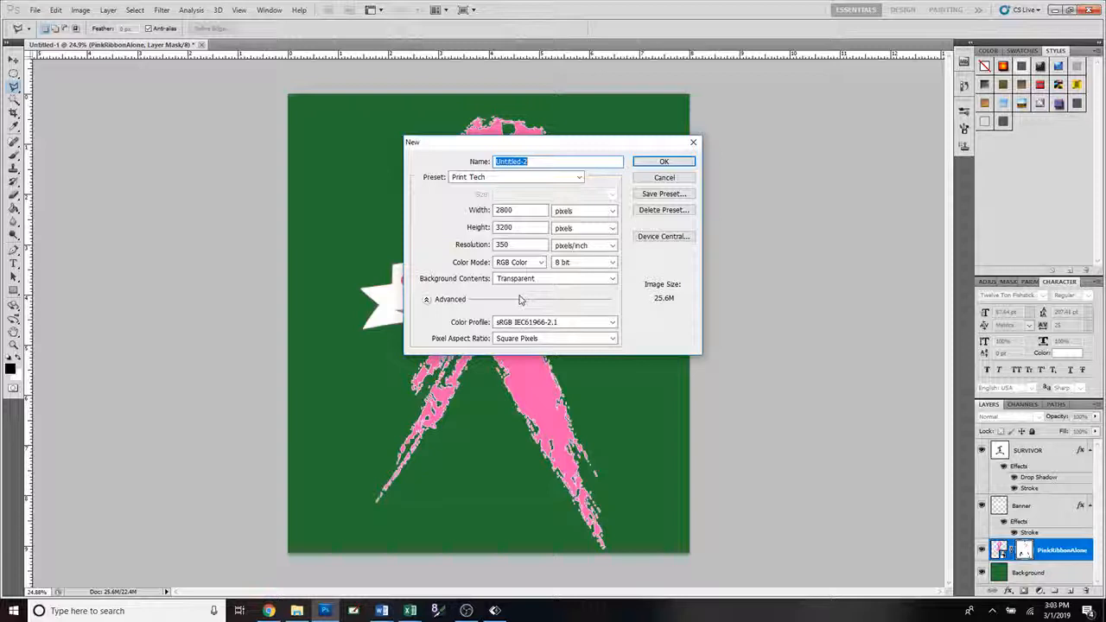
click(664, 163)
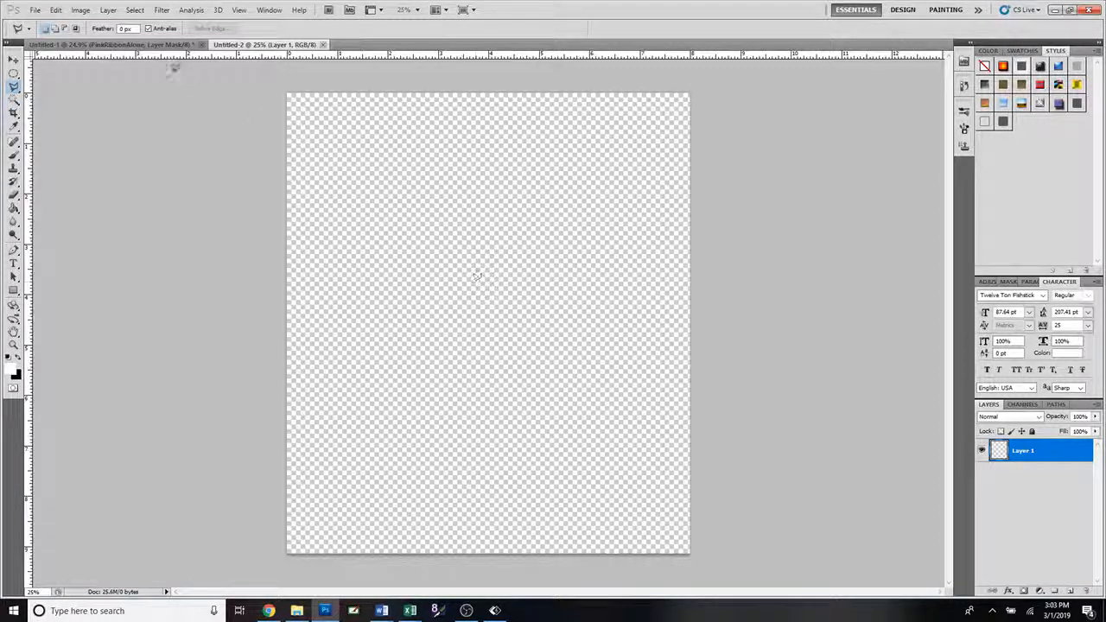
click(160, 44)
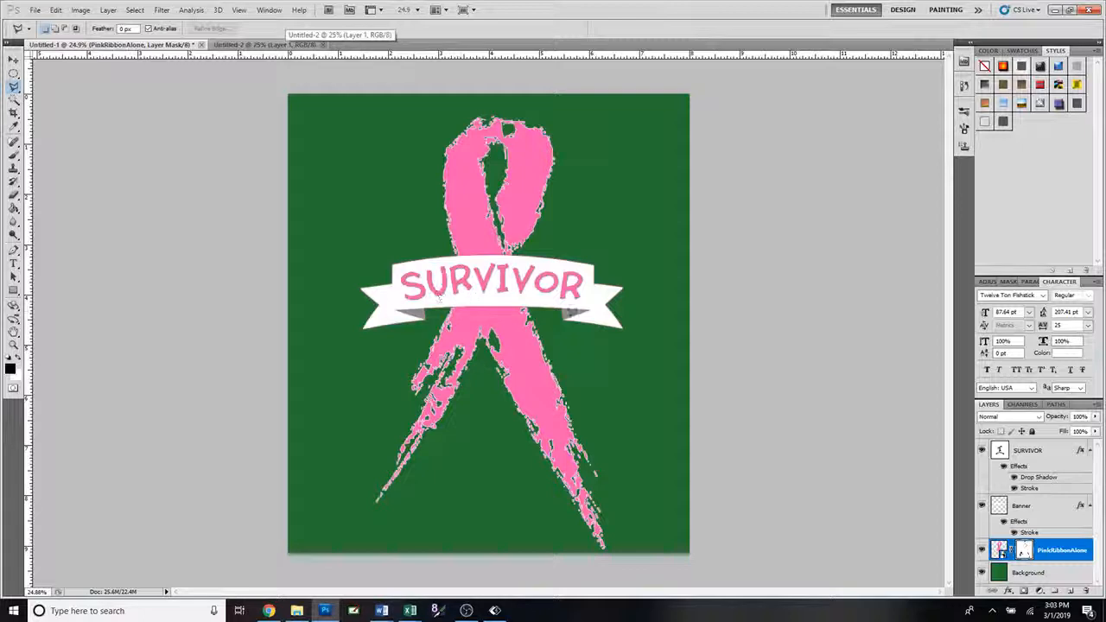
click(256, 47)
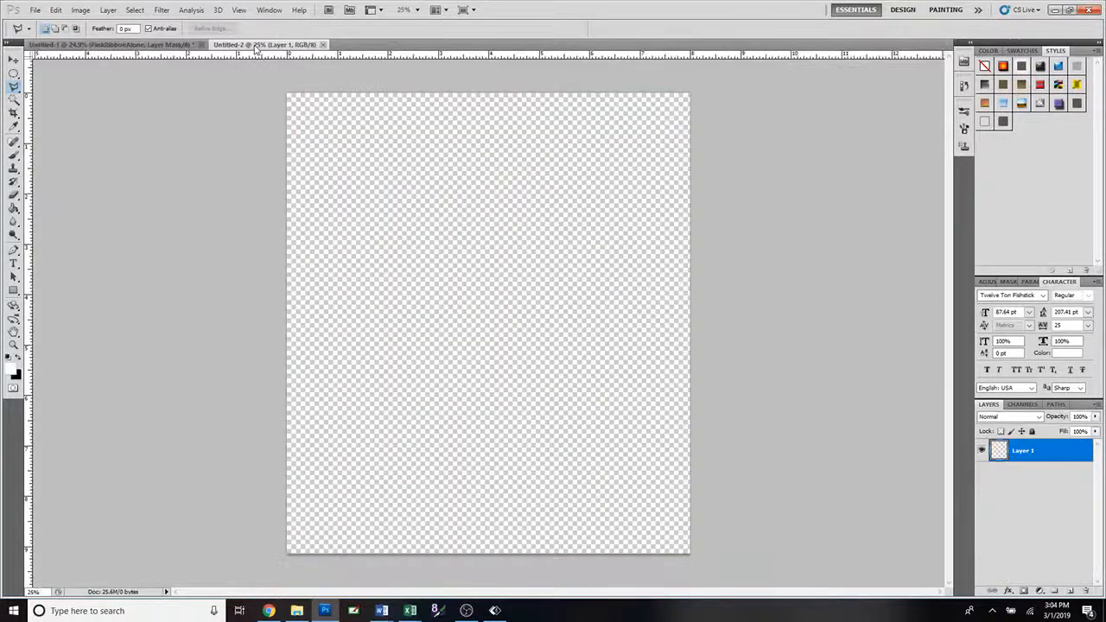
- Set the foreground color to dark blue (203386) and fill the whole empty canvas with it using the Paint Bucket
click(12, 371)
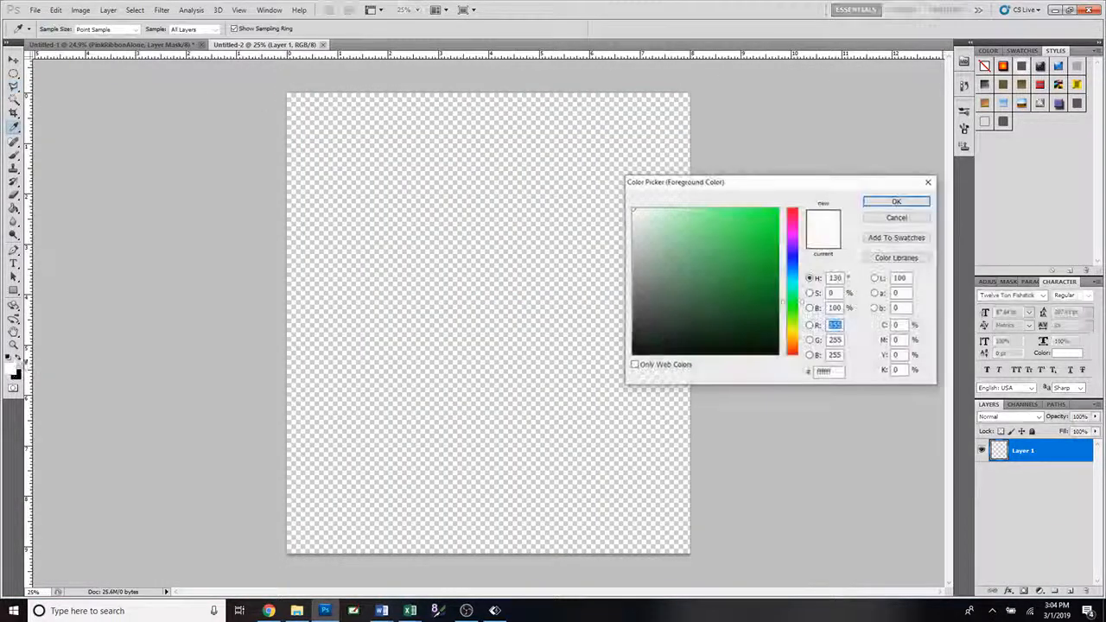
click(792, 262)
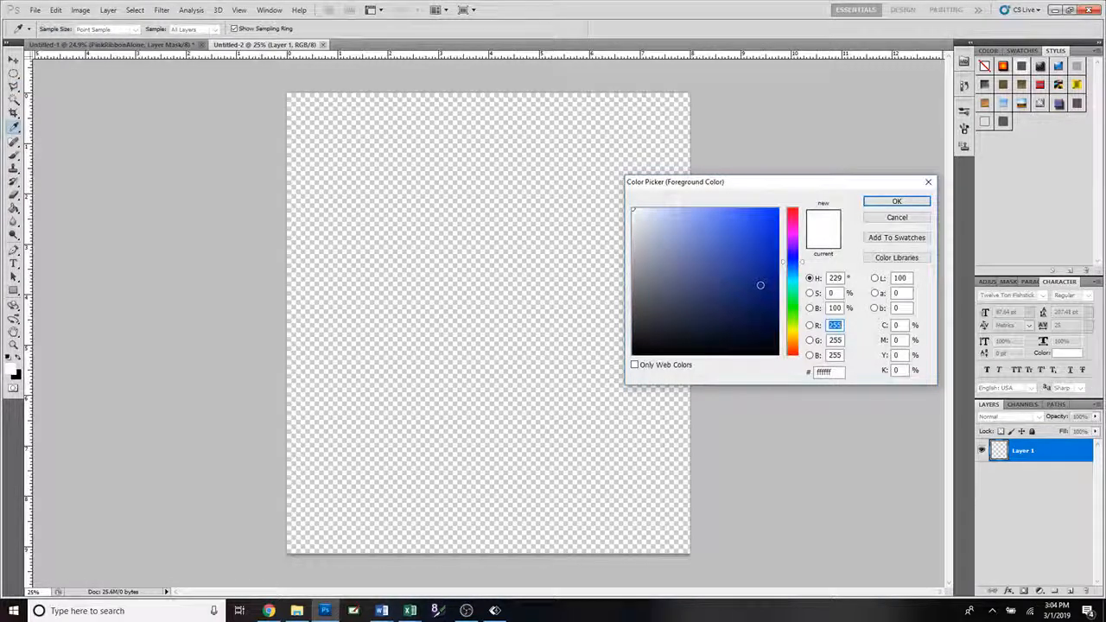
click(743, 277)
click(887, 201)
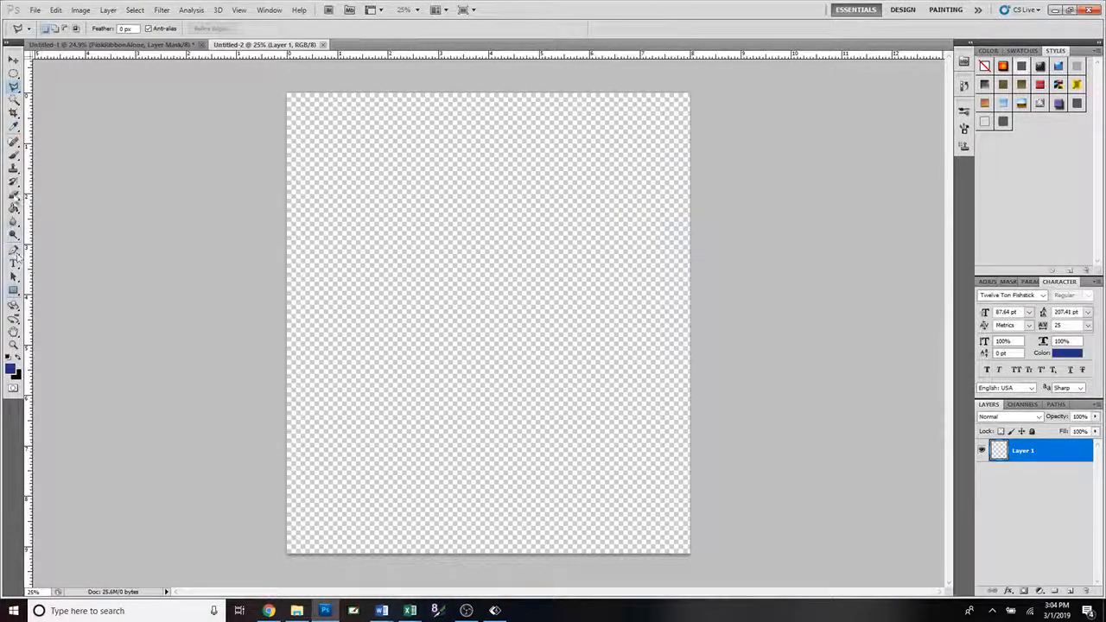
click(14, 207)
click(443, 287)
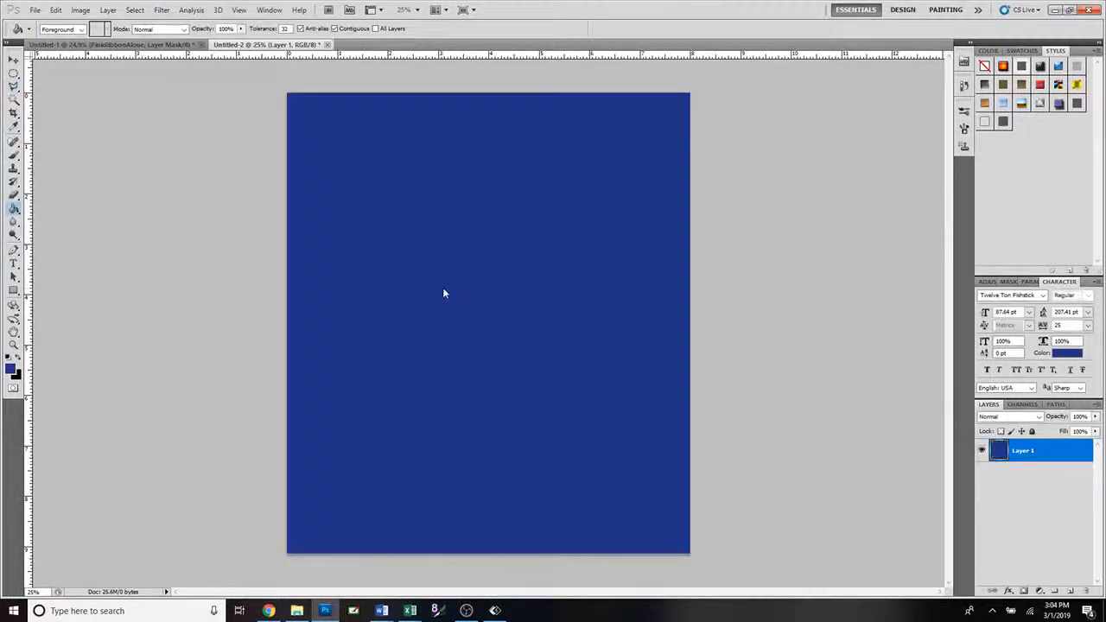
- Add a new layer named "Banner Middle" above the blue background layer
click(12, 60)
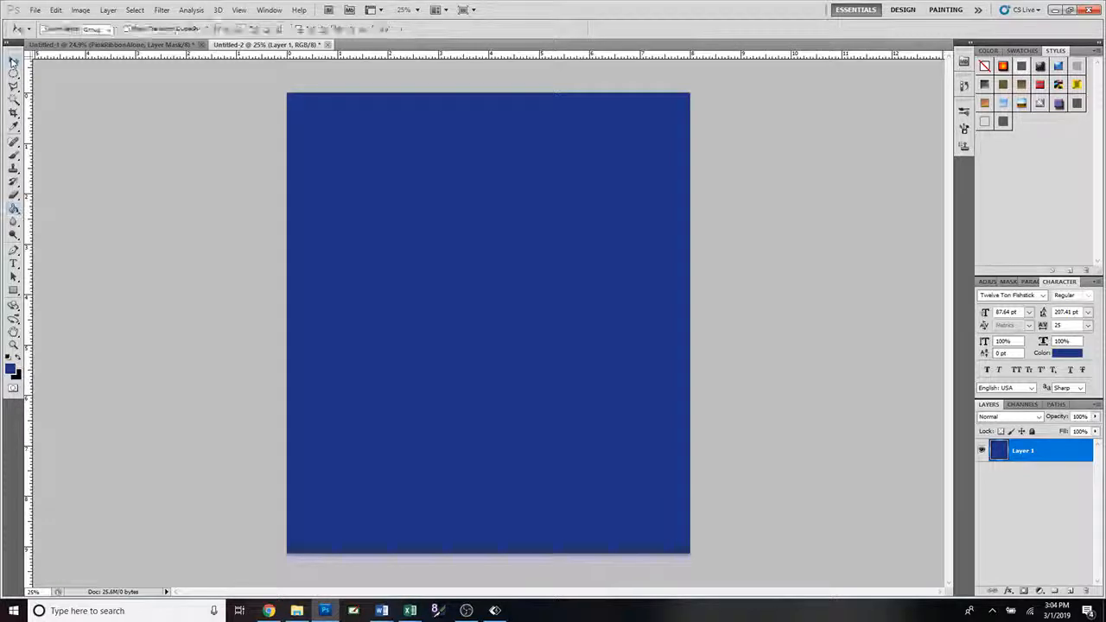
click(110, 11)
mouse_move(113, 24)
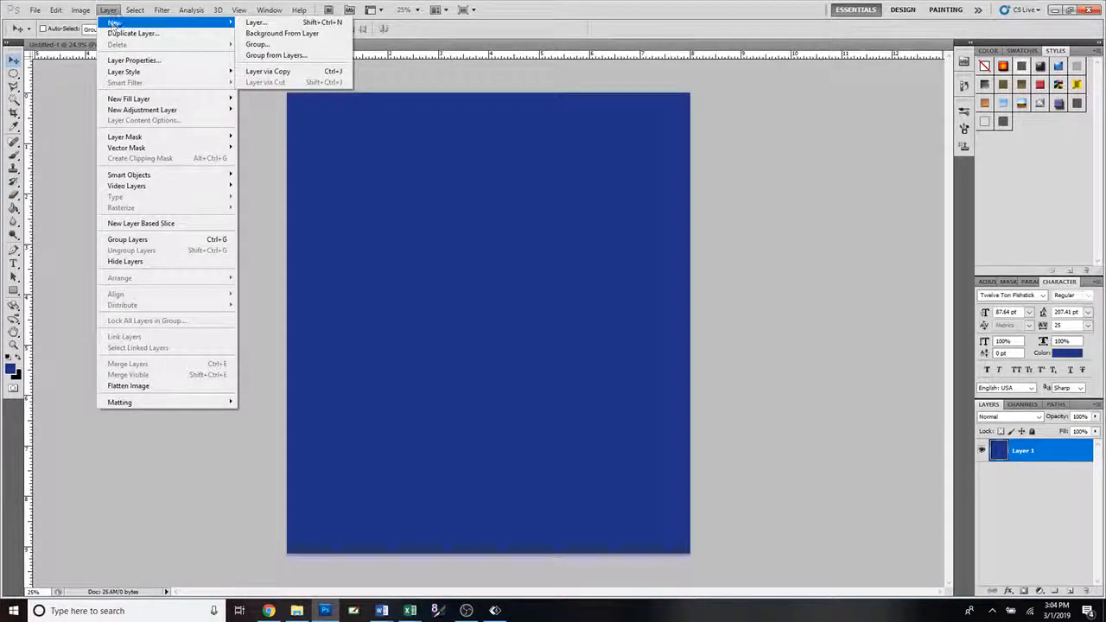
click(296, 23)
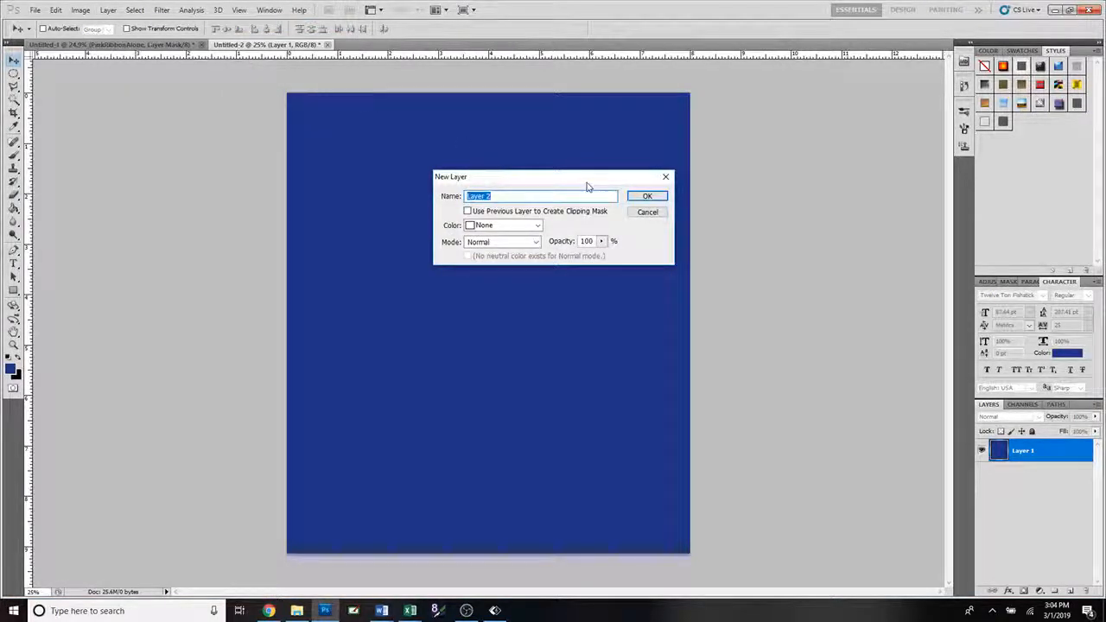
text(B)
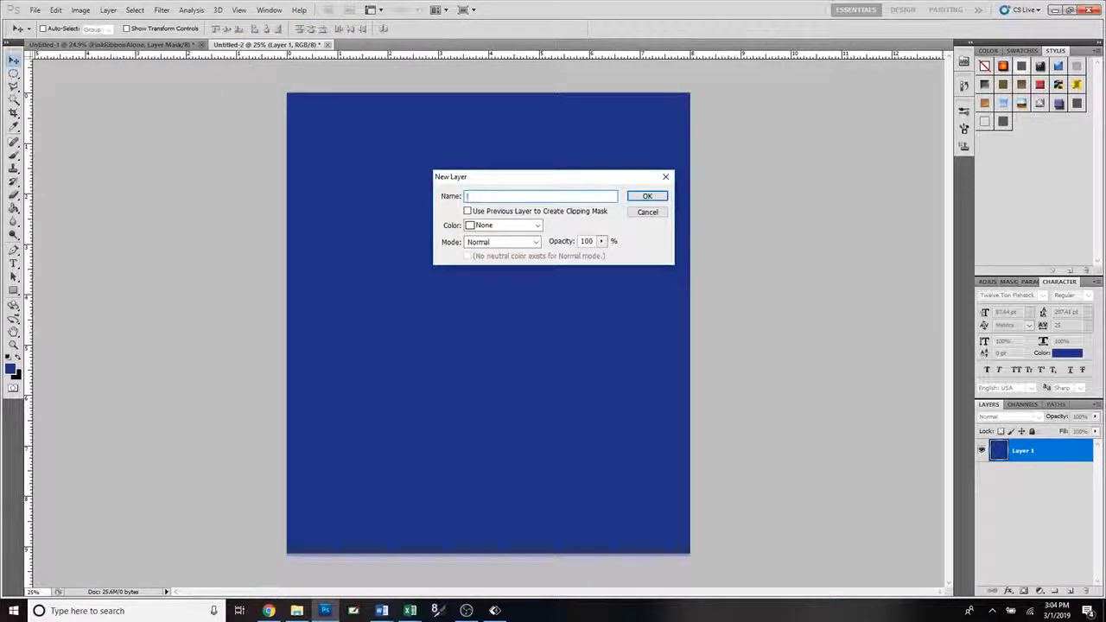
text(anner Middle)
key(Return)
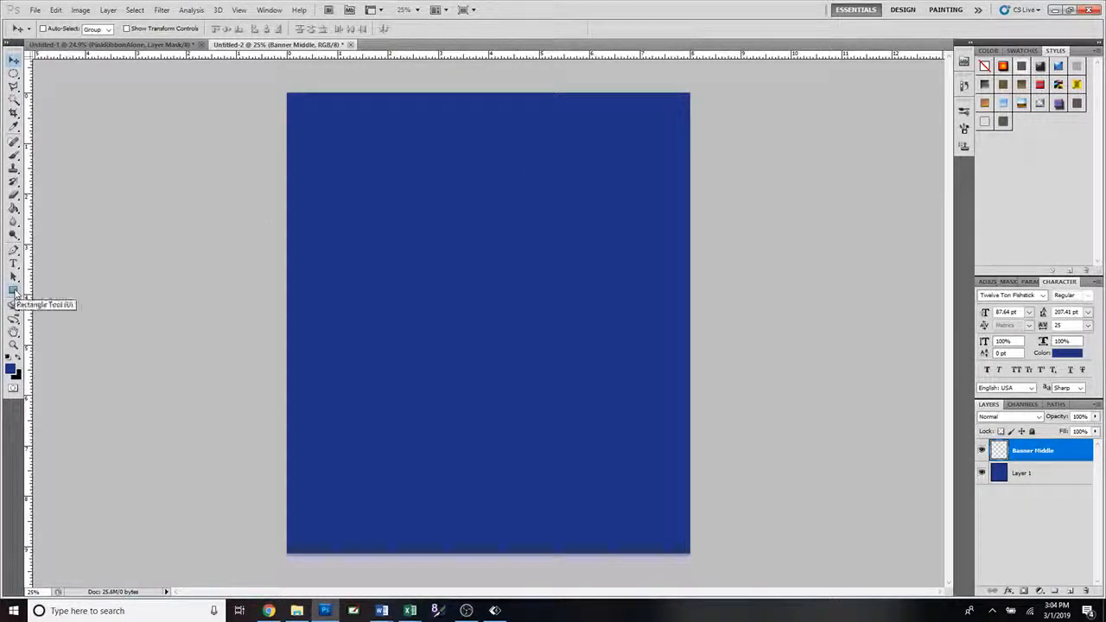
- Draw a wide white (ffffff) rectangle about 5.5 by 0.9 inches across the canvas above its middle, using the Rectangle Tool on Banner Middle
click(14, 291)
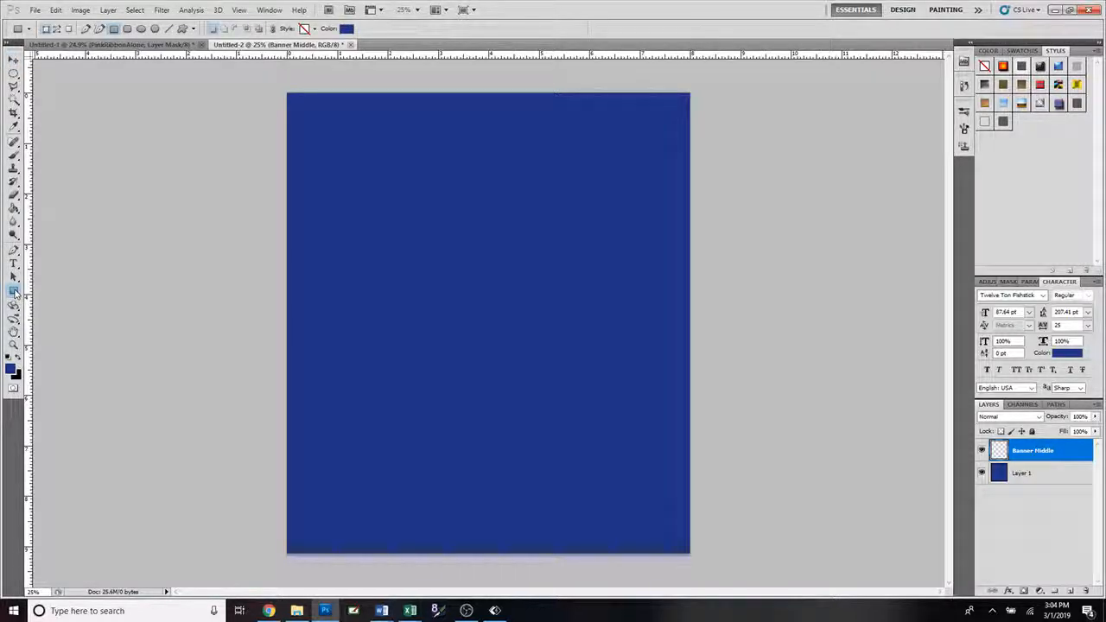
right_click(14, 291)
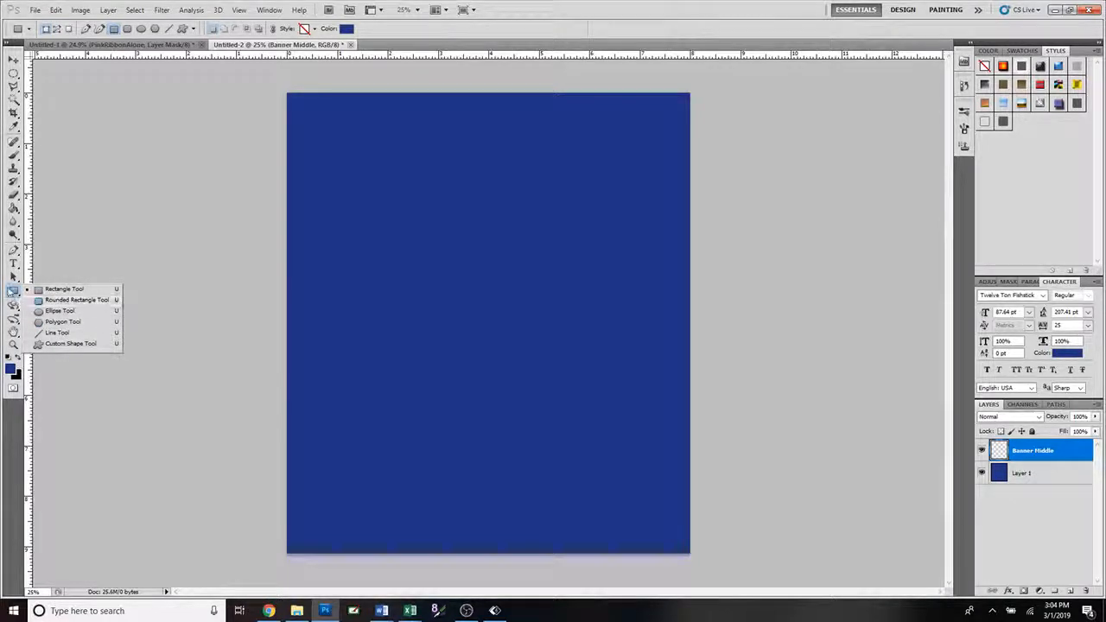
click(15, 293)
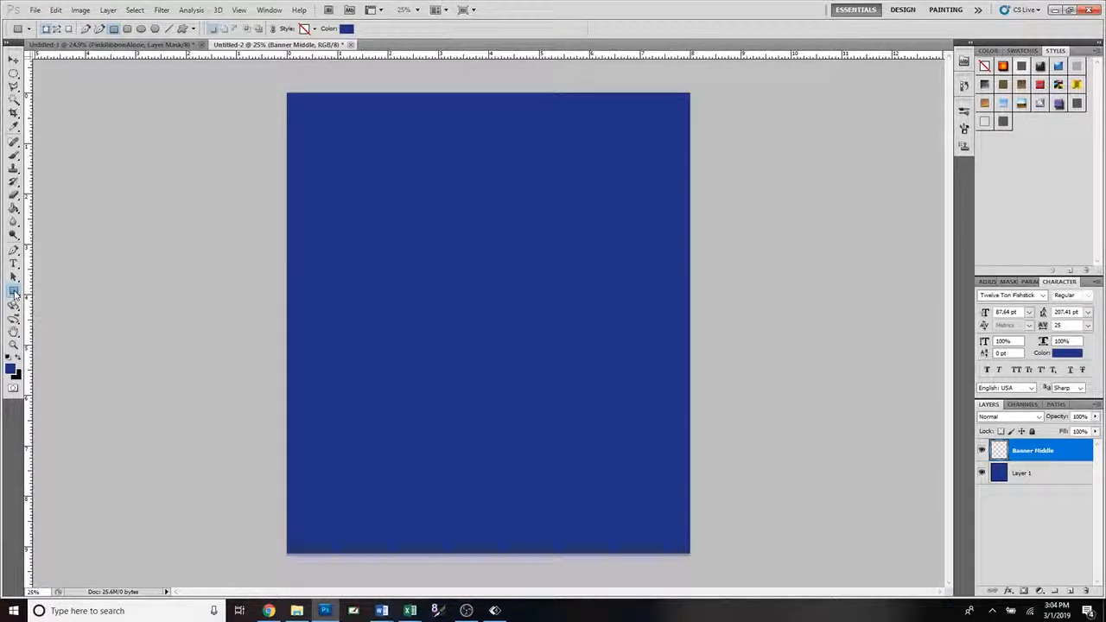
click(14, 293)
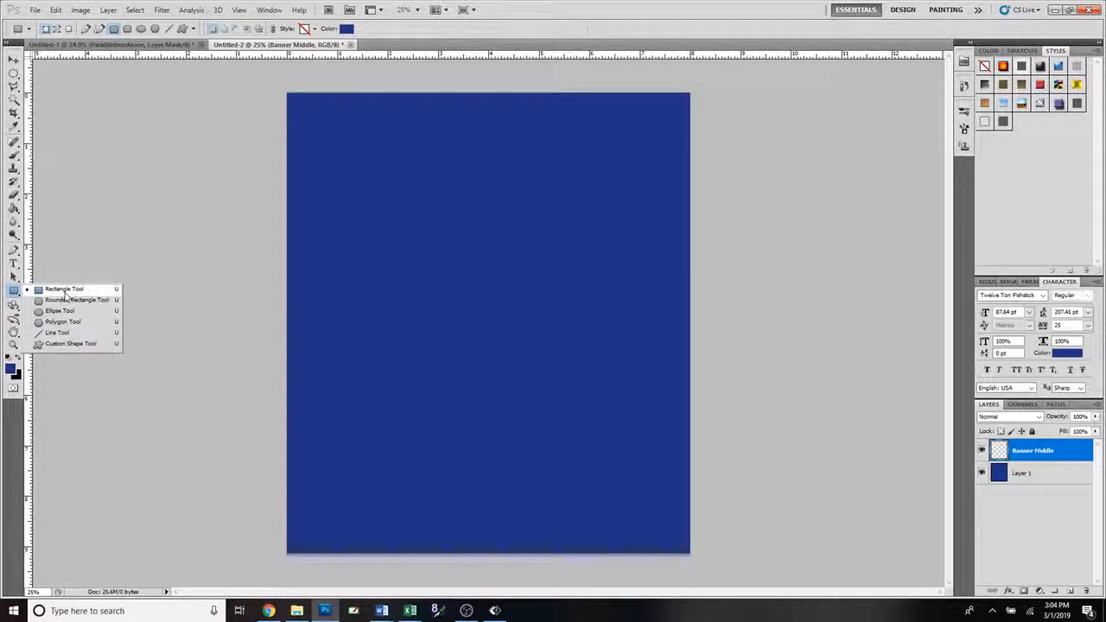
click(64, 291)
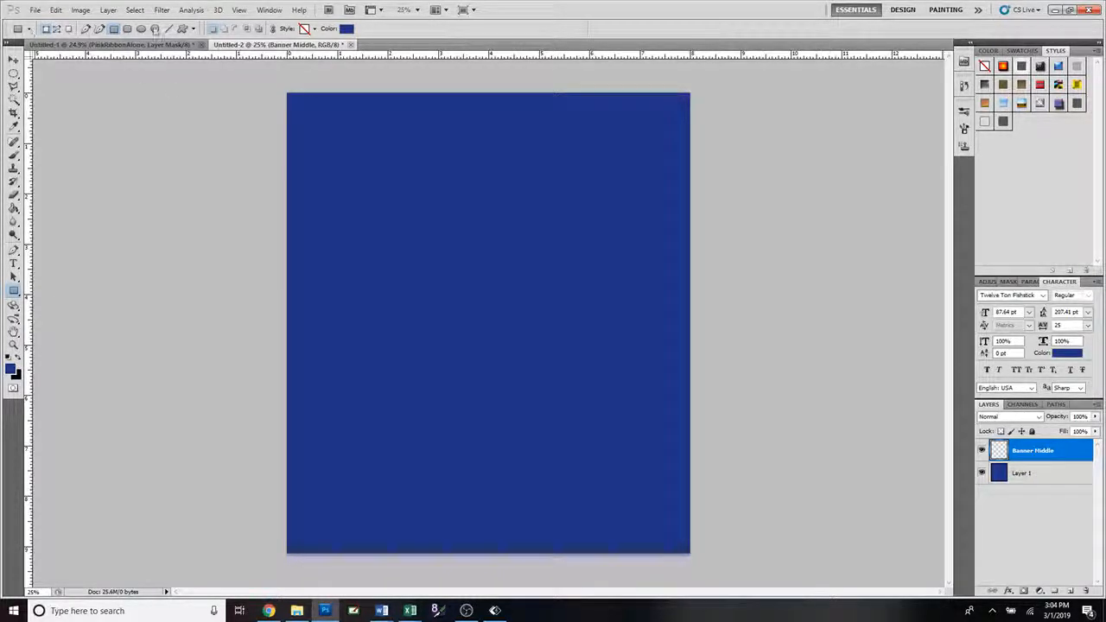
click(347, 29)
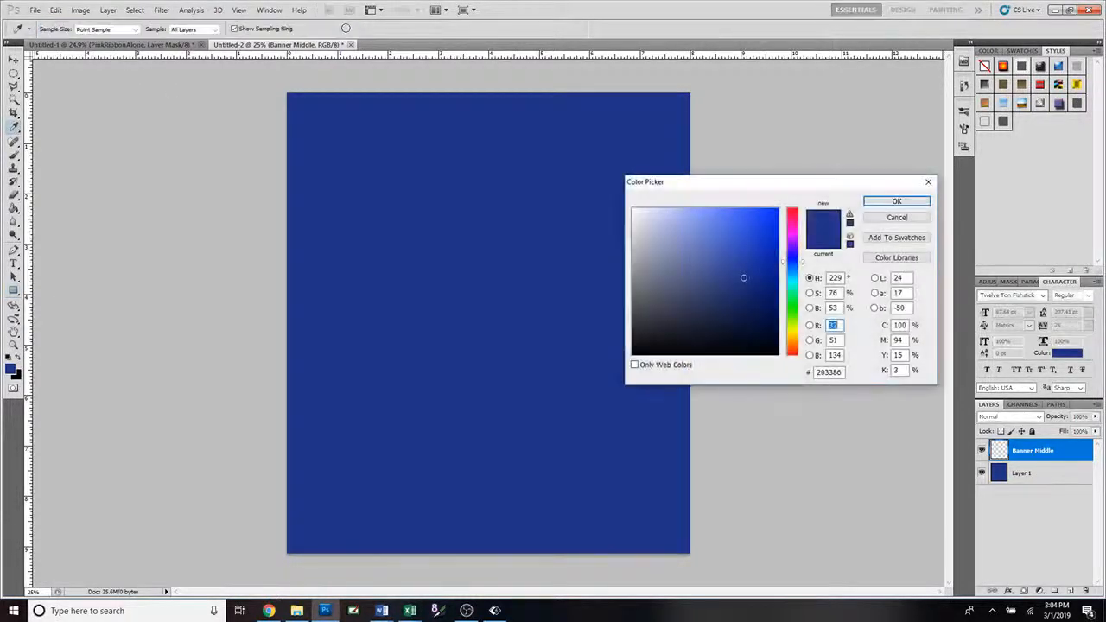
drag(634, 212, 608, 197)
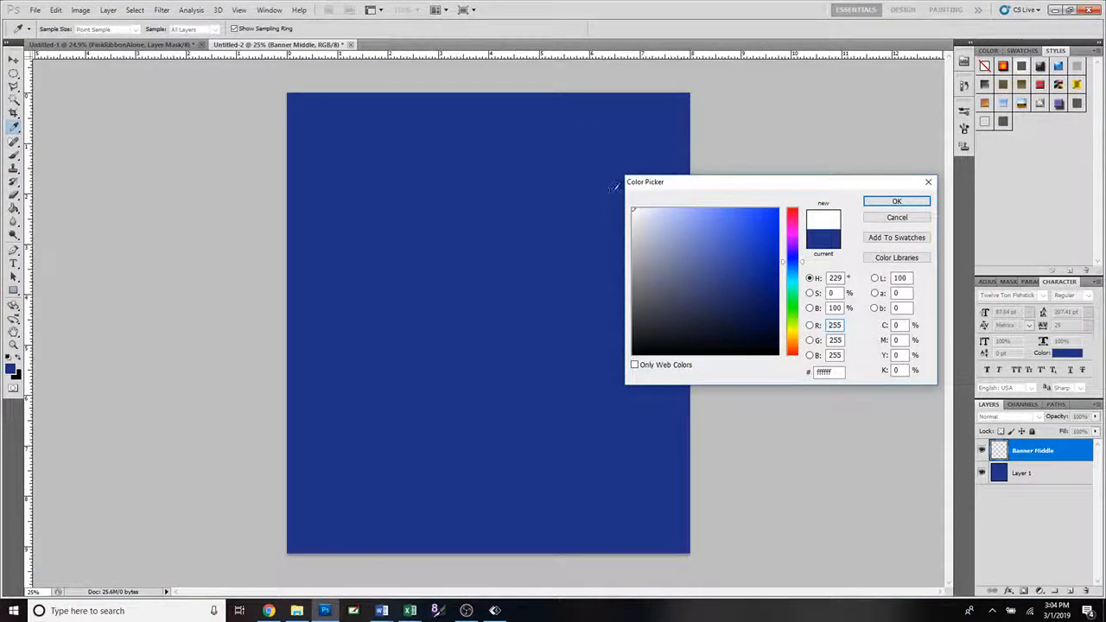
click(880, 205)
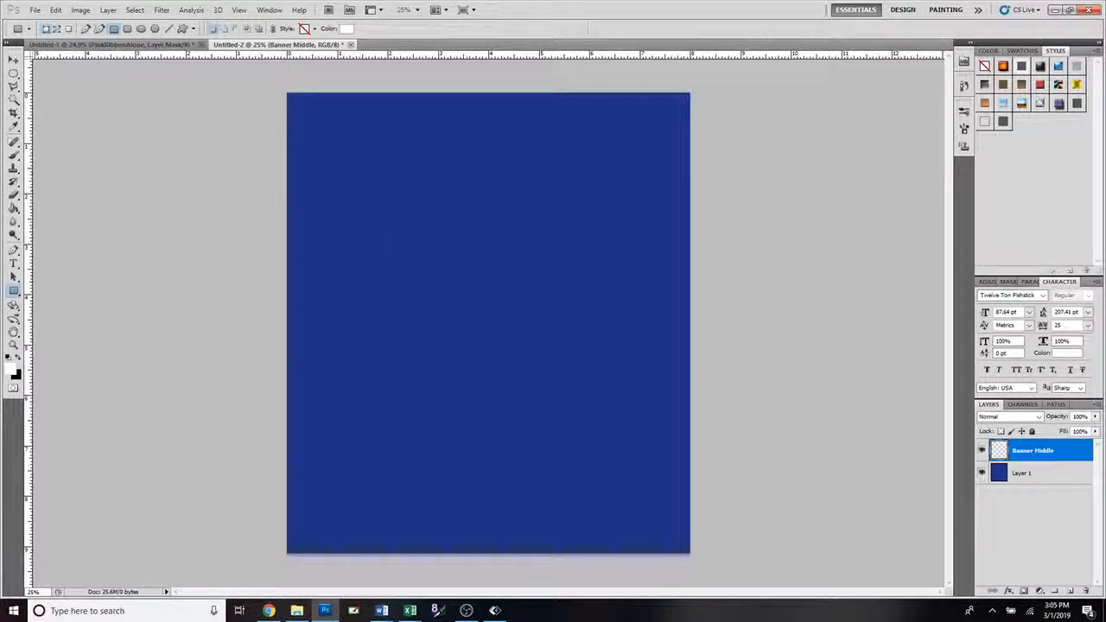
drag(345, 237, 623, 284)
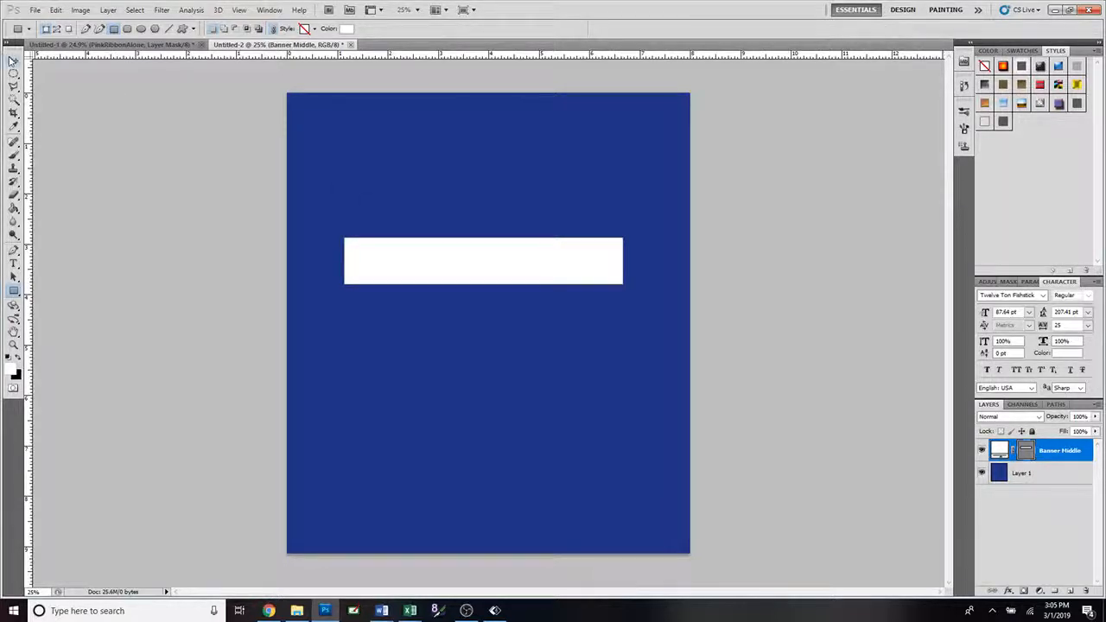
- Duplicate the Banner Middle layer as "Banner Middle copy" and move the copy straight down below the original rectangle
click(13, 59)
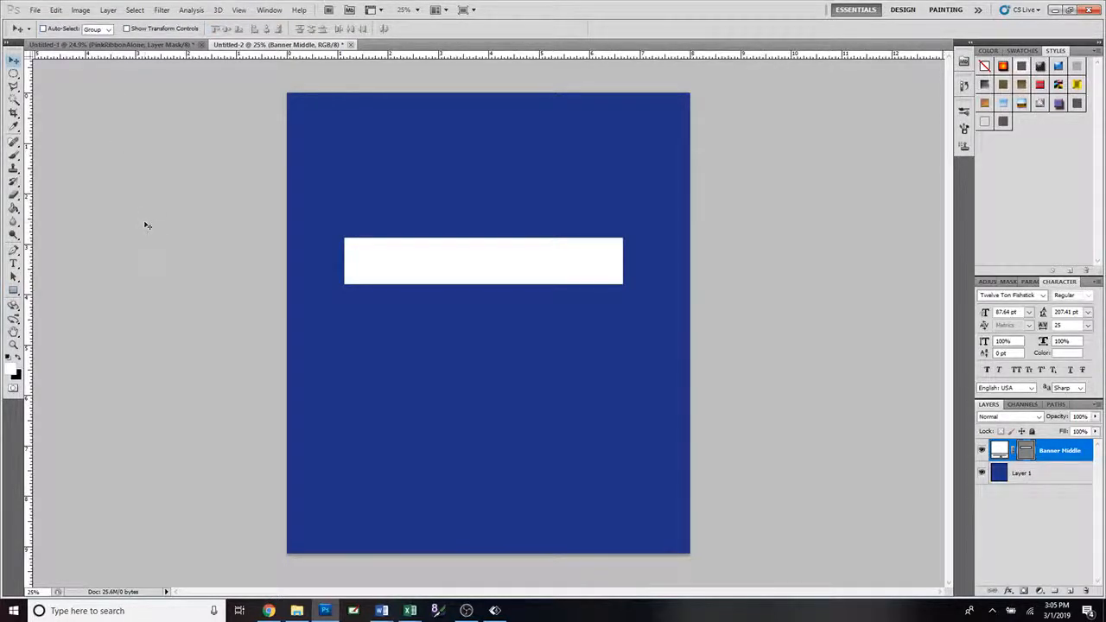
right_click(1067, 459)
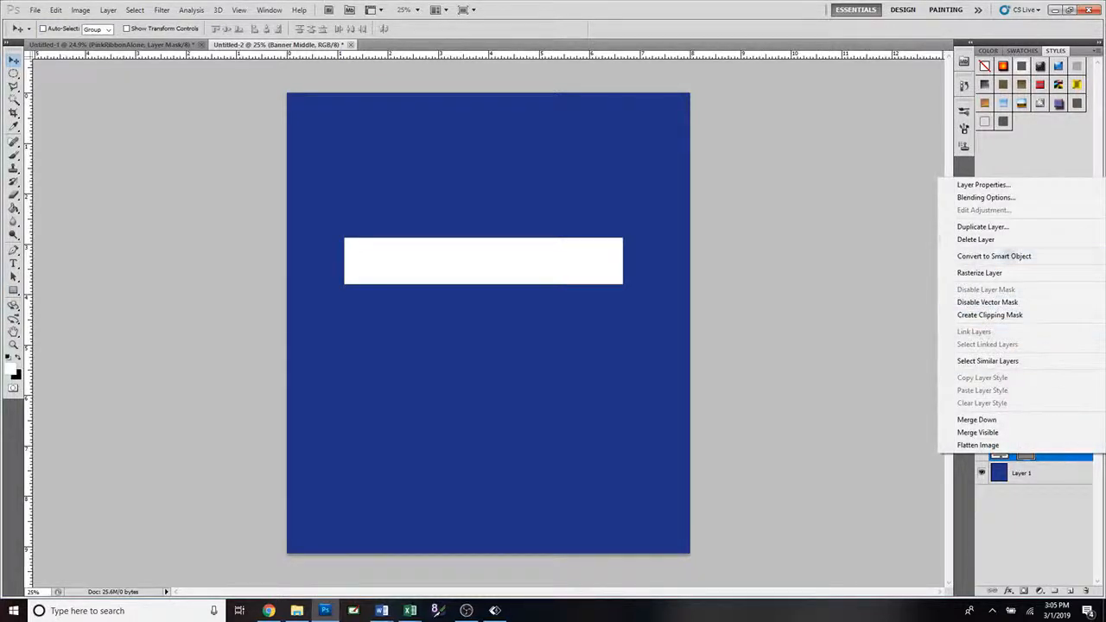
click(1005, 228)
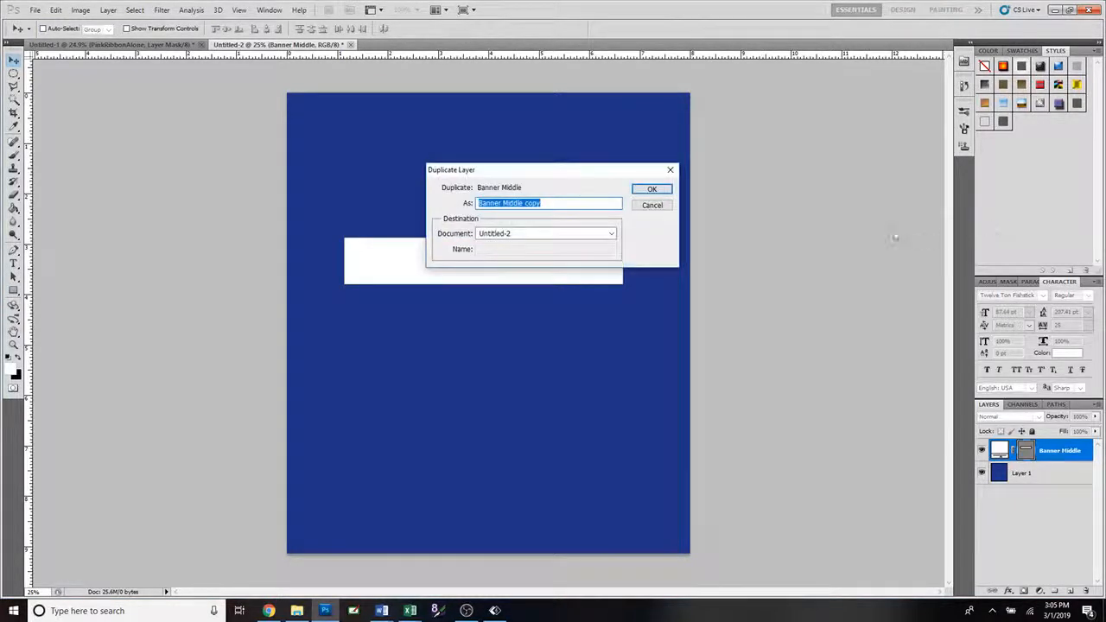
click(658, 191)
drag(506, 271, 506, 330)
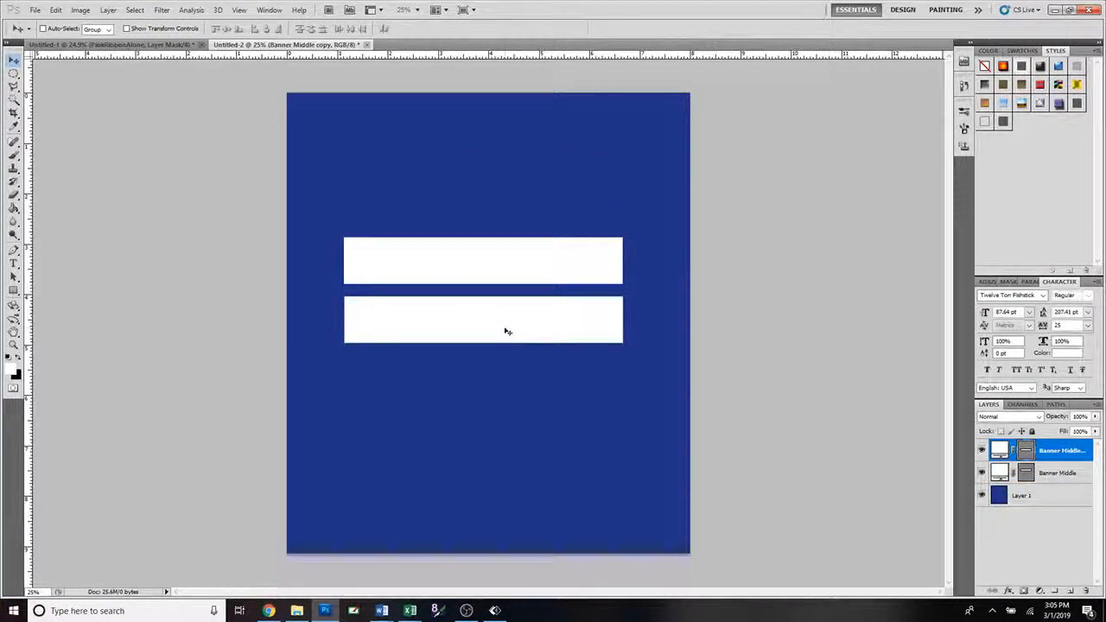
- Shrink the lower rectangle to about 34% of its width, keeping its left edge and full height, and apply the transformation
key(ctrl+t)
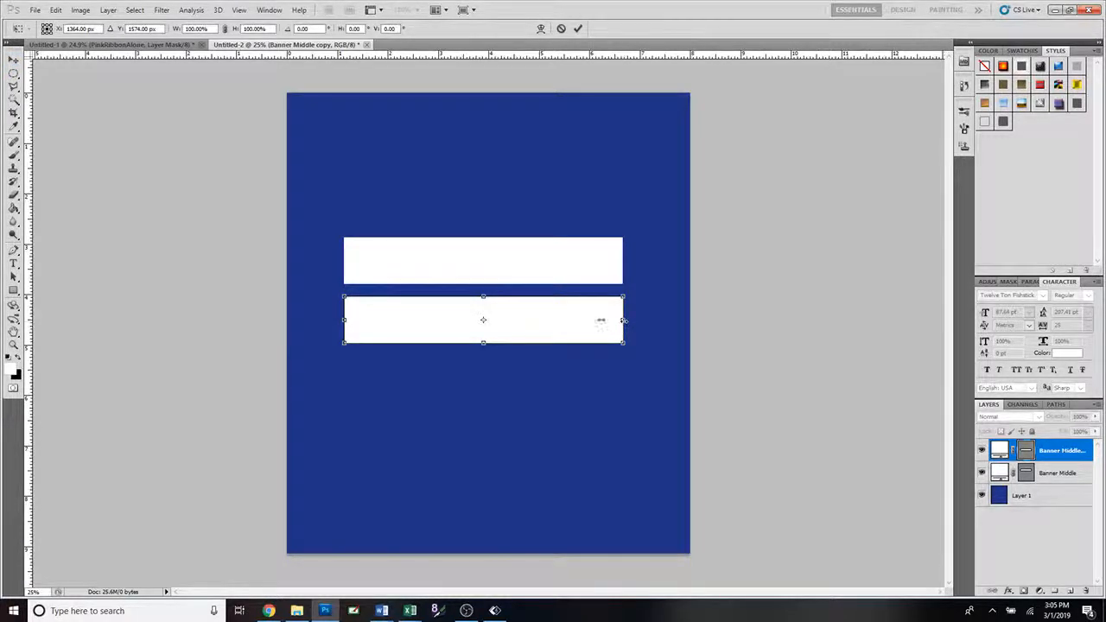
drag(622, 320, 439, 316)
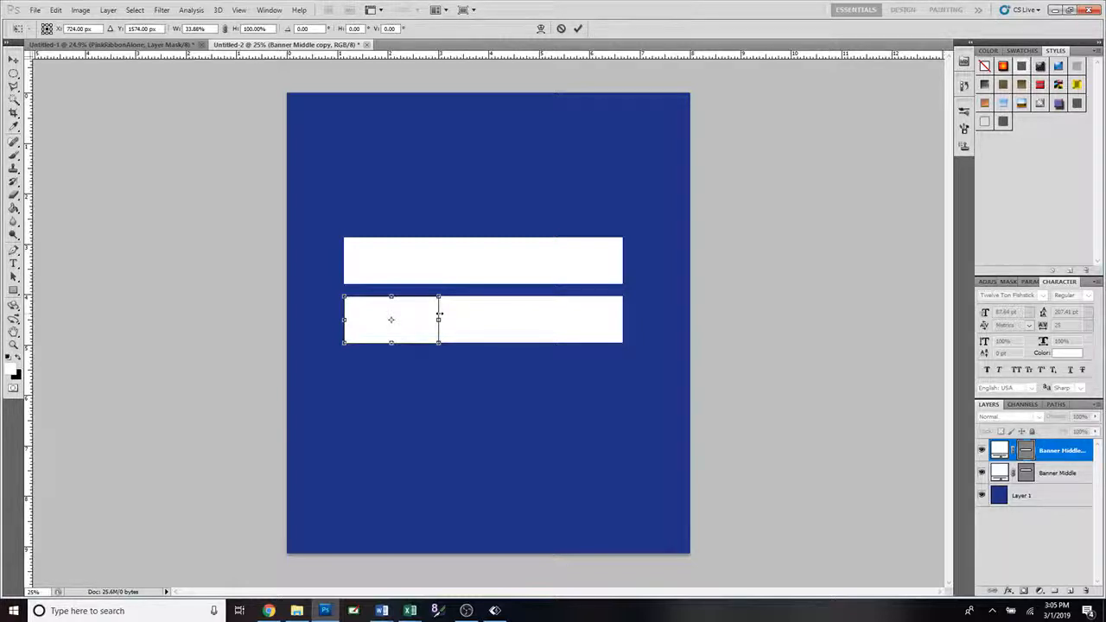
drag(439, 315, 439, 315)
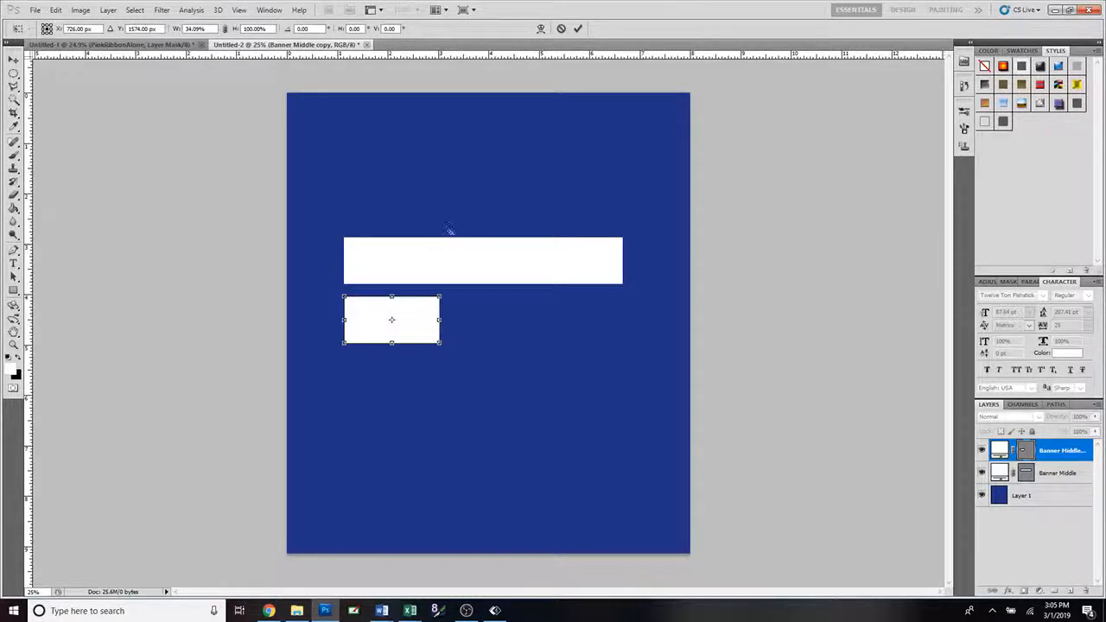
click(578, 29)
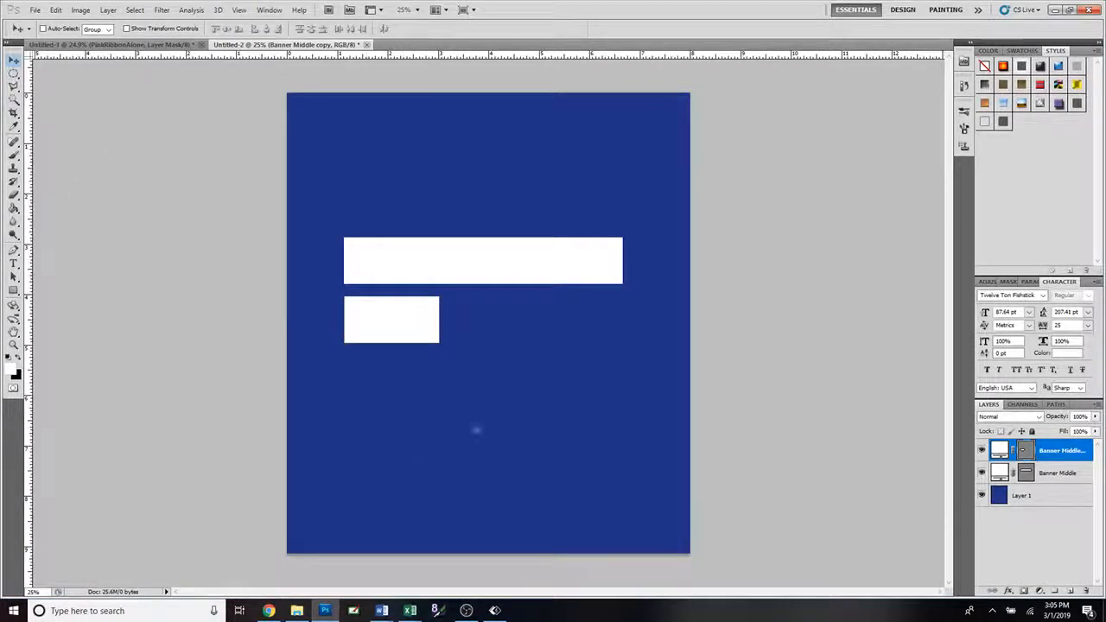
- Move the short rectangle to overlap the long banner's lower left corner and place the Banner Middle layer above the copy
drag(415, 347, 372, 316)
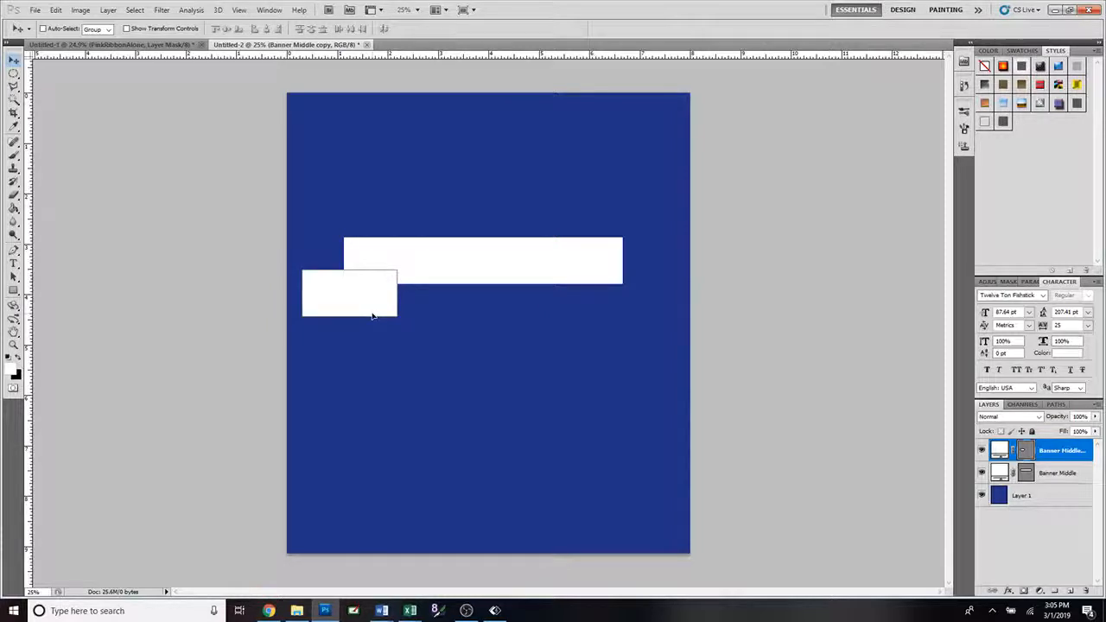
drag(1053, 475, 1053, 450)
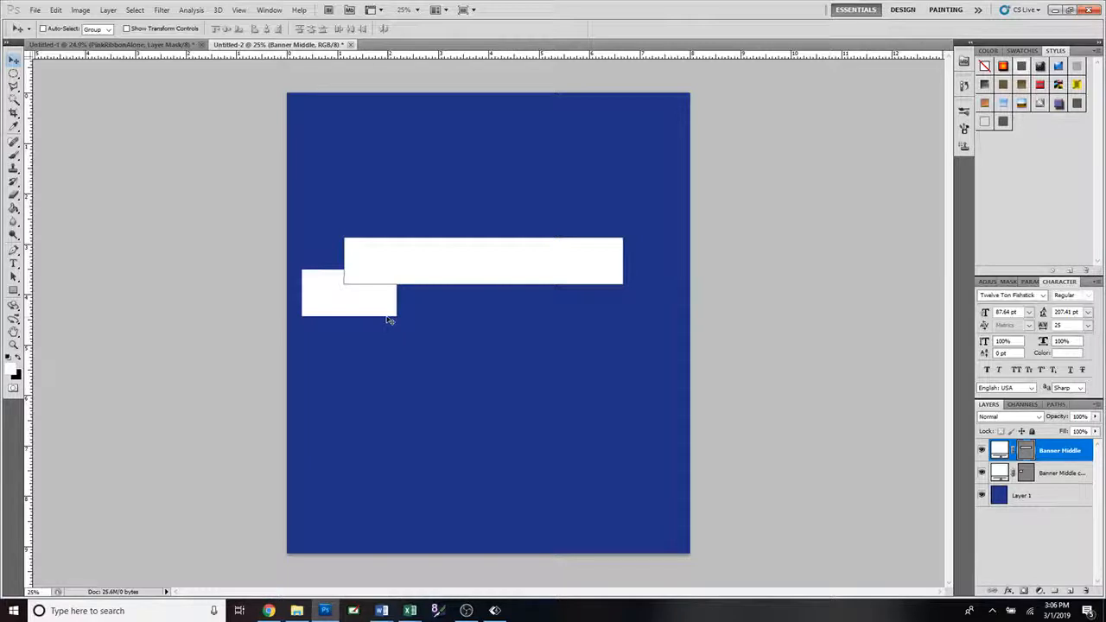
- Rename the Banner Middle layer as "Left" and move the long rectangle slightly down
double_click(1043, 453)
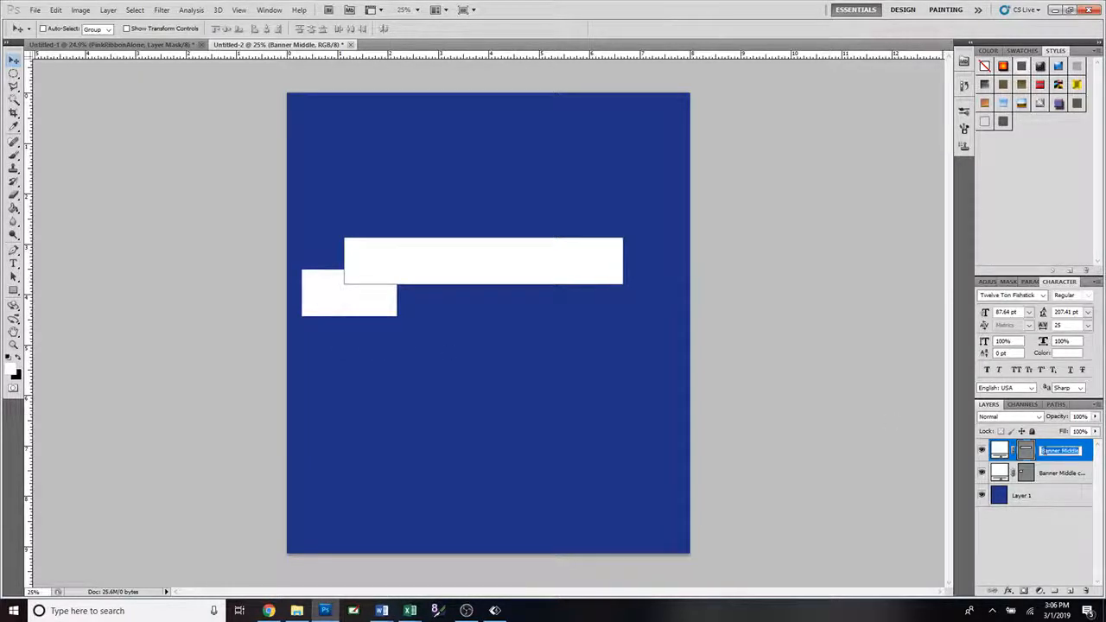
text(Left)
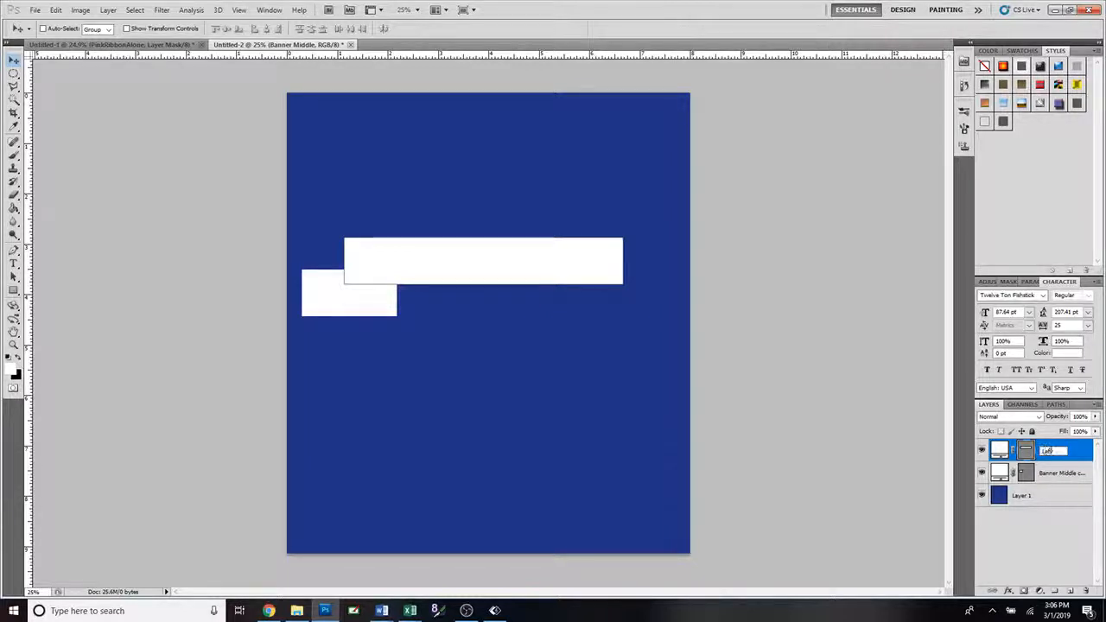
key(Return)
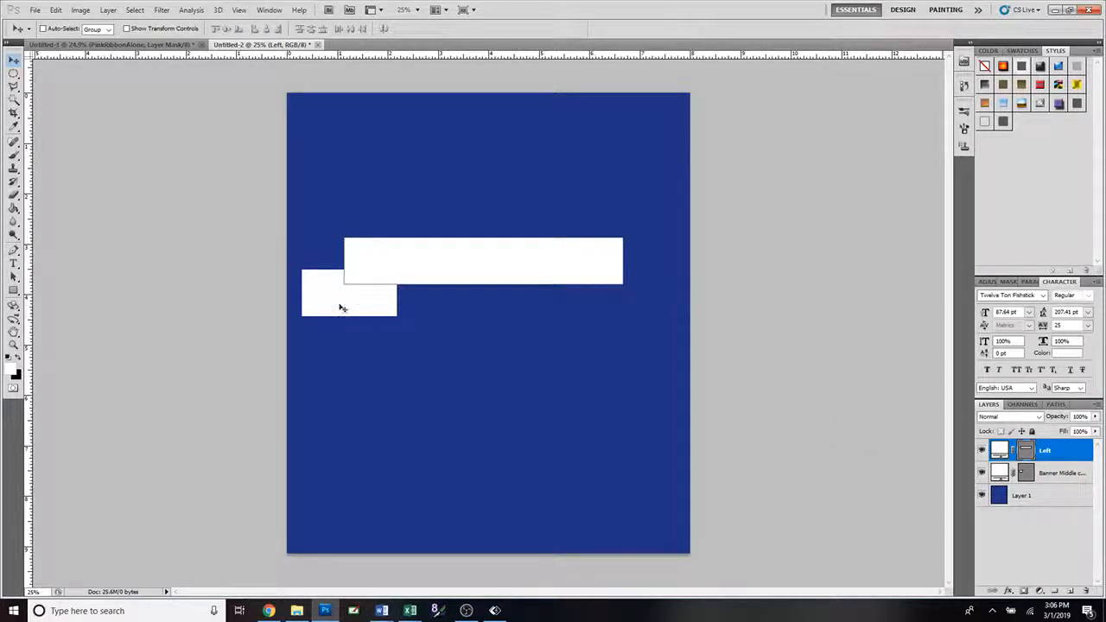
drag(341, 306, 339, 314)
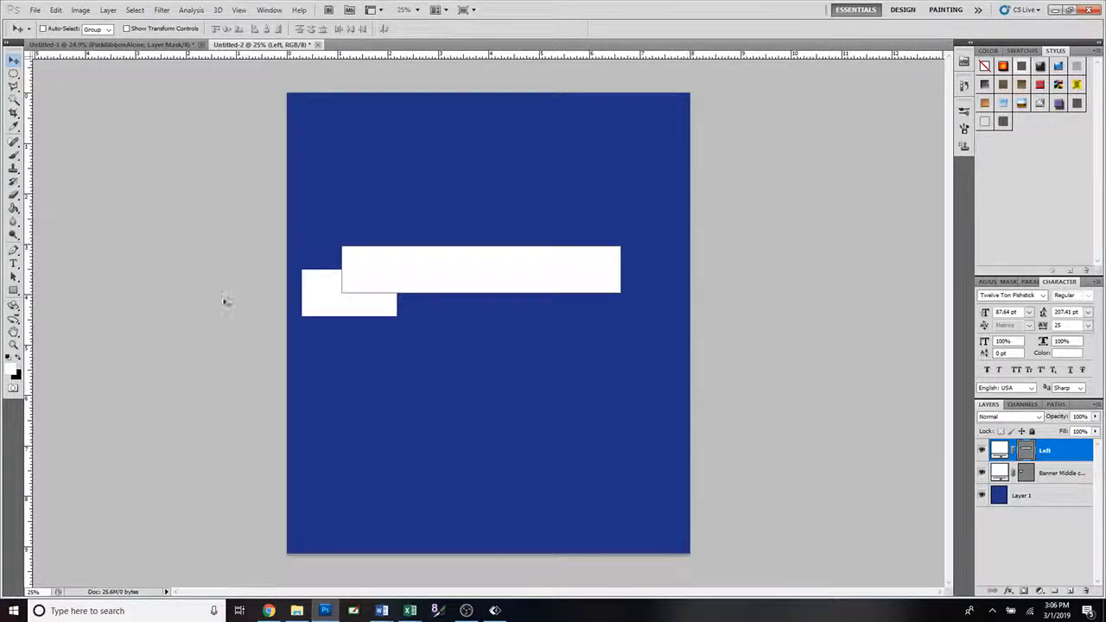
- Select a triangular notch about 0.3 inches deep at the short rectangle's left end with the Polygonal Lasso Tool
click(14, 89)
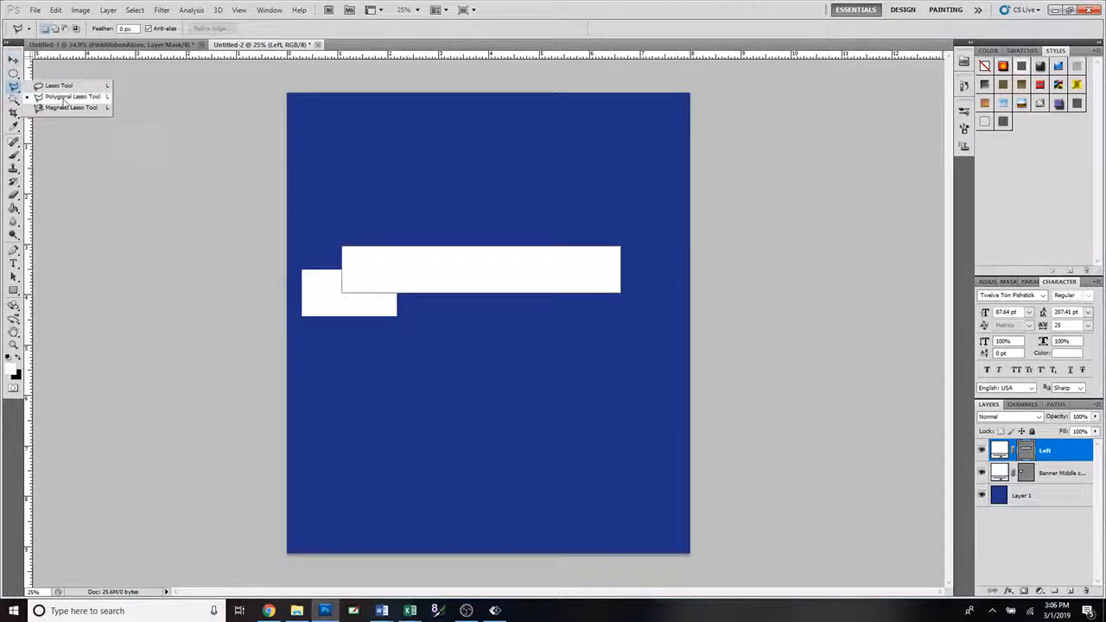
click(64, 97)
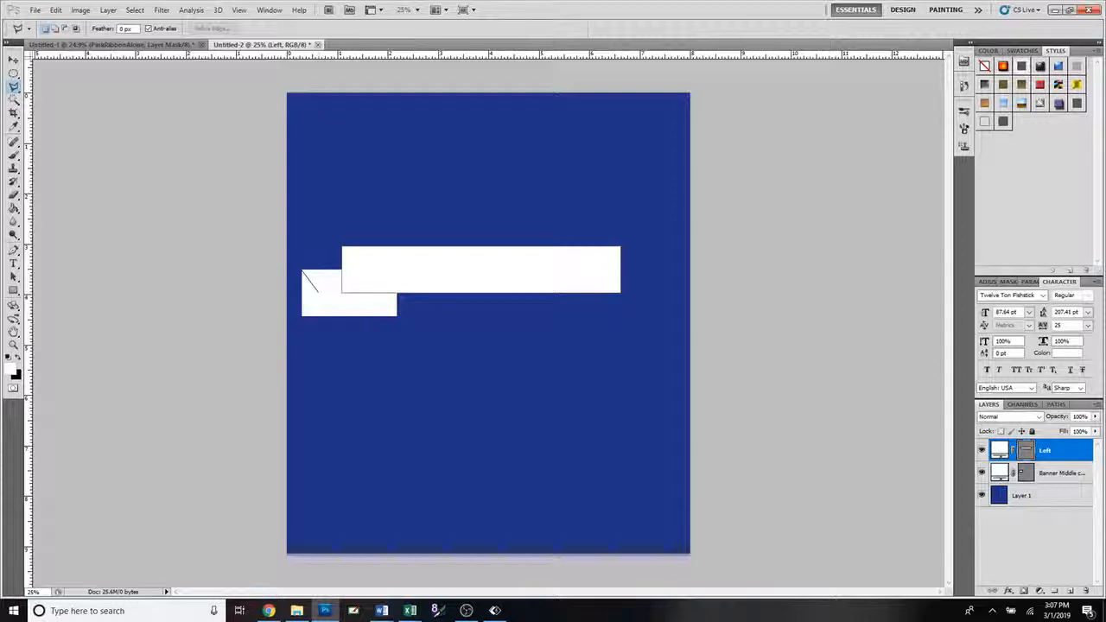
click(318, 292)
click(294, 327)
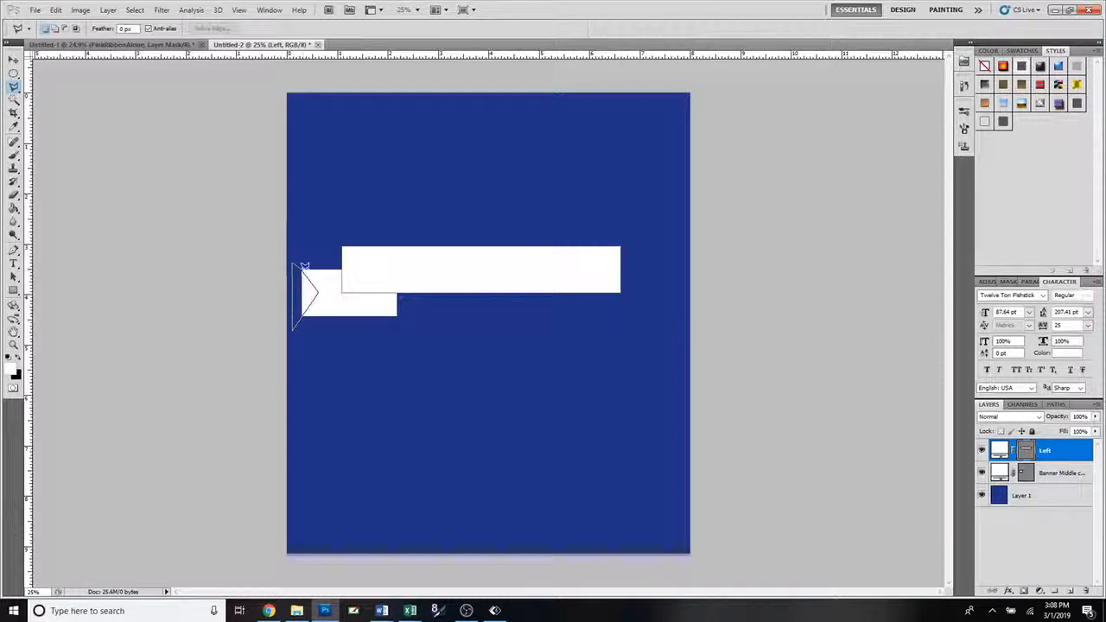
click(302, 269)
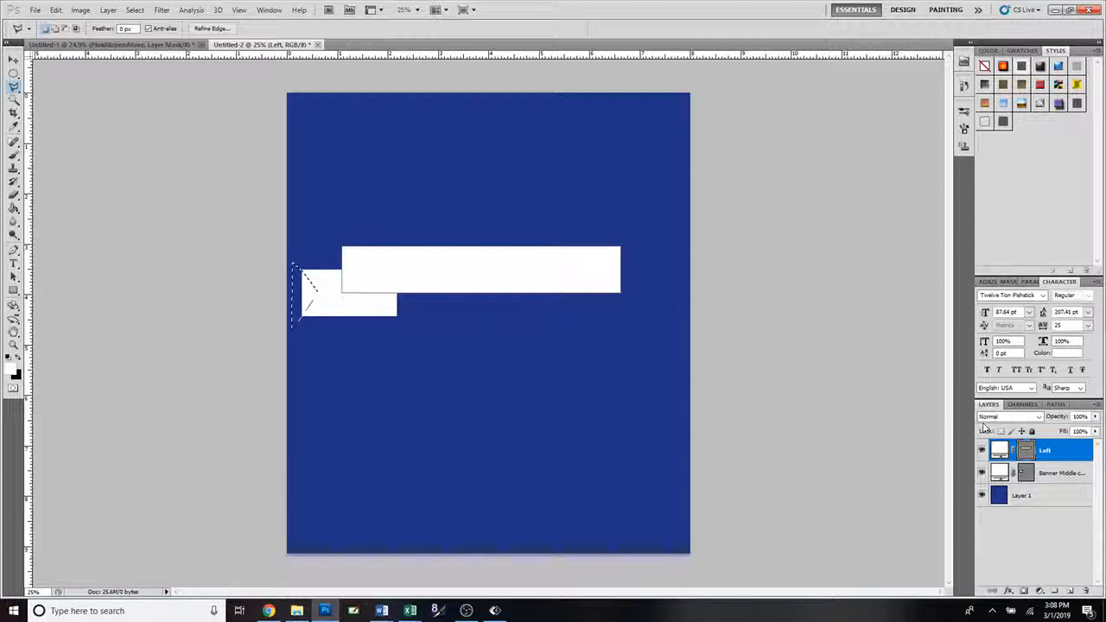
- Try to delete the notch selection on the long rectangle's layer, undo the deletion, and toggle that layer's visibility to identify it
key(Delete)
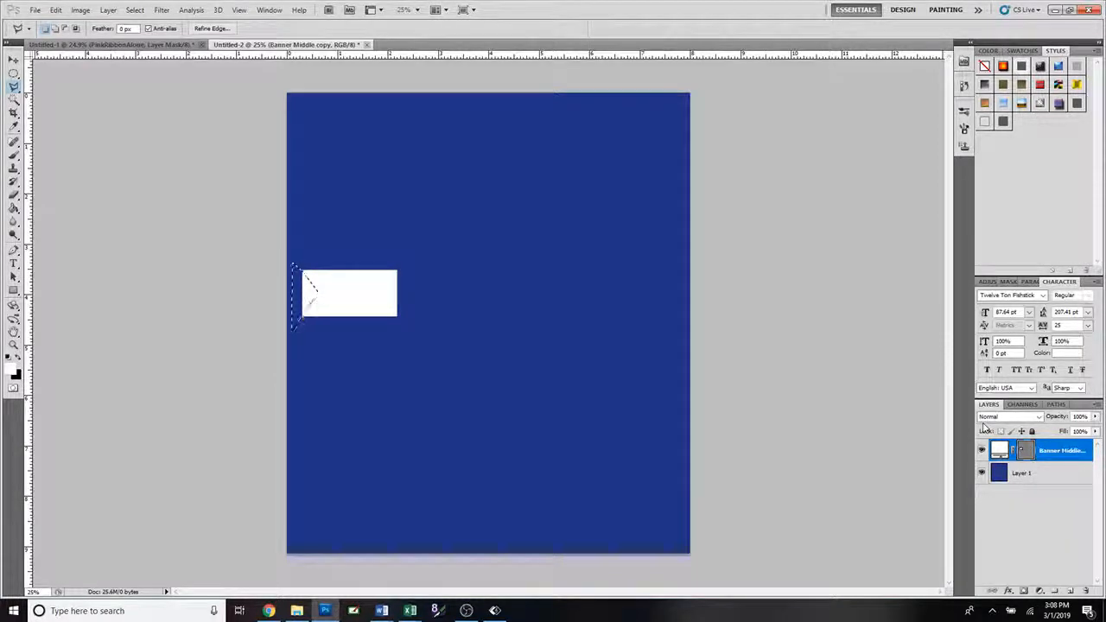
key(ctrl+z)
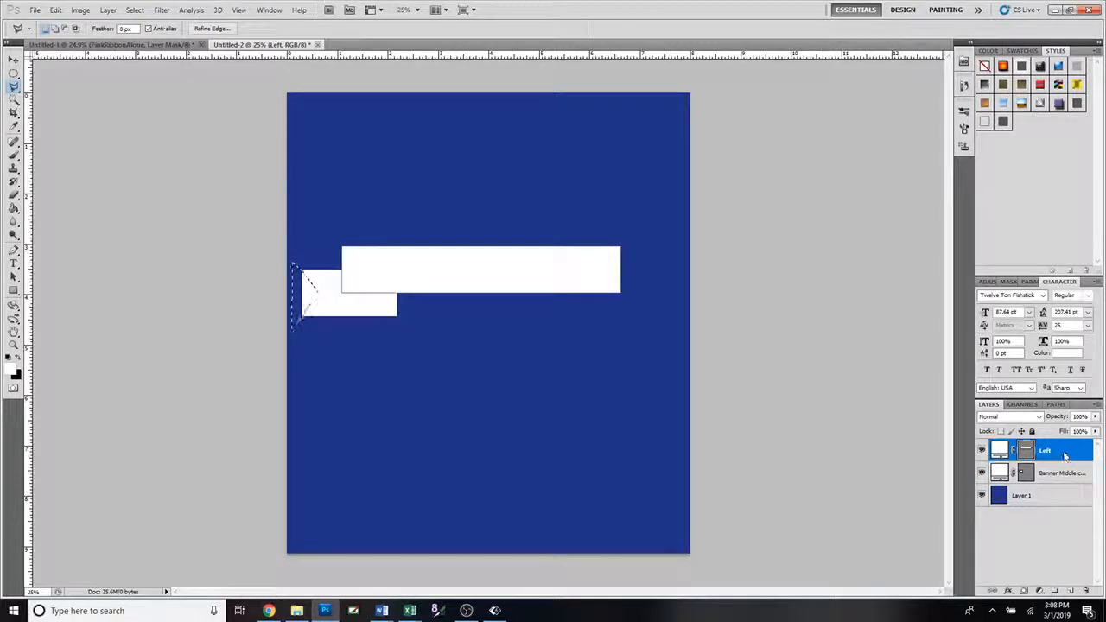
click(982, 450)
click(982, 450)
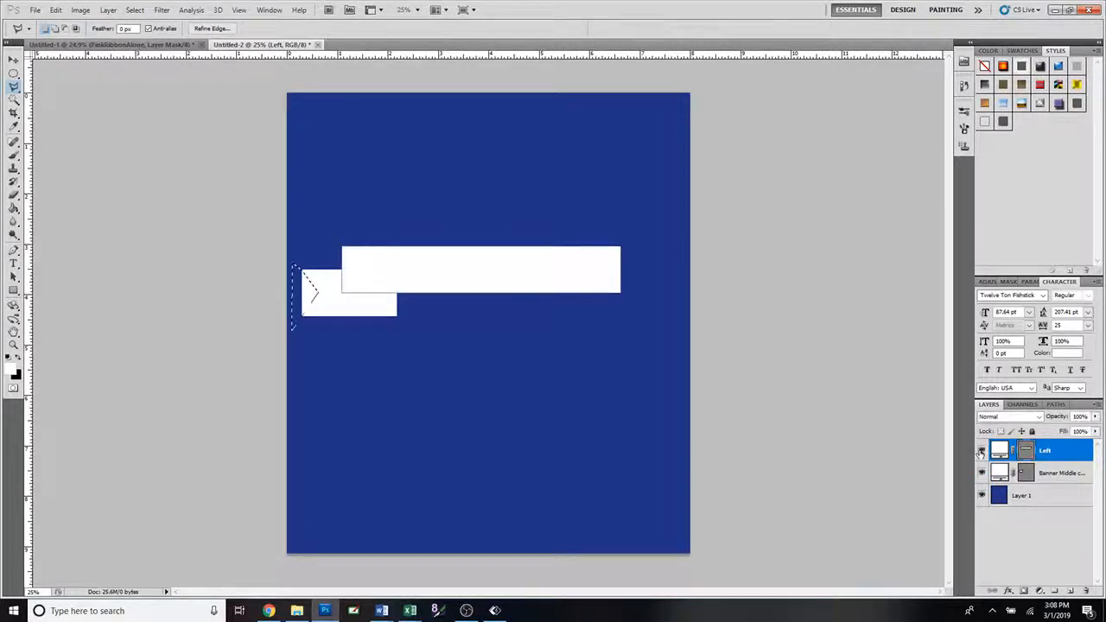
- Rename the long rectangle's layer as "Middle"
double_click(1046, 451)
text(Middle)
key(Return)
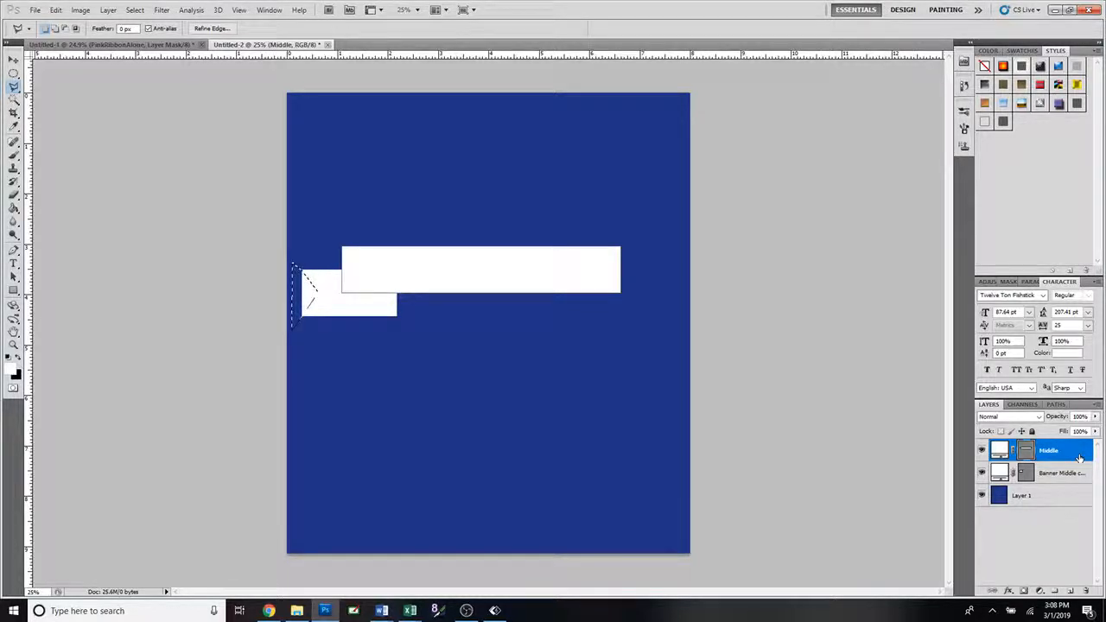
- Rename the short rectangle's layer, Banner Middle copy, as "Left"
click(1046, 475)
double_click(1046, 476)
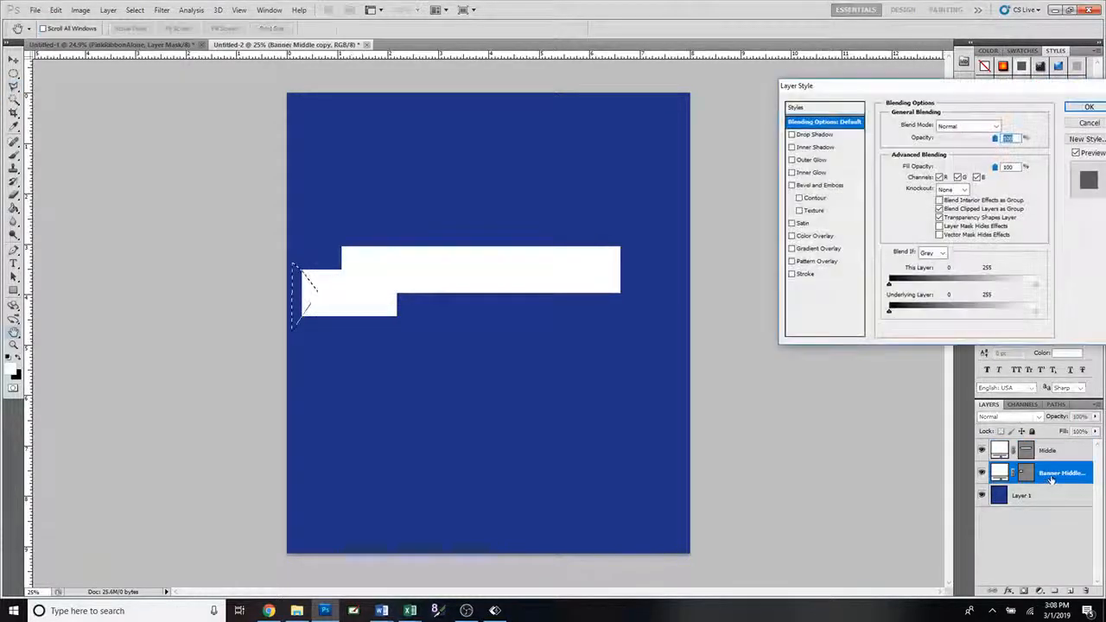
click(1089, 122)
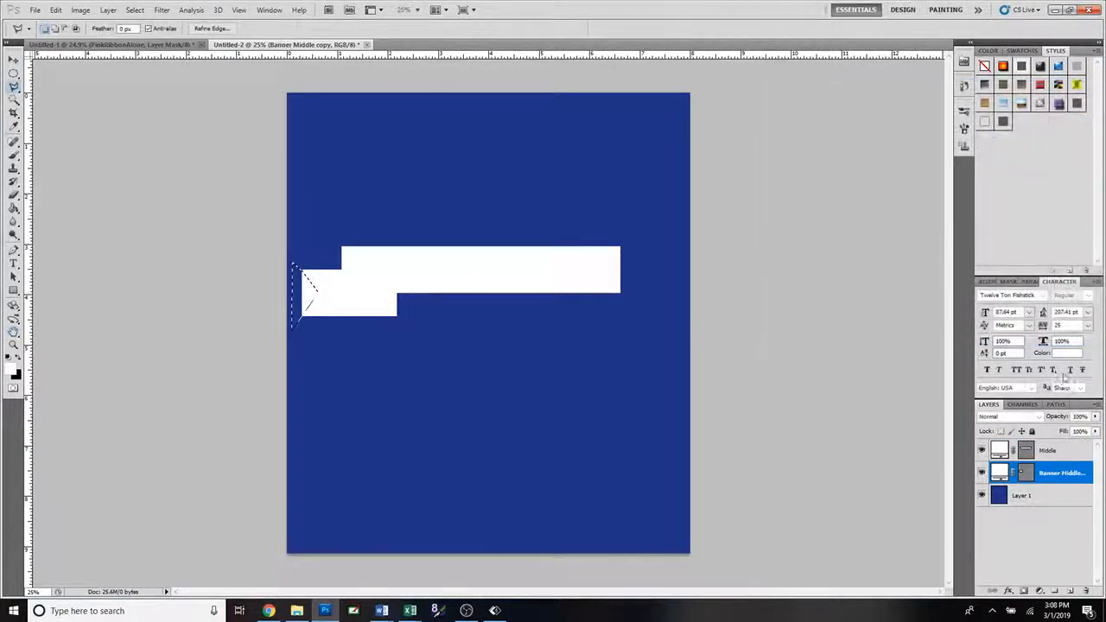
double_click(1044, 474)
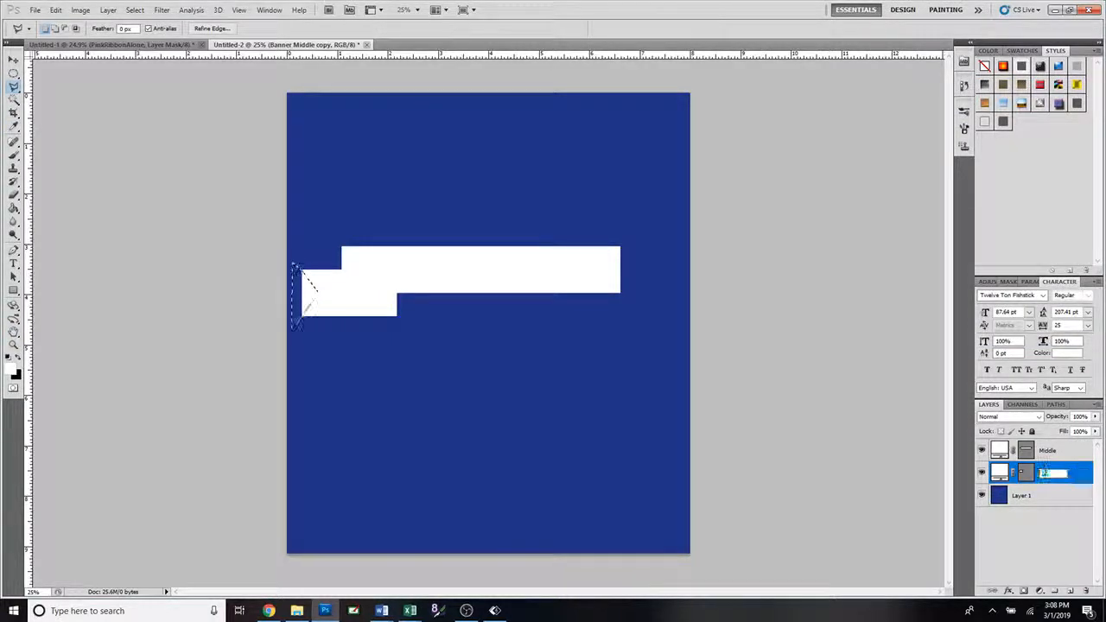
text(Left)
key(Return)
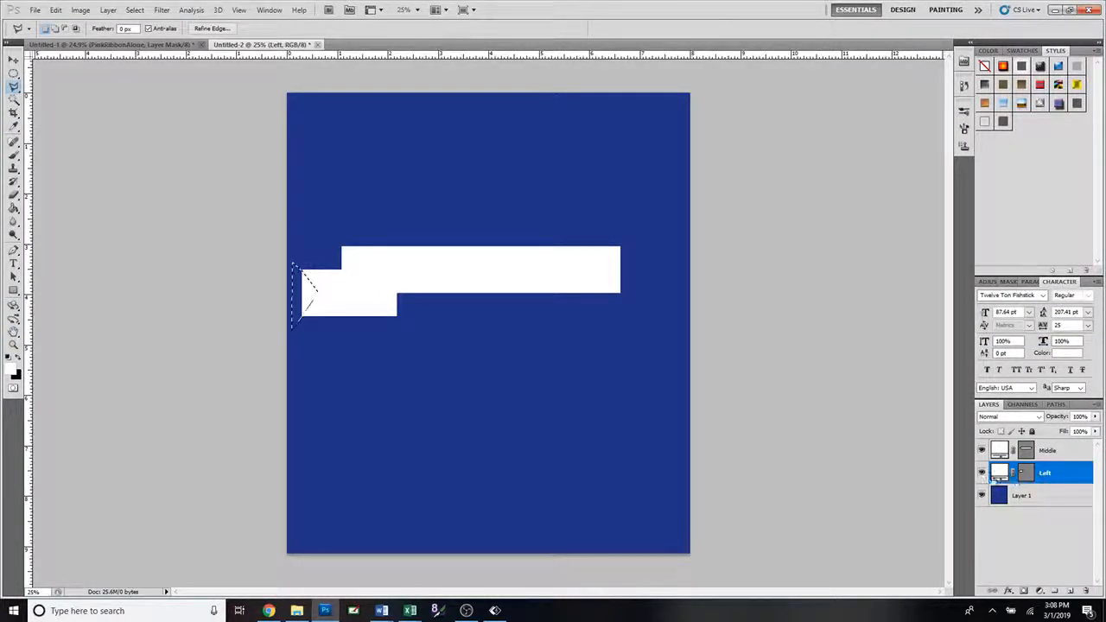
- Rasterize the Left layer, delete the selected notch from the short rectangle's left end, and deselect
click(982, 474)
click(981, 473)
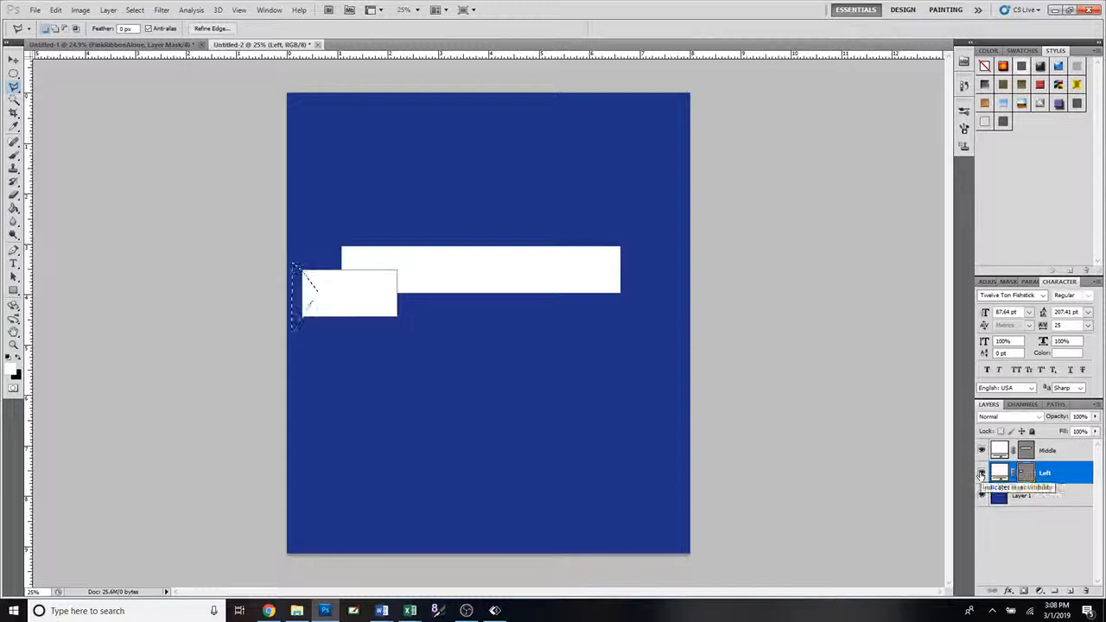
right_click(1068, 478)
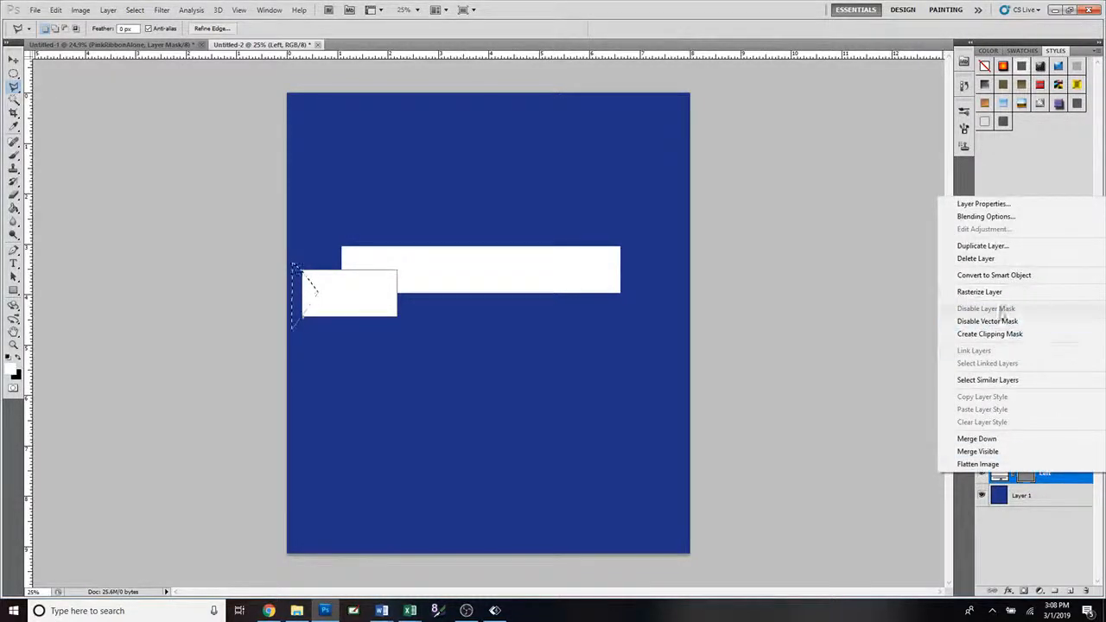
click(994, 292)
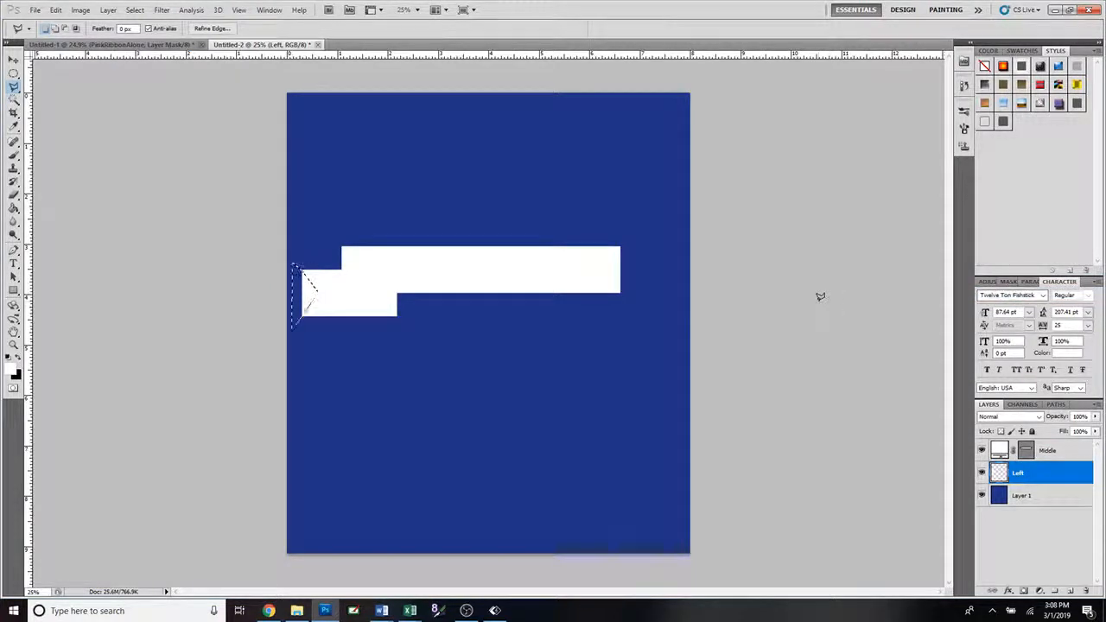
key(Delete)
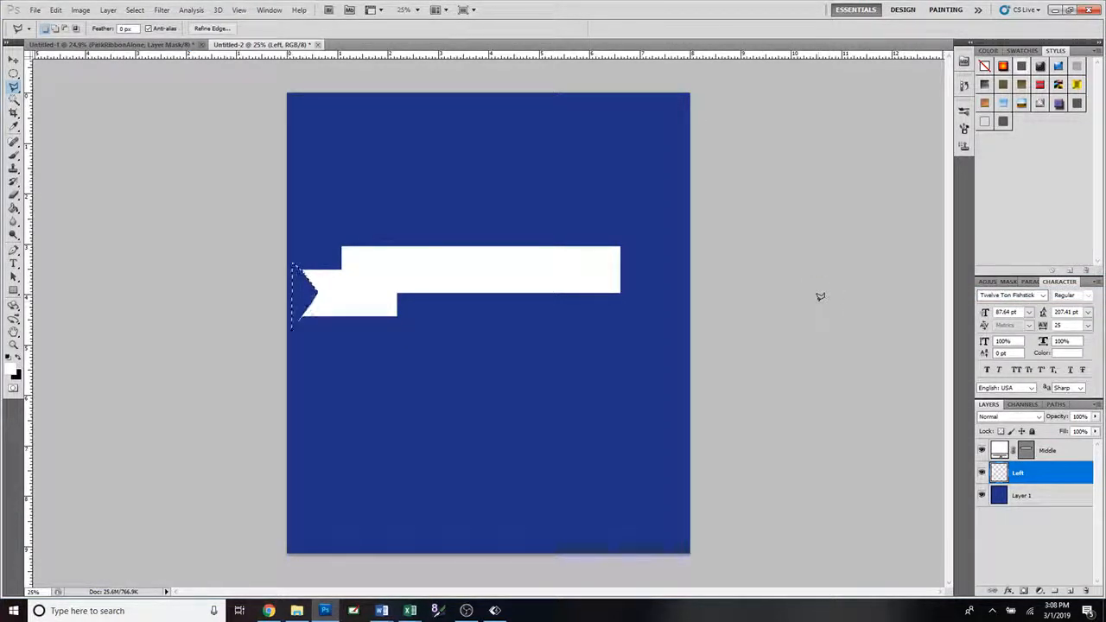
key(ctrl+d)
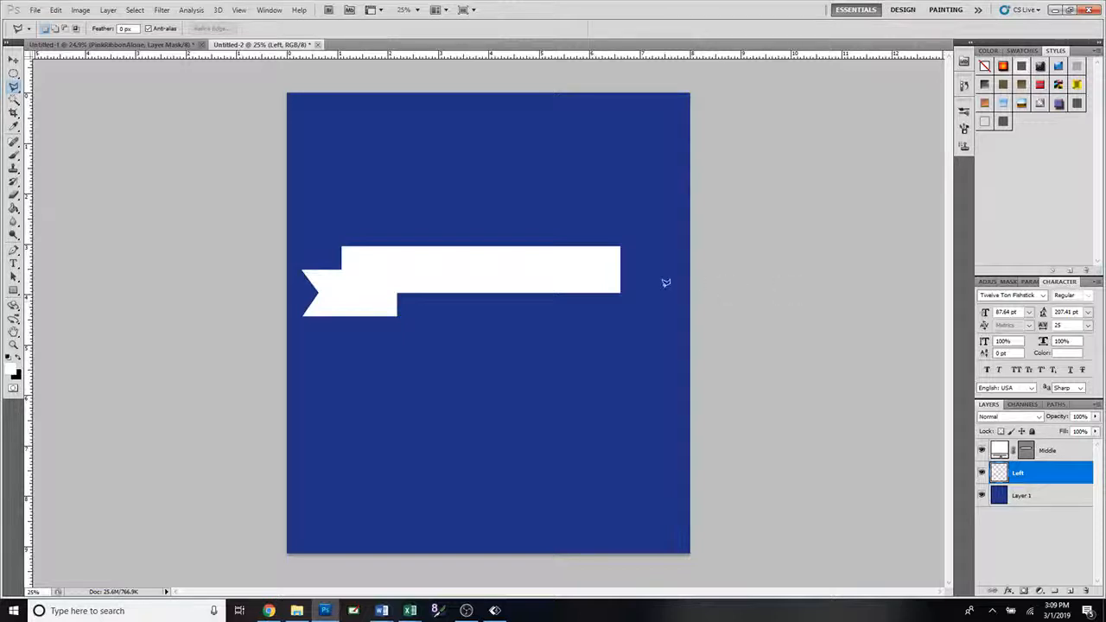
- Create a new layer named "Triangle" above the Left layer
click(109, 10)
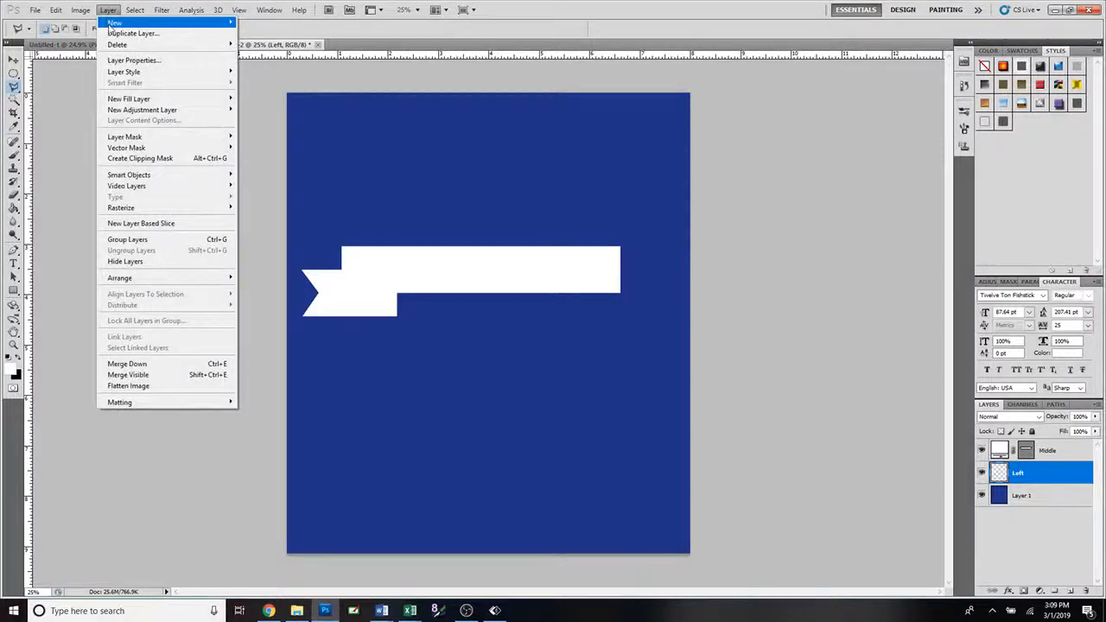
mouse_move(112, 24)
click(259, 23)
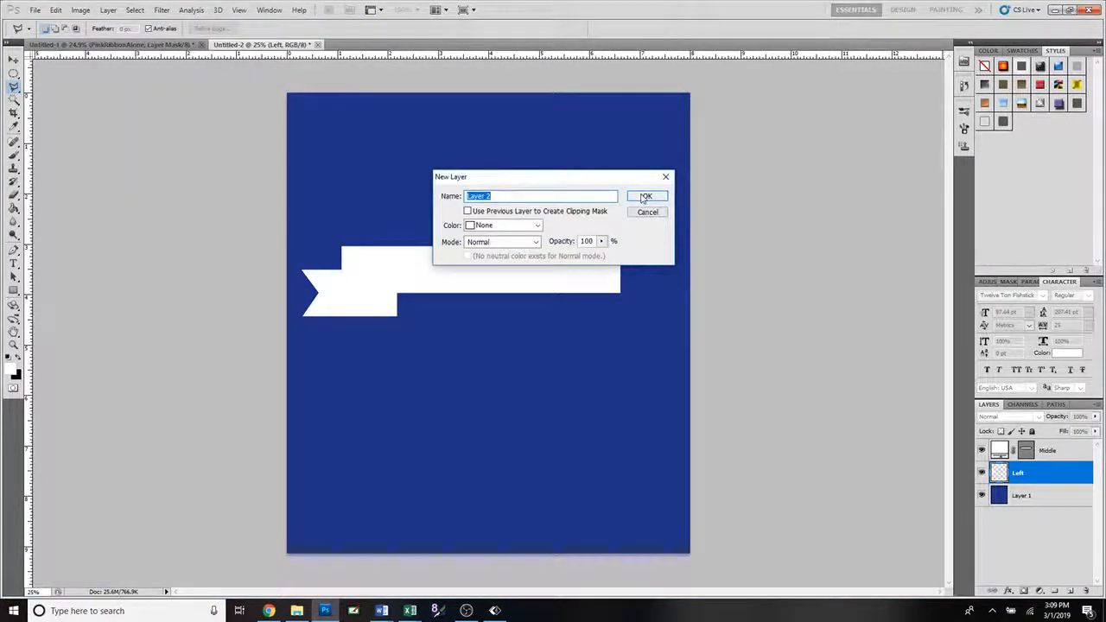
text(R)
text(r)
text(iangl)
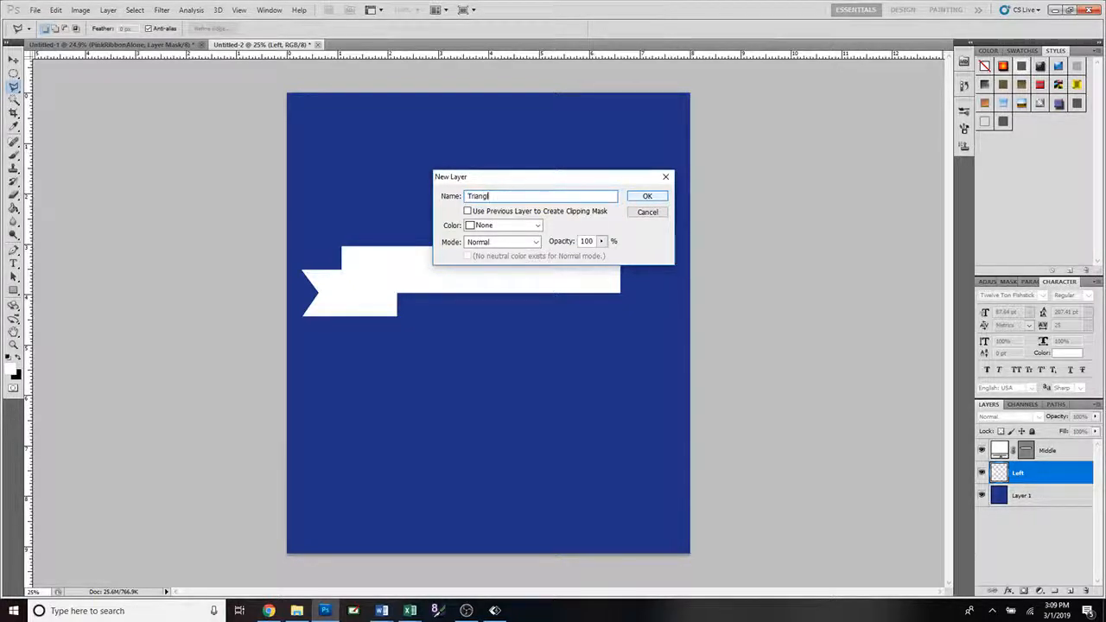
text(e)
key(Return)
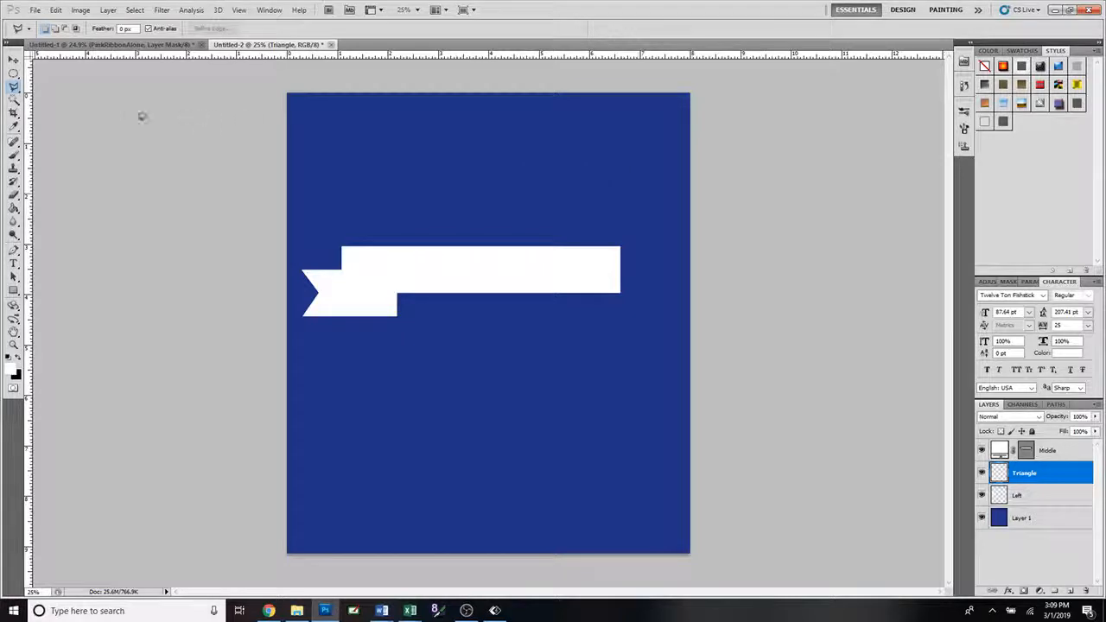
- Select a triangle about 1 by 0.5 inches below the long banner, reaching the short rectangle's lower right corner, with the Polygonal Lasso Tool
click(396, 292)
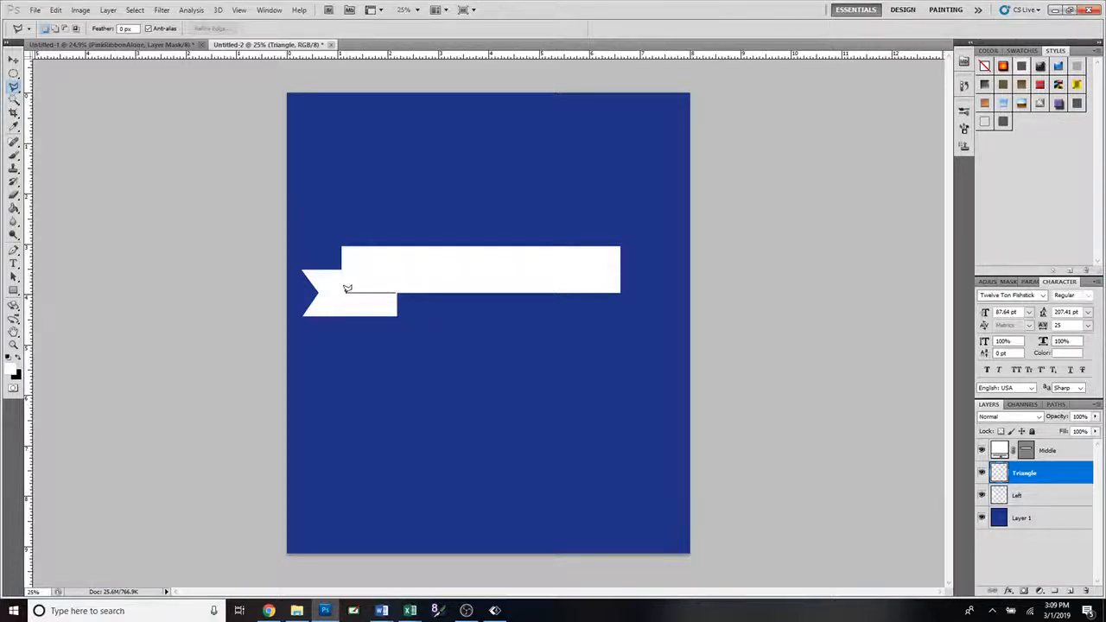
click(346, 292)
click(397, 316)
click(398, 292)
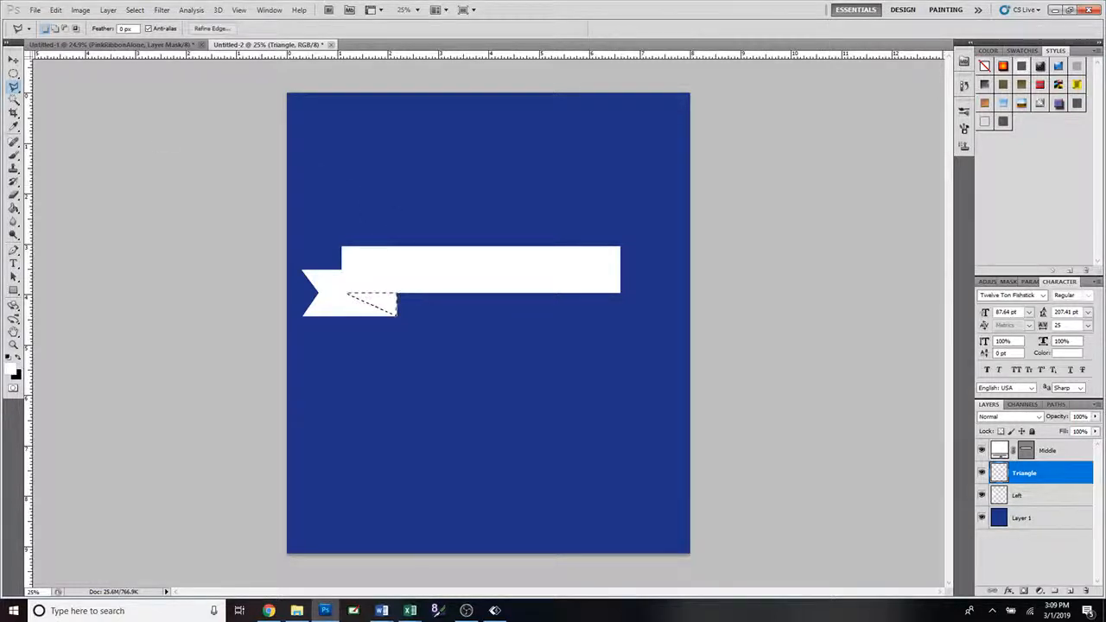
- Set the foreground color to gray (949494) and fill the triangular selection with the Paint Bucket Tool
click(13, 371)
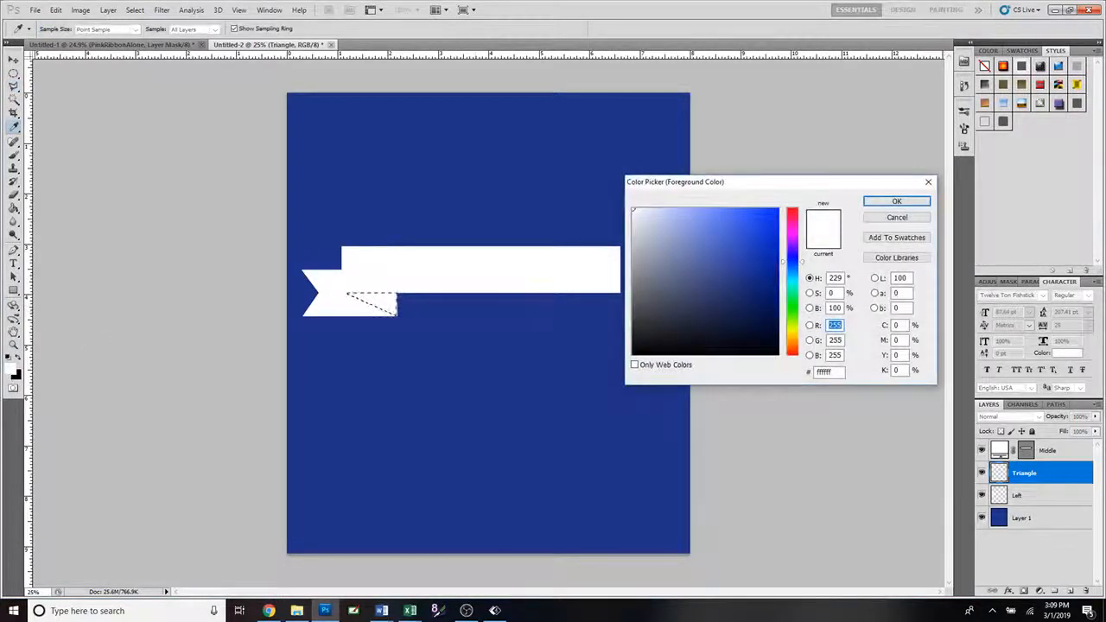
mouse_move(634, 278)
mouse_down()
mouse_move(622, 296)
mouse_move(620, 270)
mouse_up()
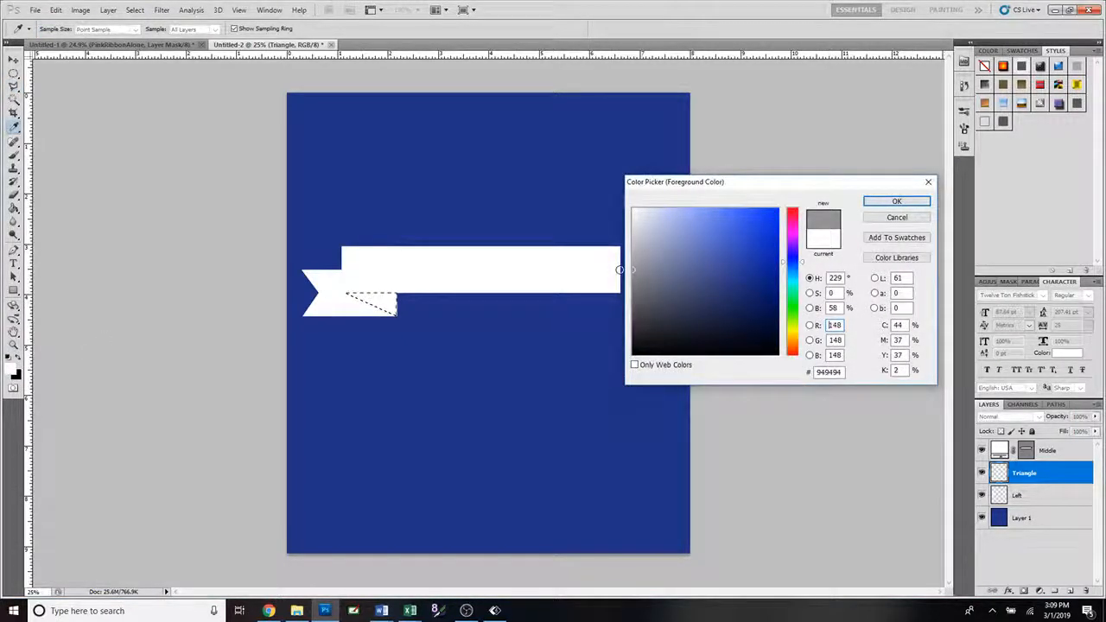
click(896, 200)
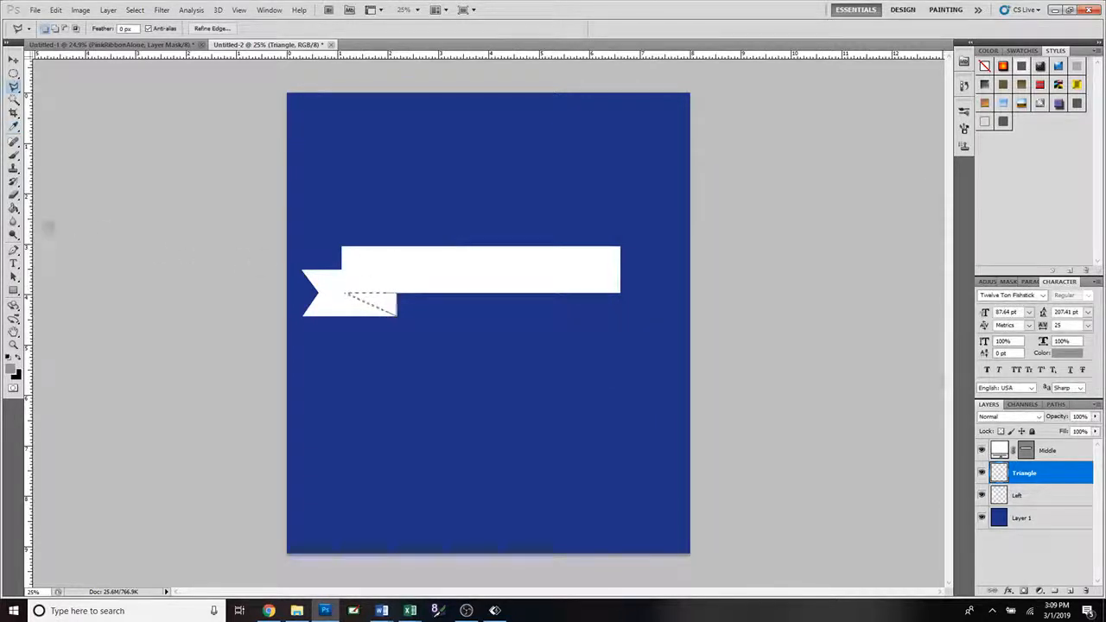
click(14, 208)
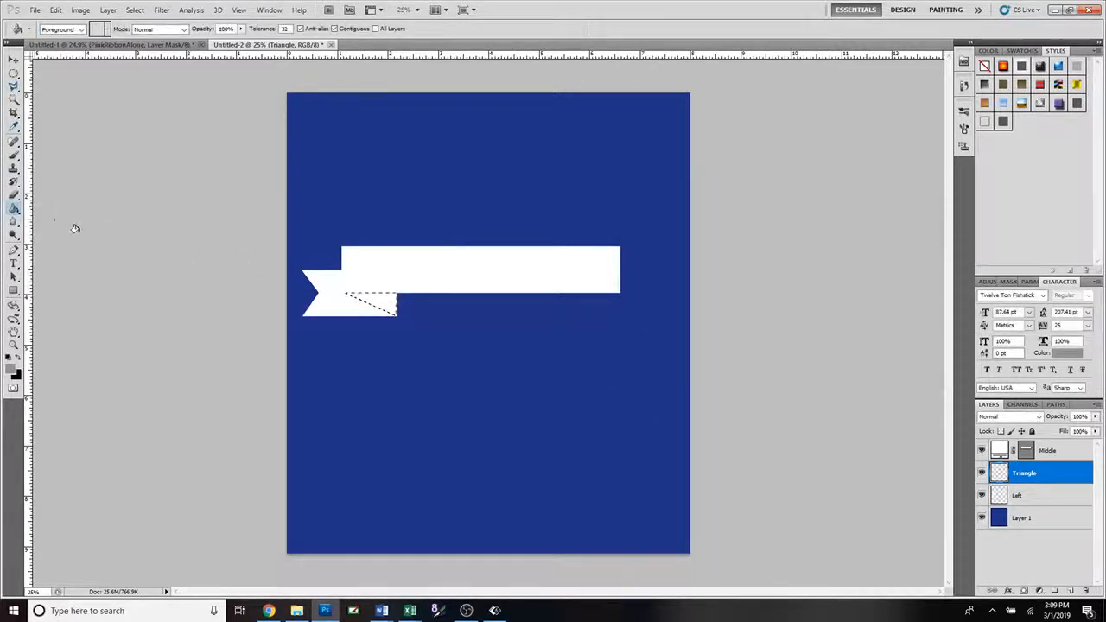
click(379, 300)
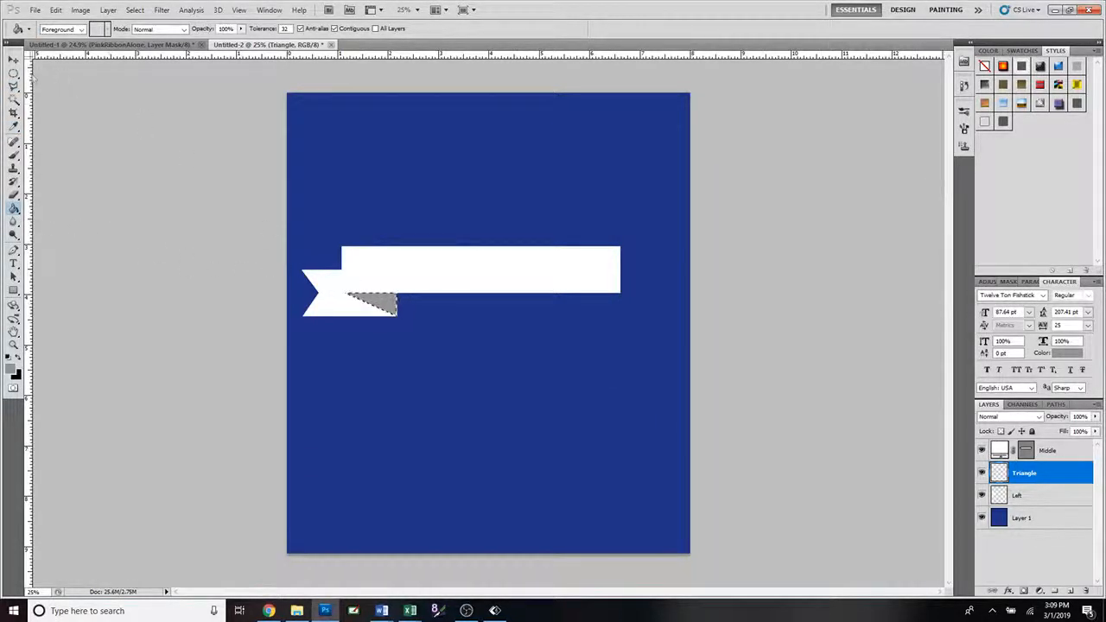
- Nudge the gray triangle three increments to the right to align it with the short rectangle's right edge
click(13, 59)
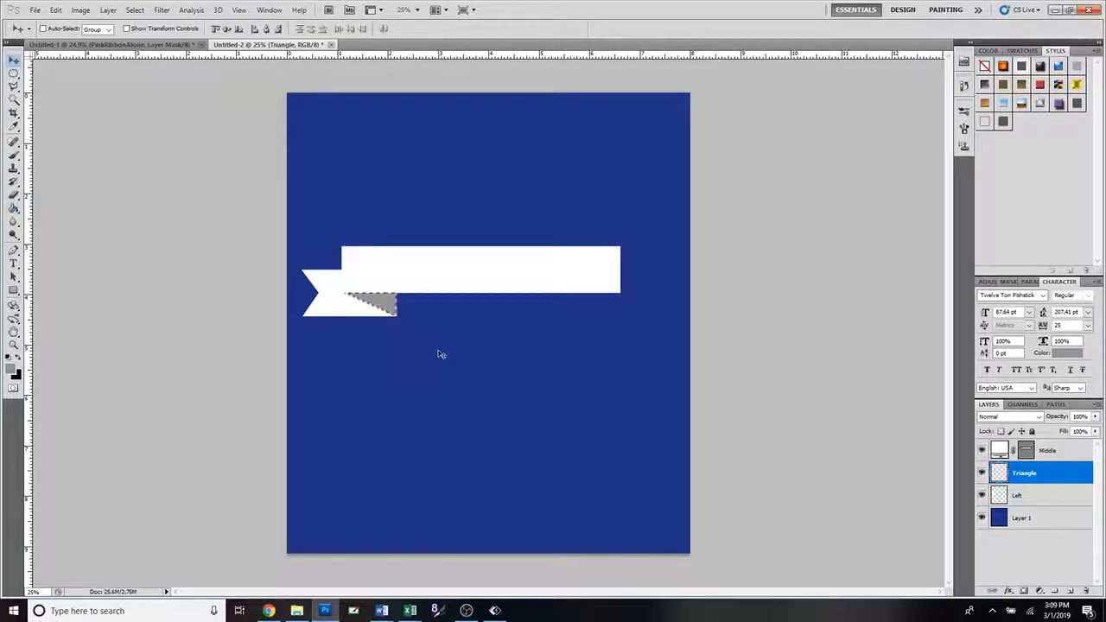
scroll(442, 354, up, 5)
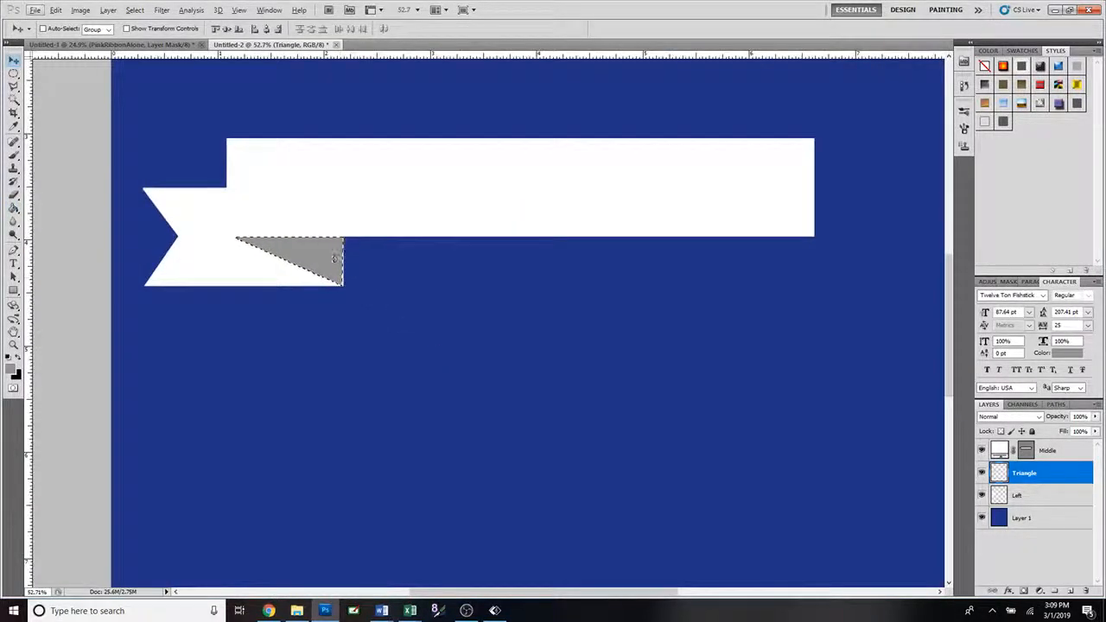
click(327, 264)
key(Right)
key(Right)
key(Right)
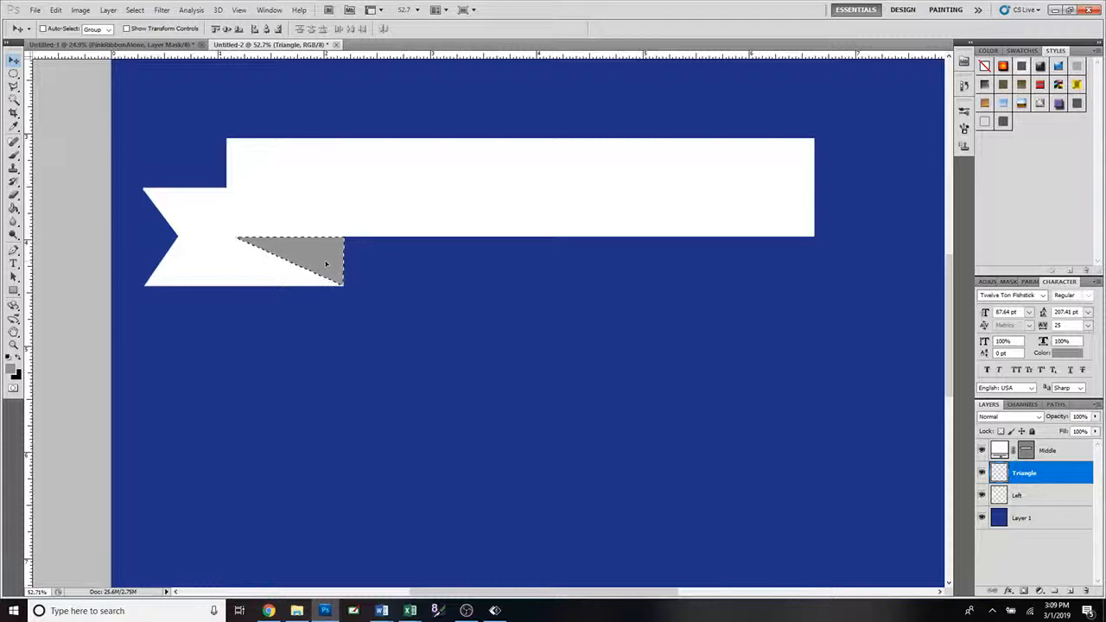
- Deselect the gray triangle and scale it to about 103% so it fills the fold area beneath the long banner
key(ctrl+d)
key(ctrl+t)
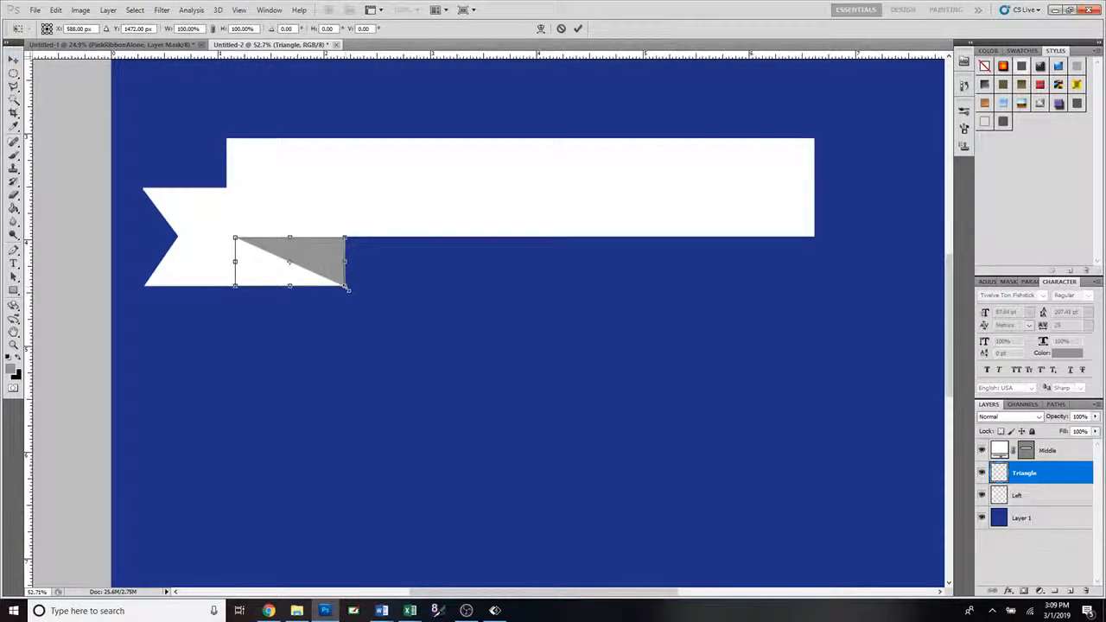
drag(348, 289, 333, 271)
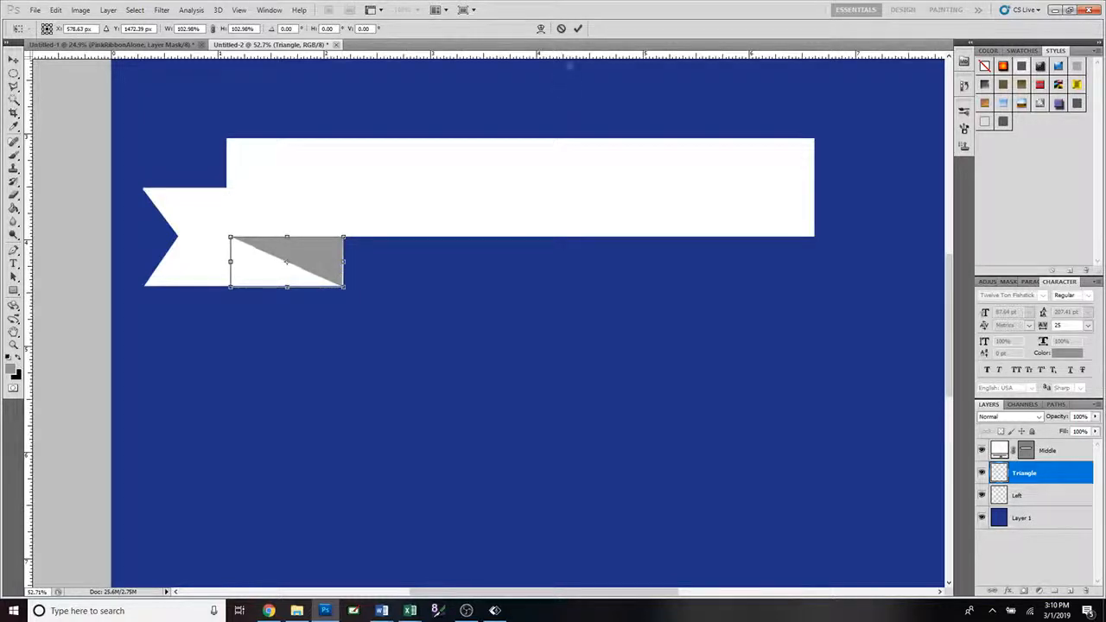
click(577, 29)
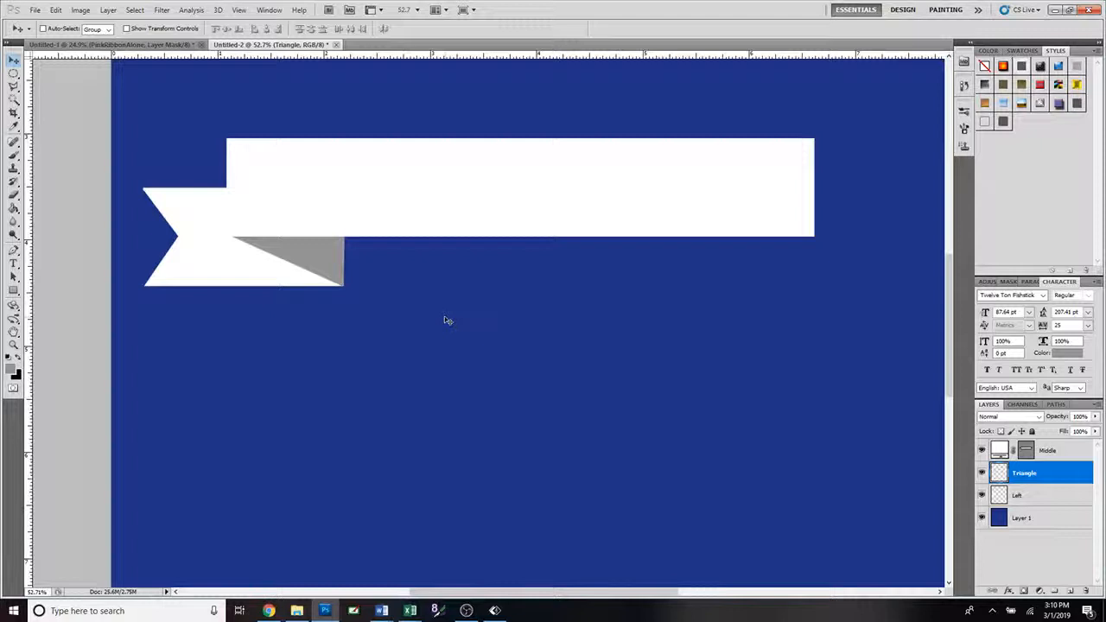
key(Down)
key(Up)
scroll(498, 370, down, 3)
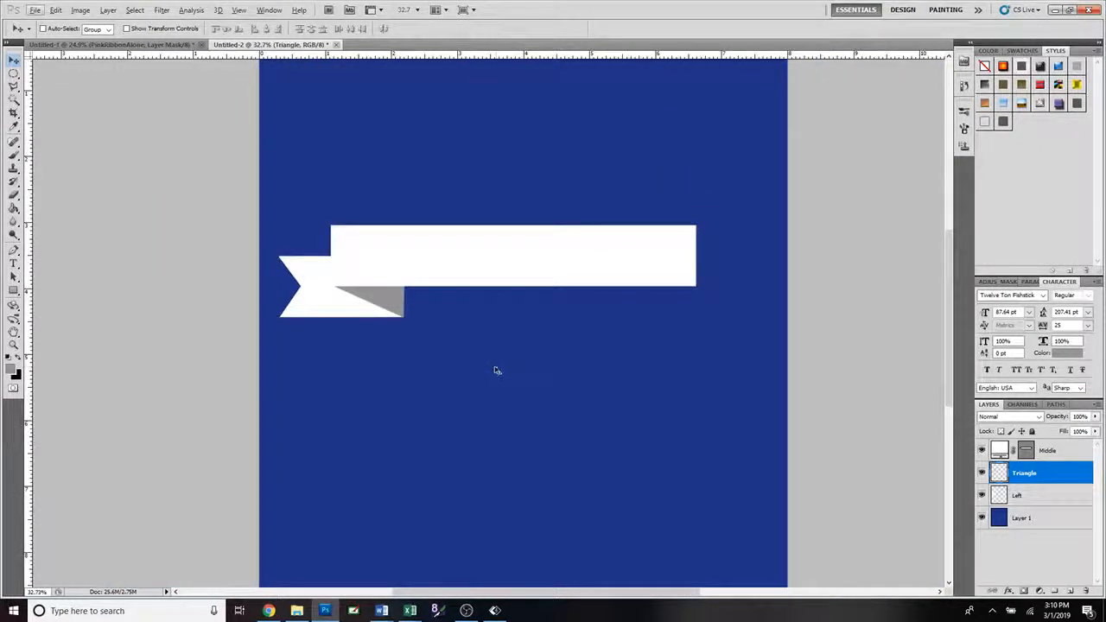
- Merge the Triangle and Left layers and rename the merged layer "Left"
shift+click(1026, 504)
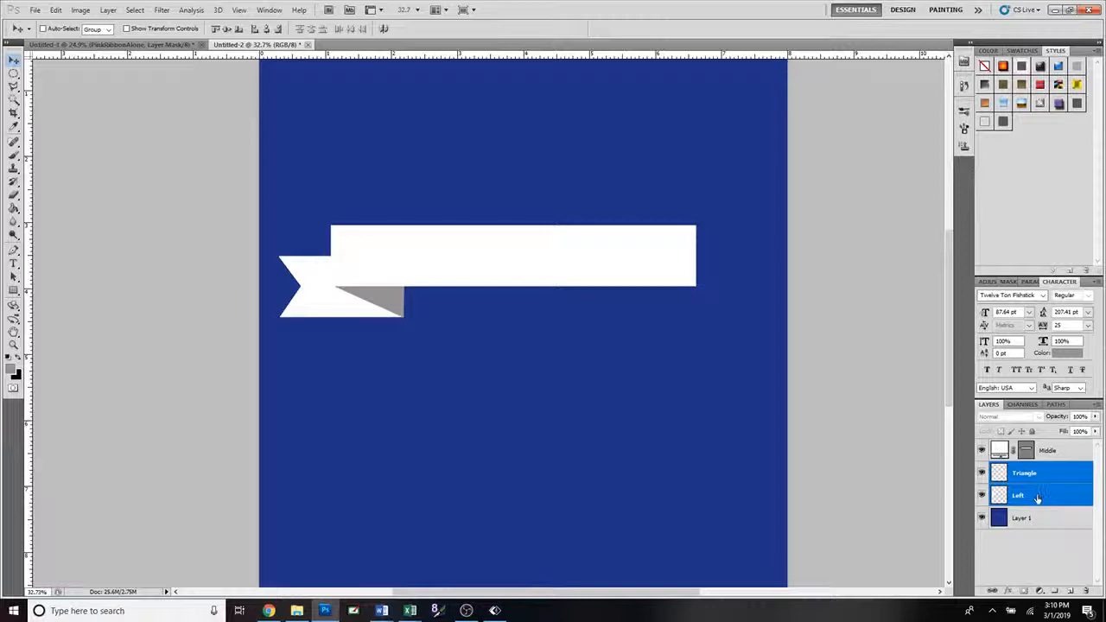
right_click(1038, 499)
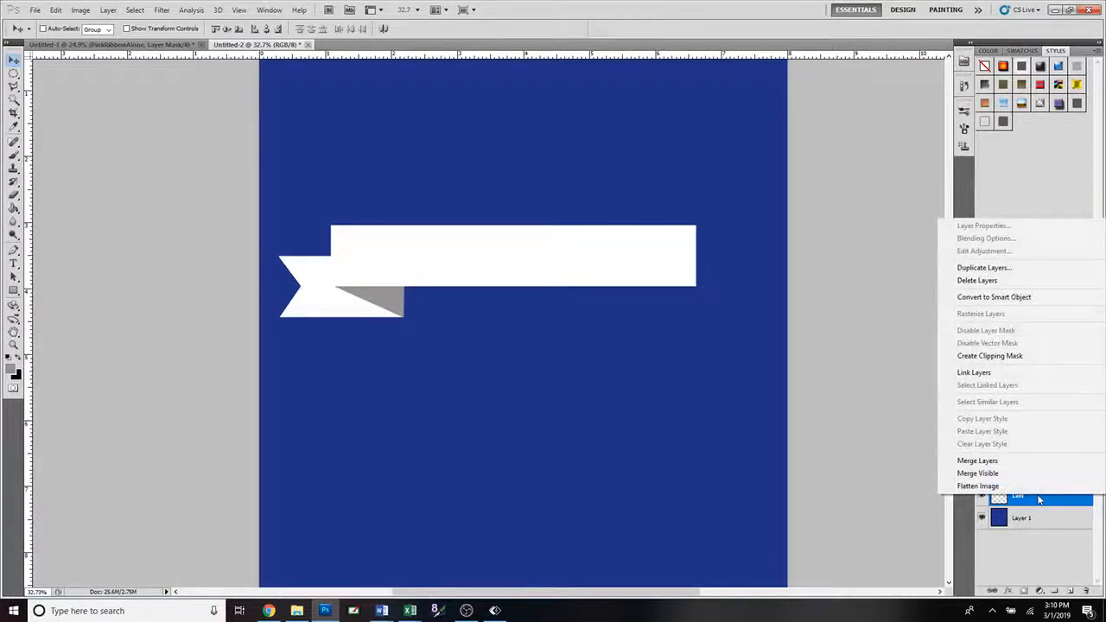
click(1021, 465)
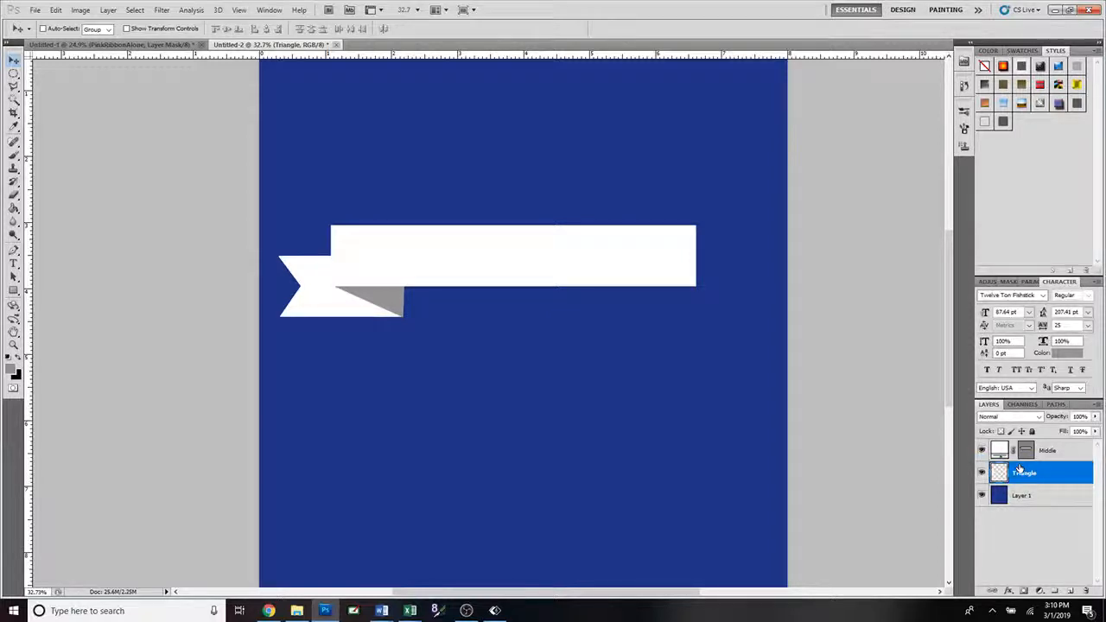
double_click(1020, 474)
text(Left)
key(Return)
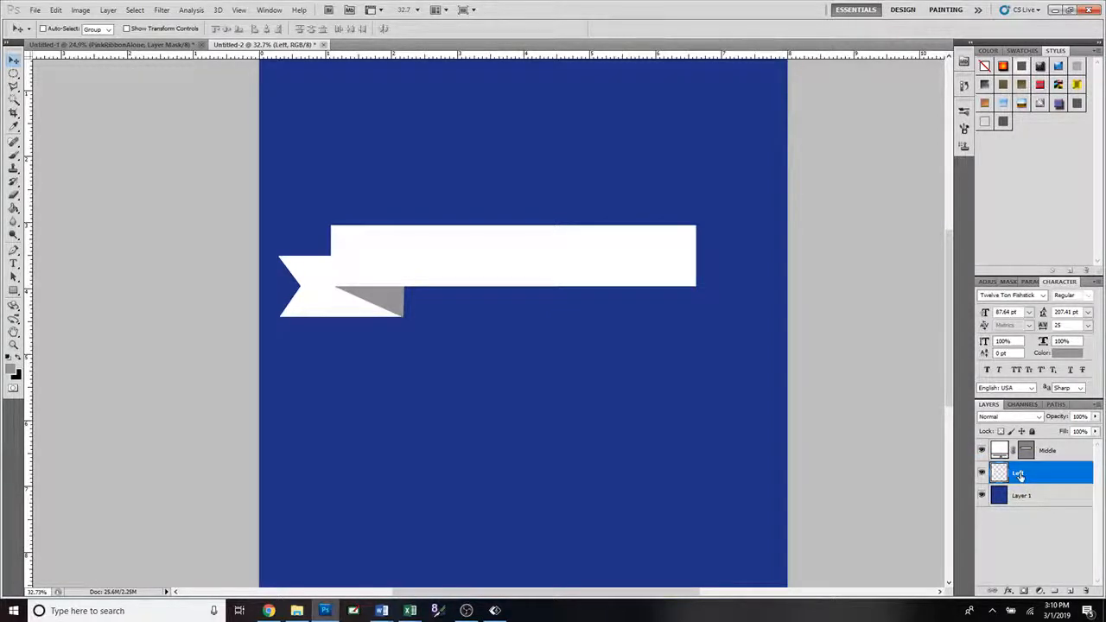
- Duplicate the Left layer as "Right" in the same document
right_click(1019, 476)
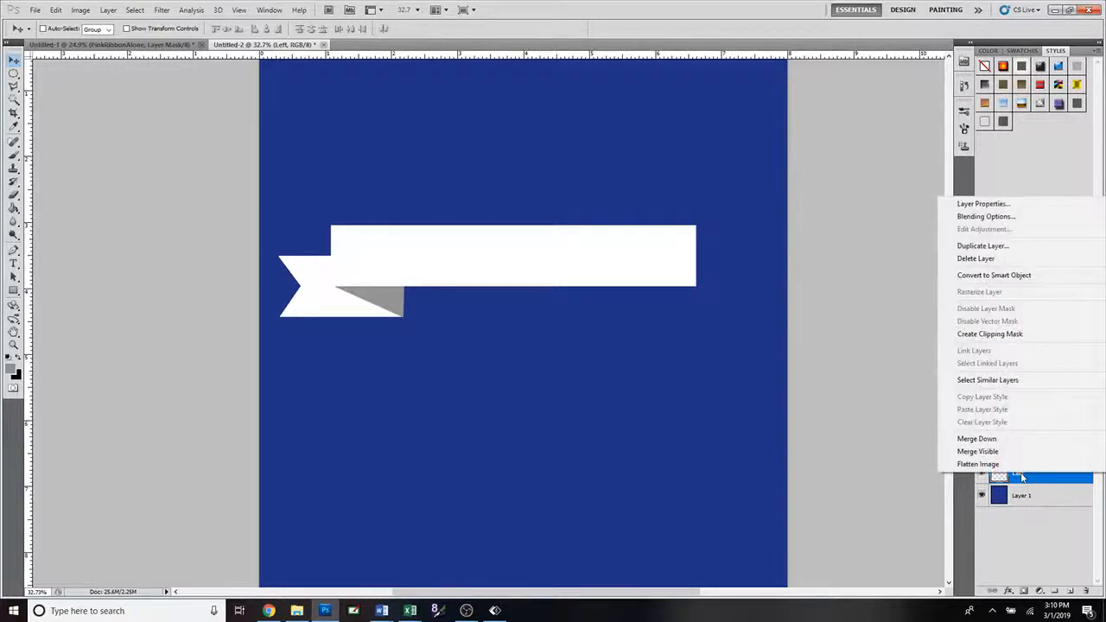
click(983, 247)
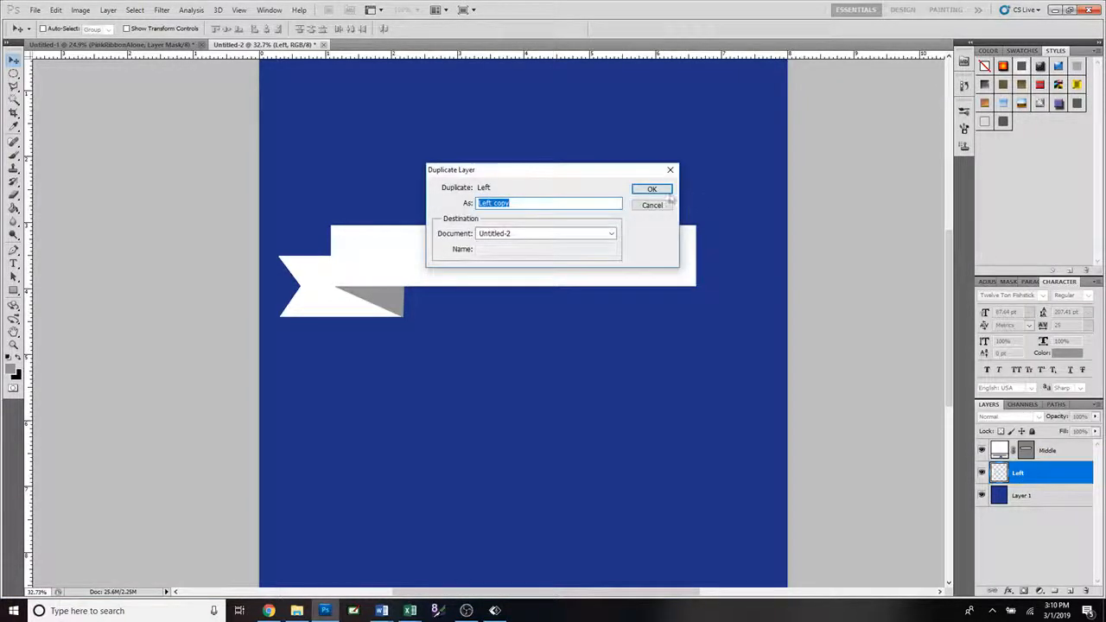
text(Right)
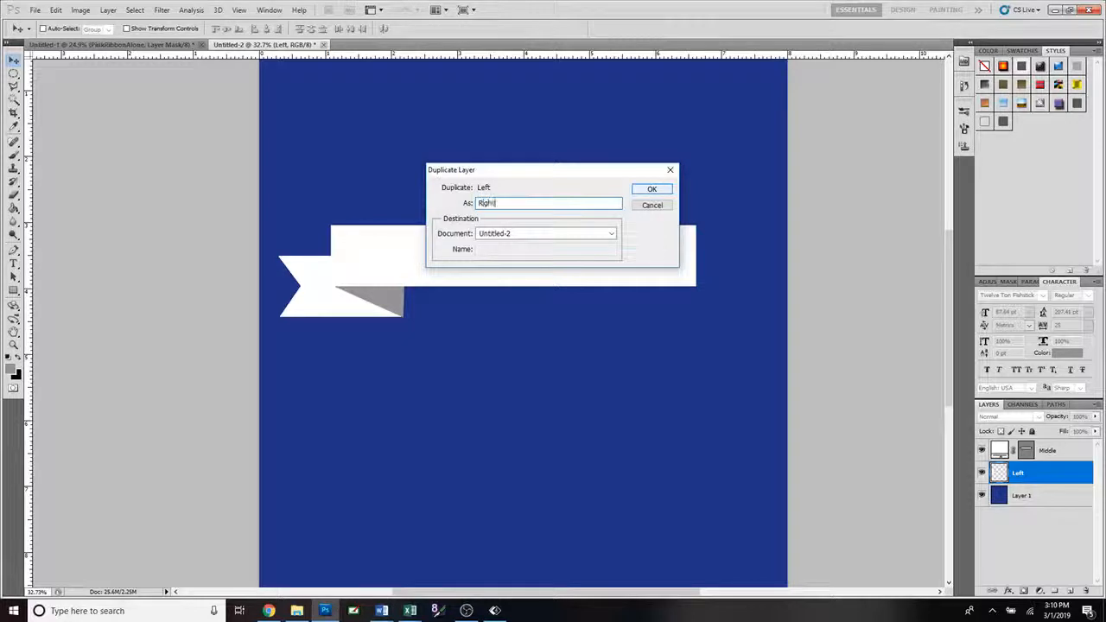
click(650, 189)
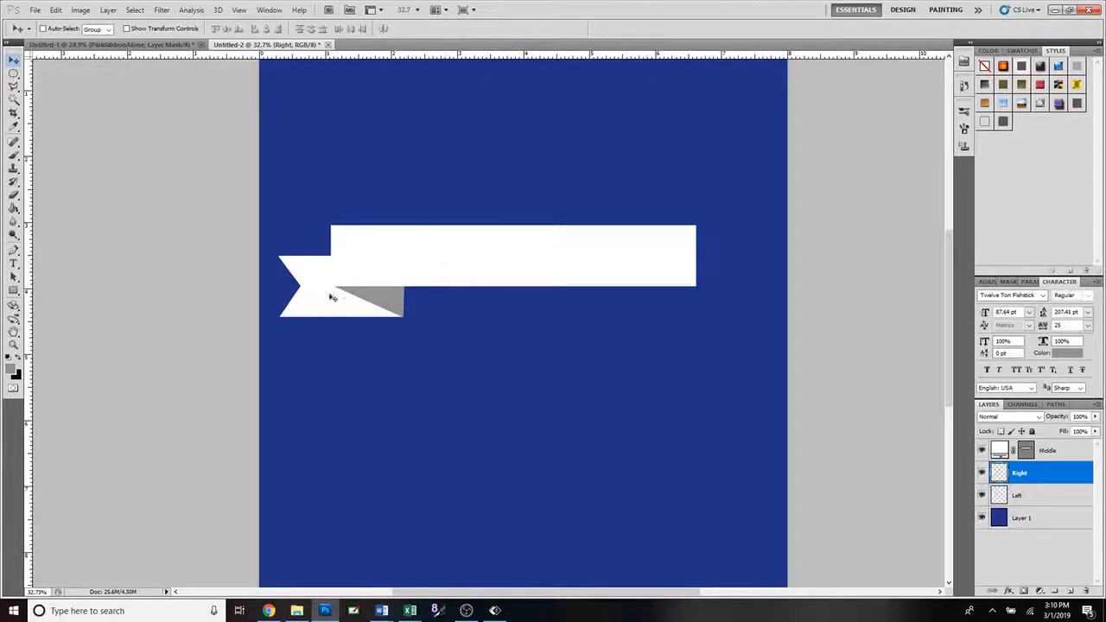
- Flip the Right tail piece horizontally and position it behind the long banner's right end, mirroring the left tail
drag(333, 297, 521, 391)
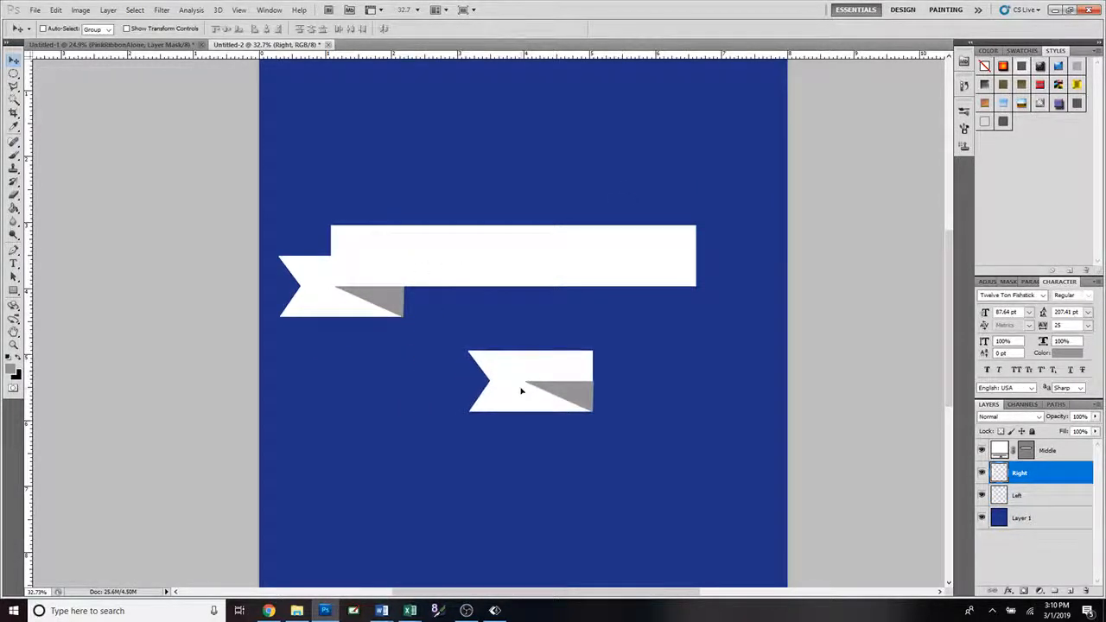
click(56, 10)
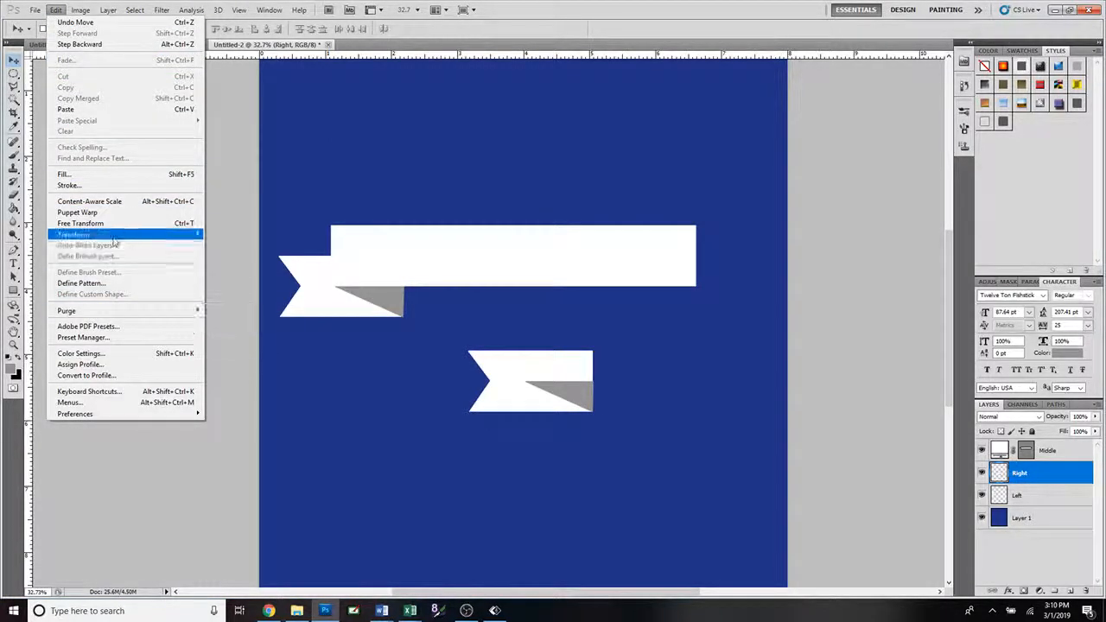
mouse_move(111, 236)
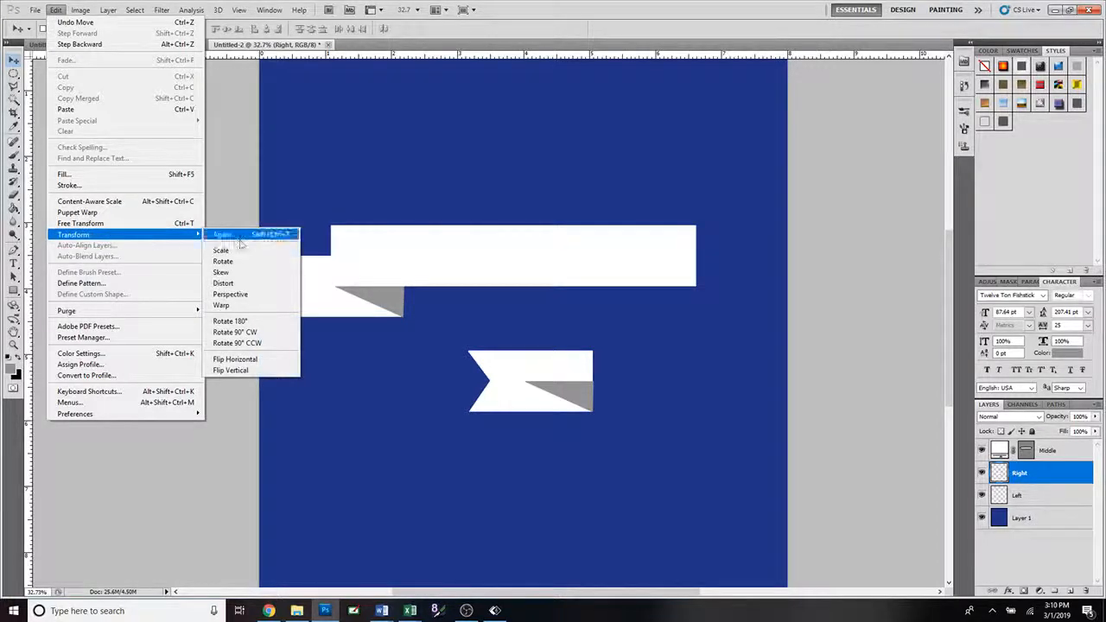
click(235, 360)
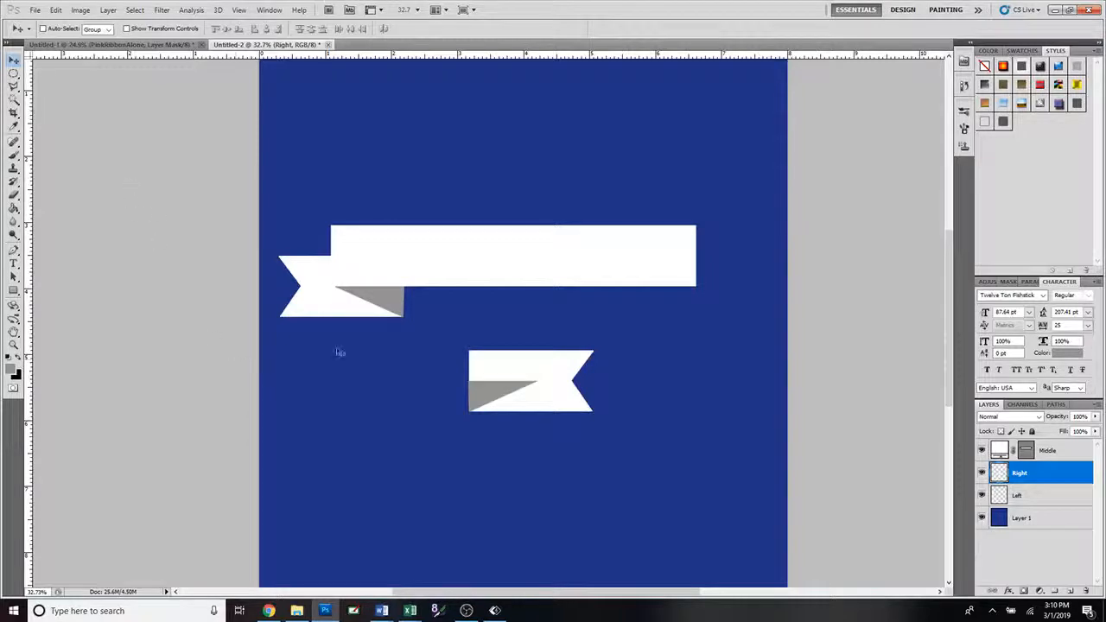
drag(504, 403, 662, 315)
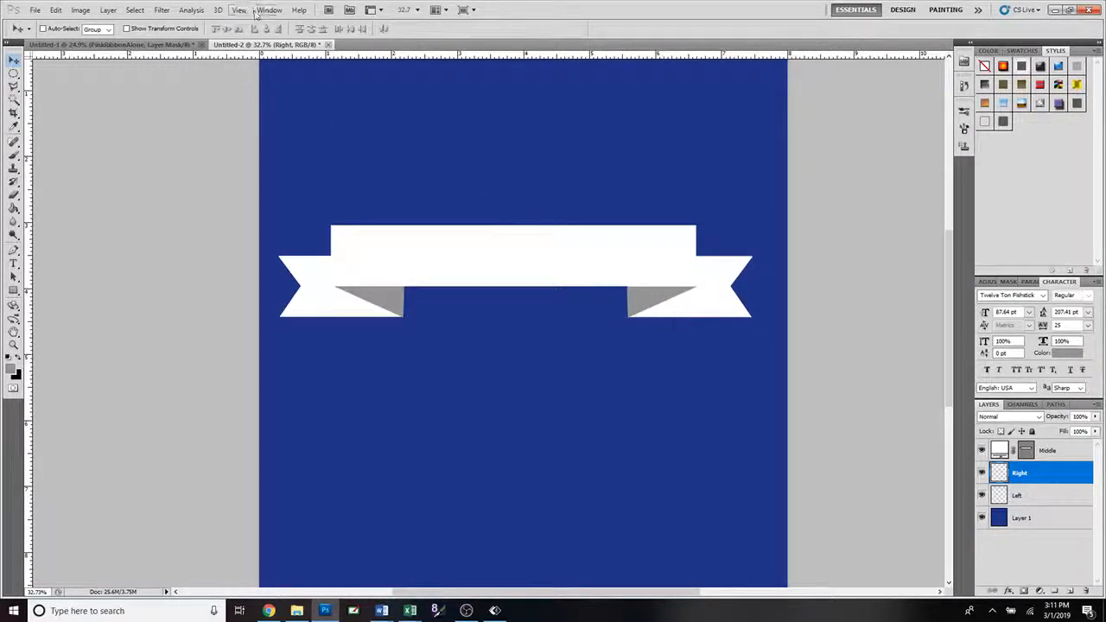
click(239, 11)
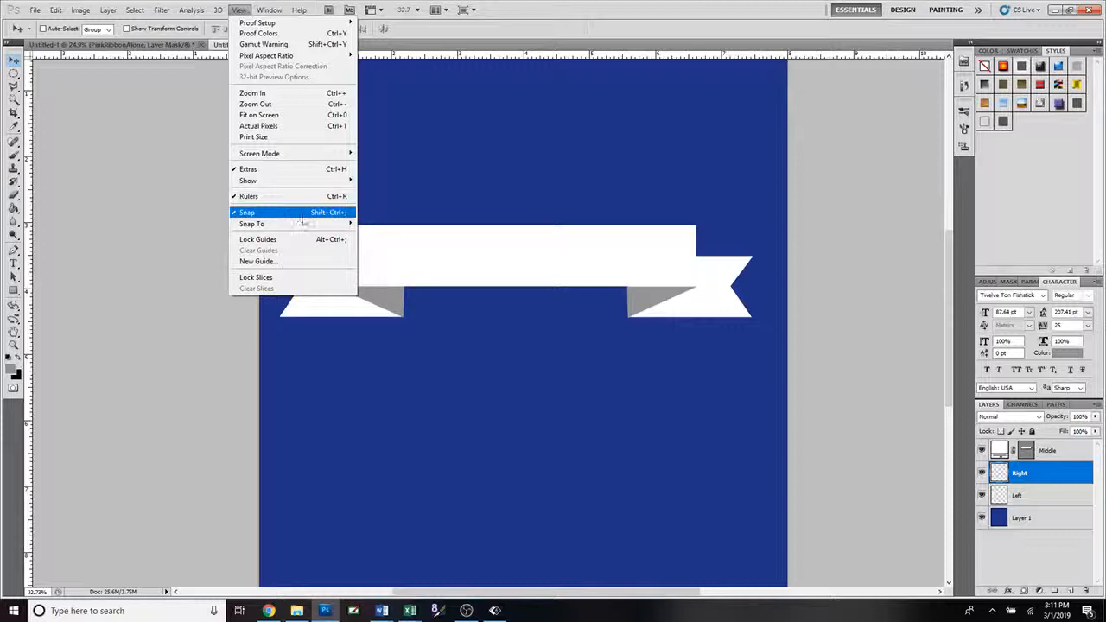
click(240, 12)
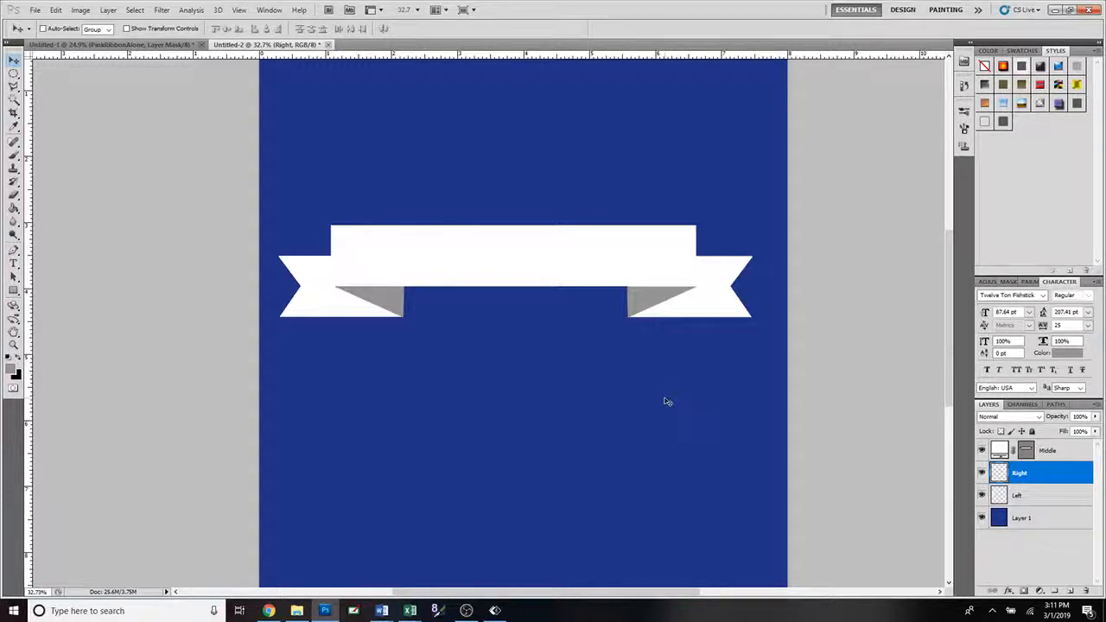
- Merge the Middle, Right and Left layers and rename the merged layer "Banner"
click(1027, 499)
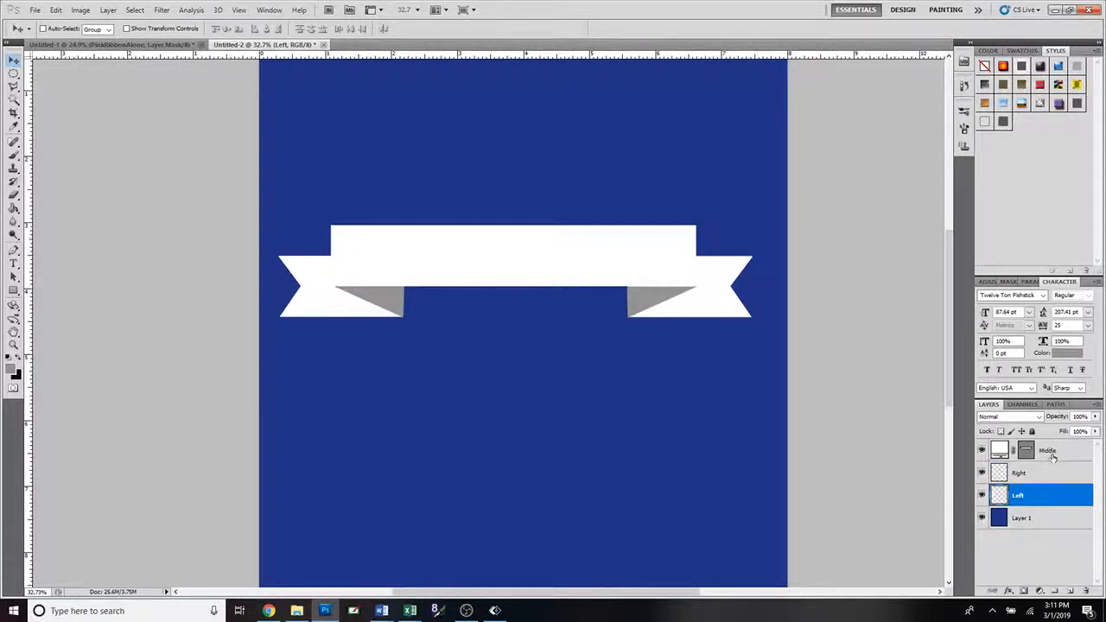
shift+click(1053, 457)
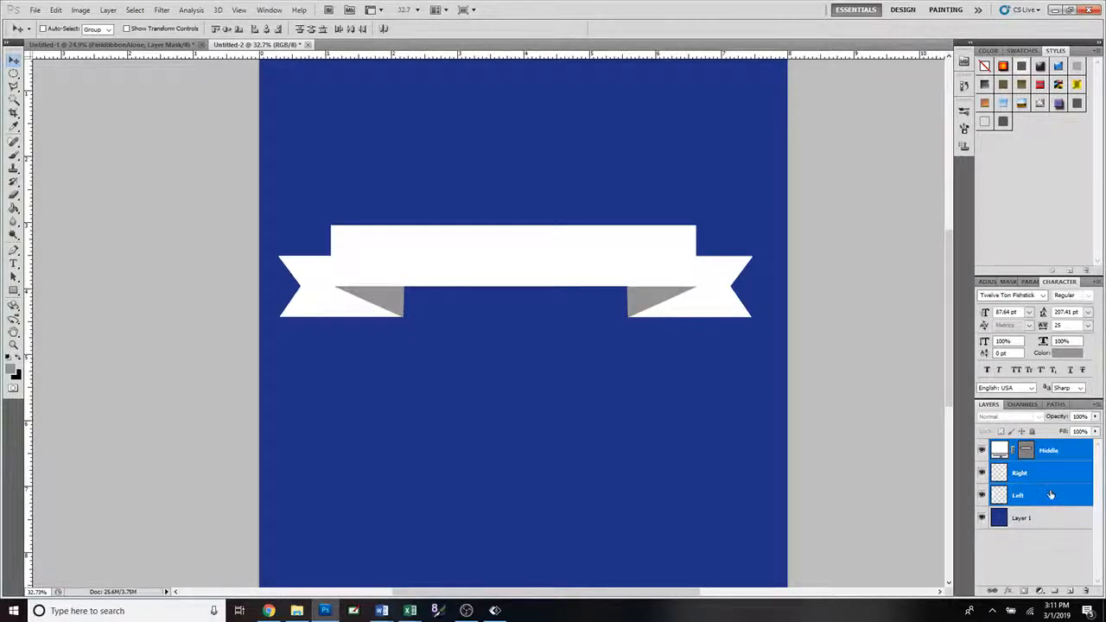
right_click(1050, 492)
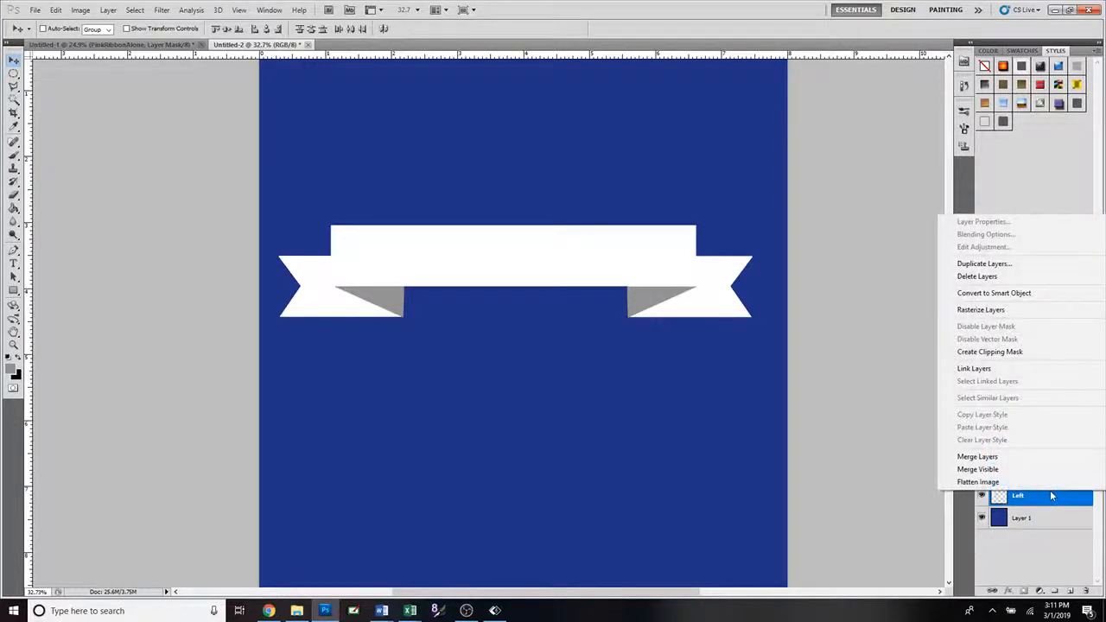
click(992, 456)
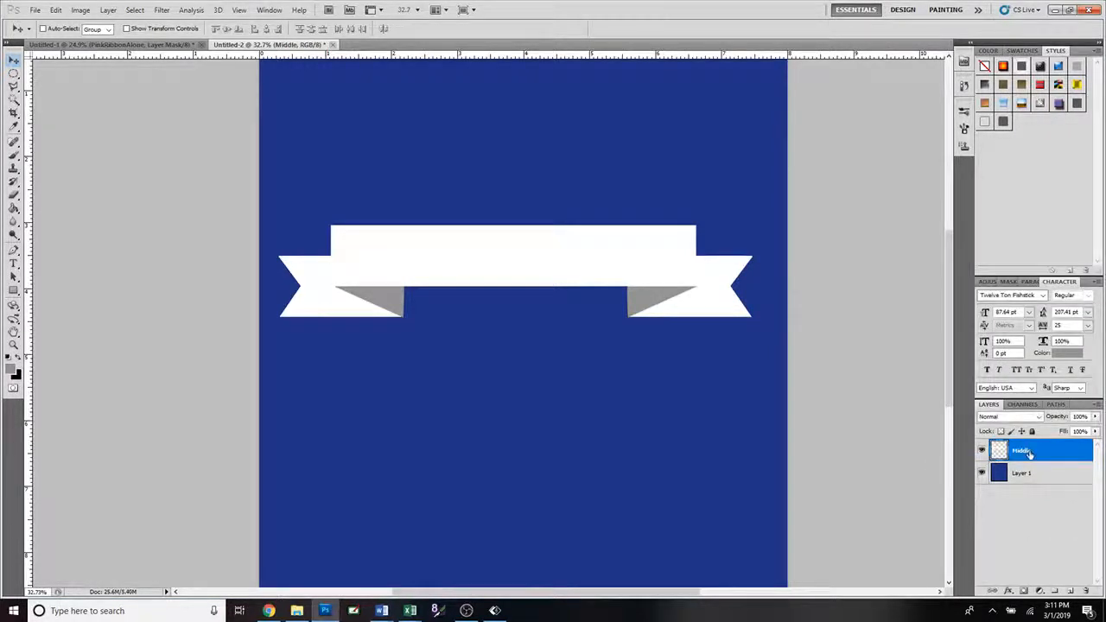
double_click(1024, 450)
text(Banner)
key(Return)
- Warp the Banner layer, lowering the left edge's corners and side handles so the left tail bends downward
click(78, 10)
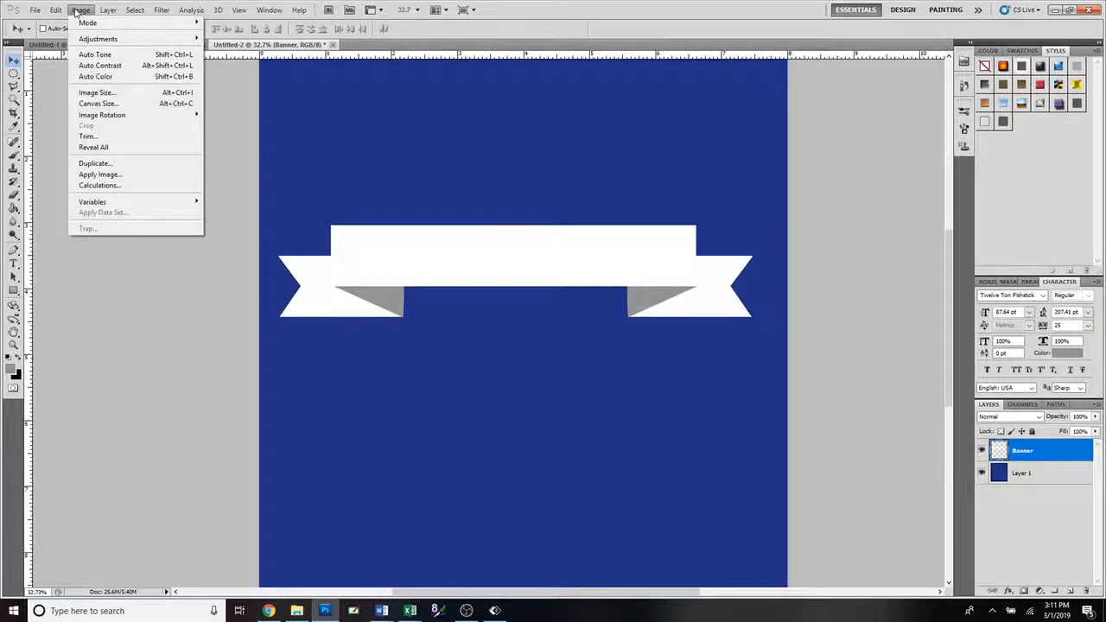
mouse_move(55, 11)
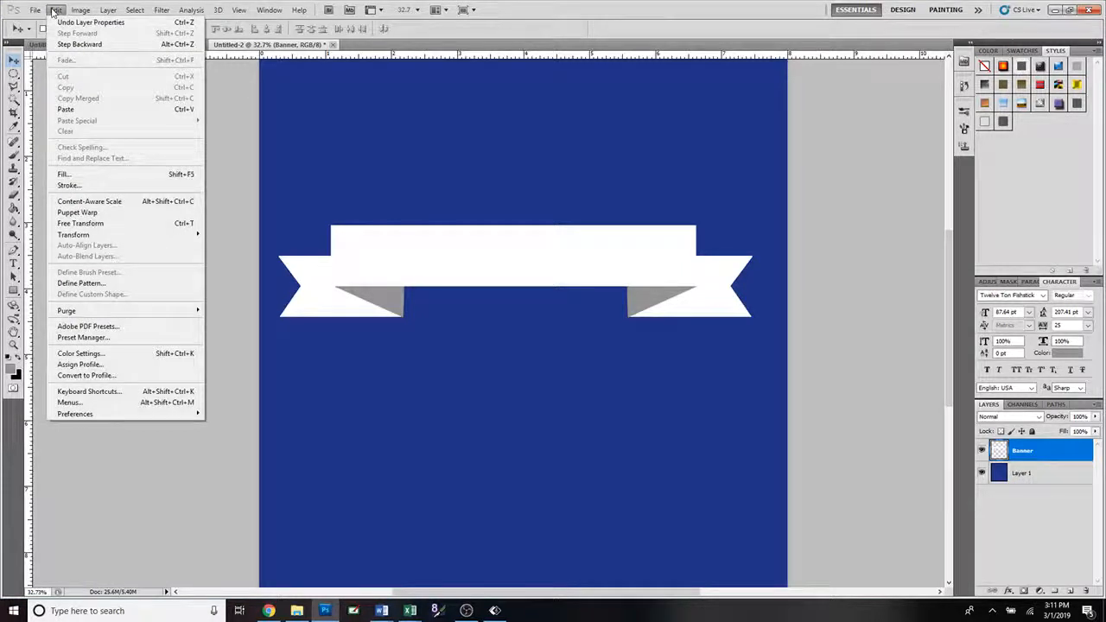
mouse_move(108, 236)
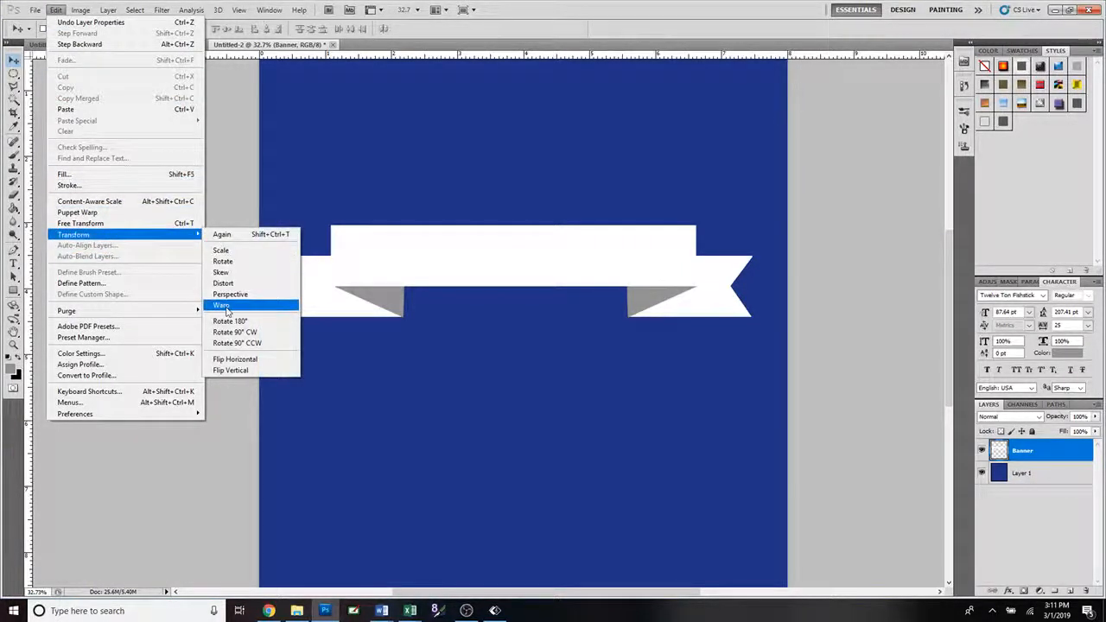
click(227, 308)
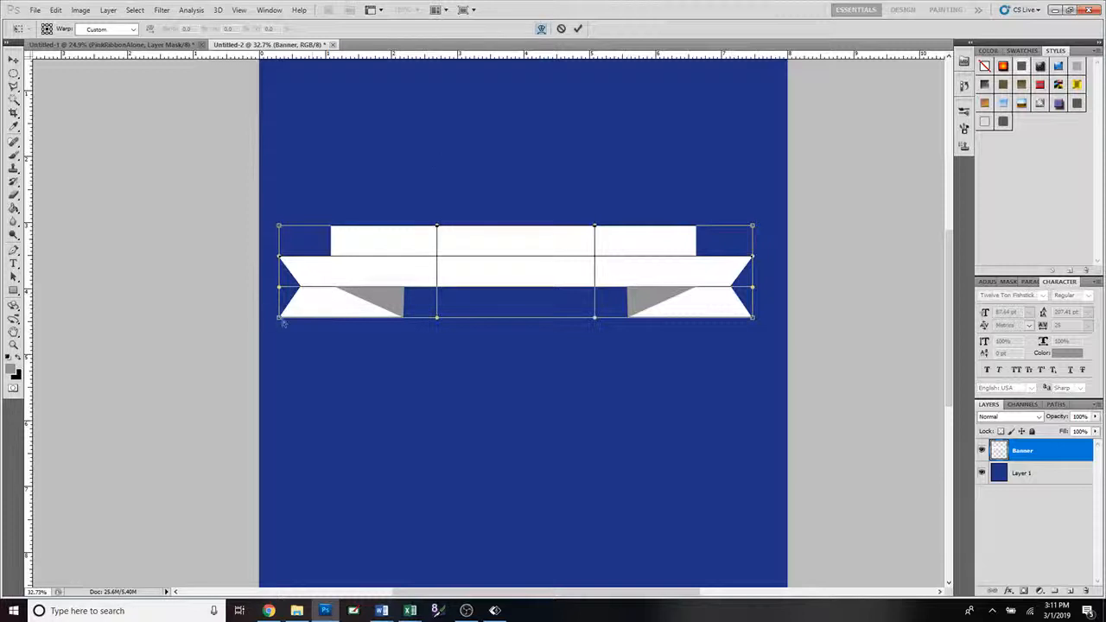
drag(280, 318, 286, 335)
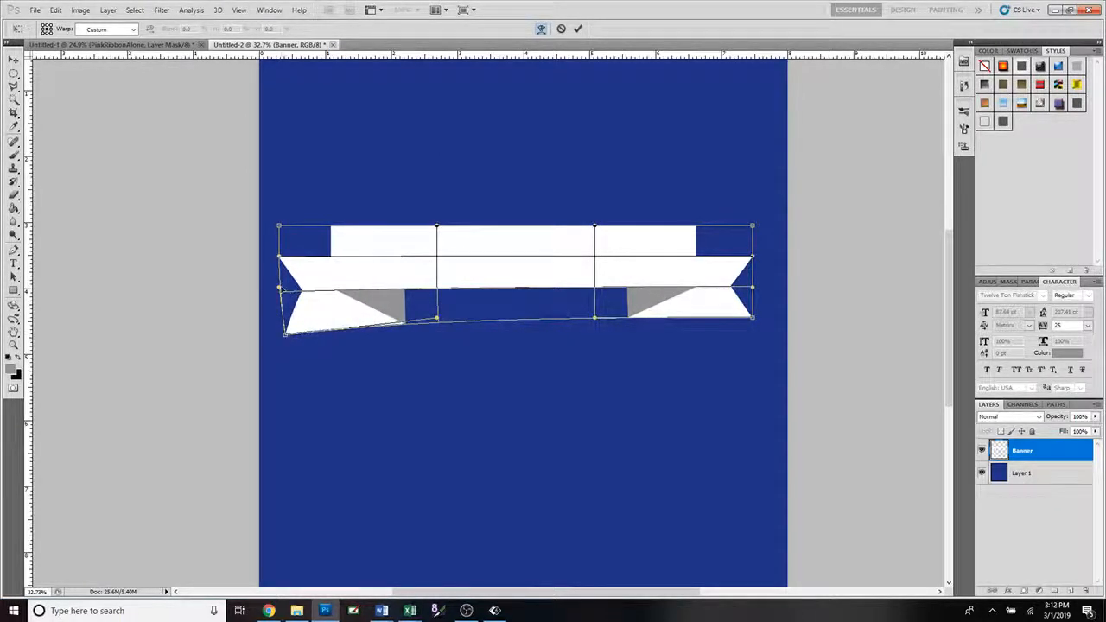
drag(279, 288, 281, 307)
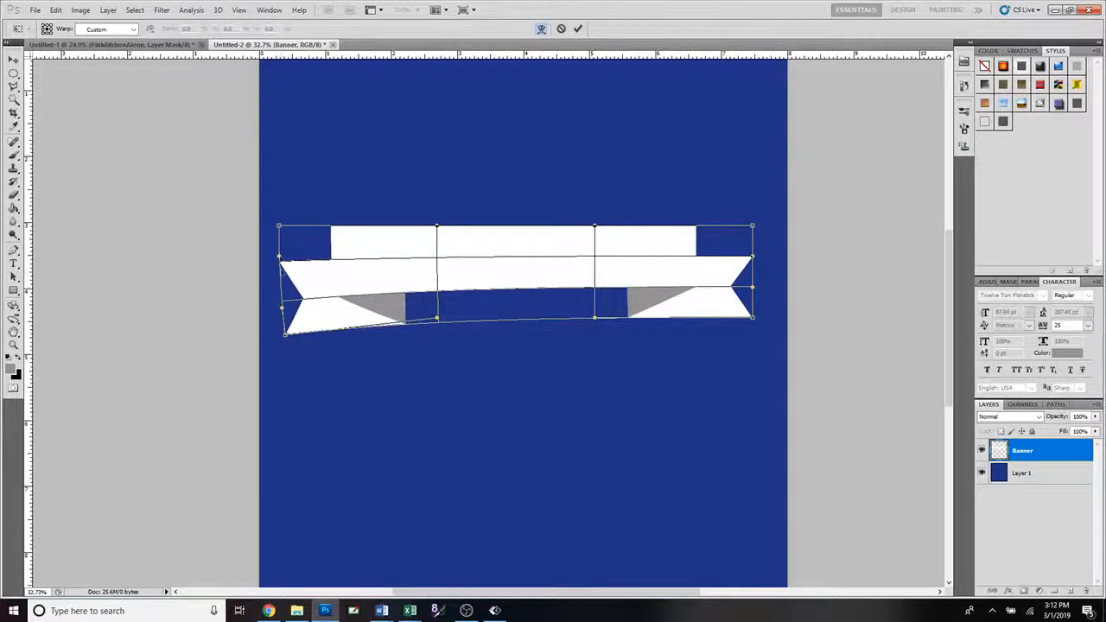
drag(280, 255, 280, 287)
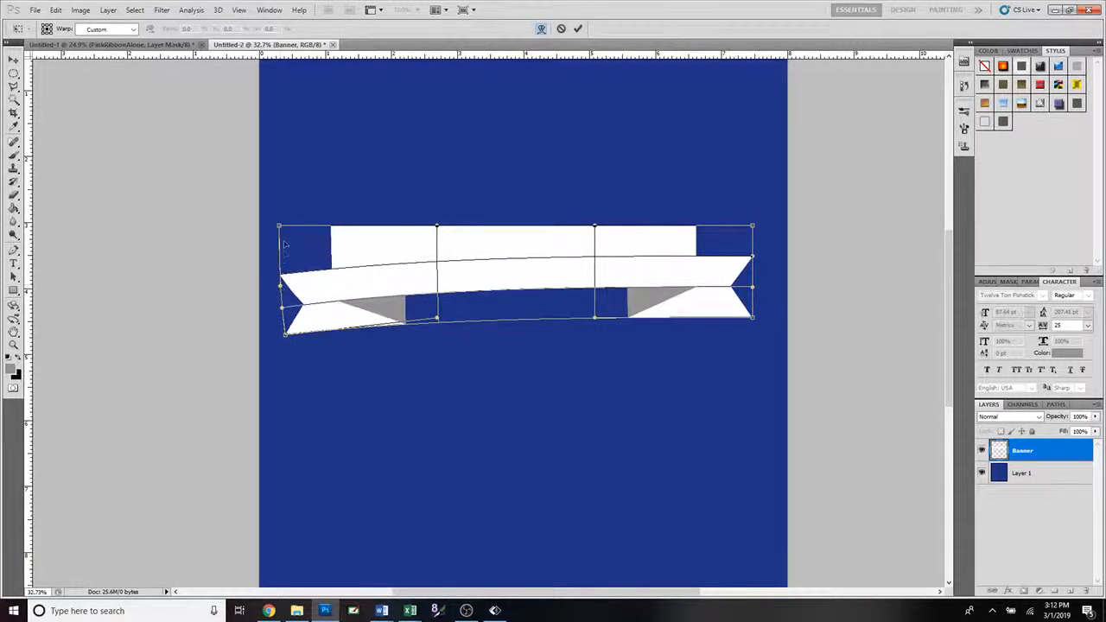
drag(280, 228, 279, 248)
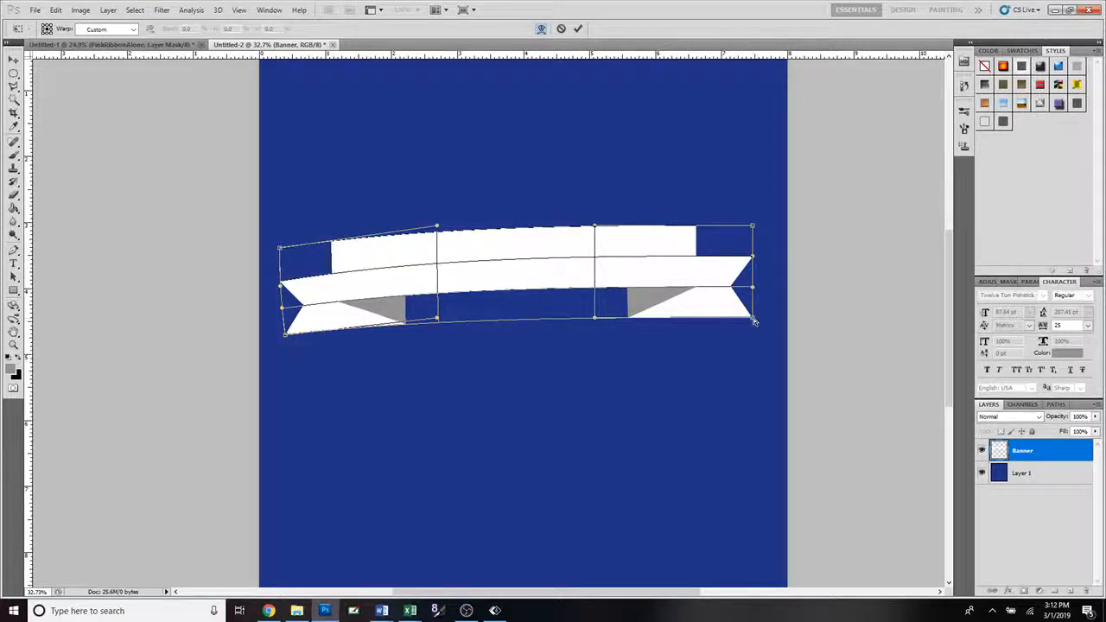
- Lower the warp grid's right corners and side handles so the right tail bends downward to match the left
drag(754, 321, 755, 337)
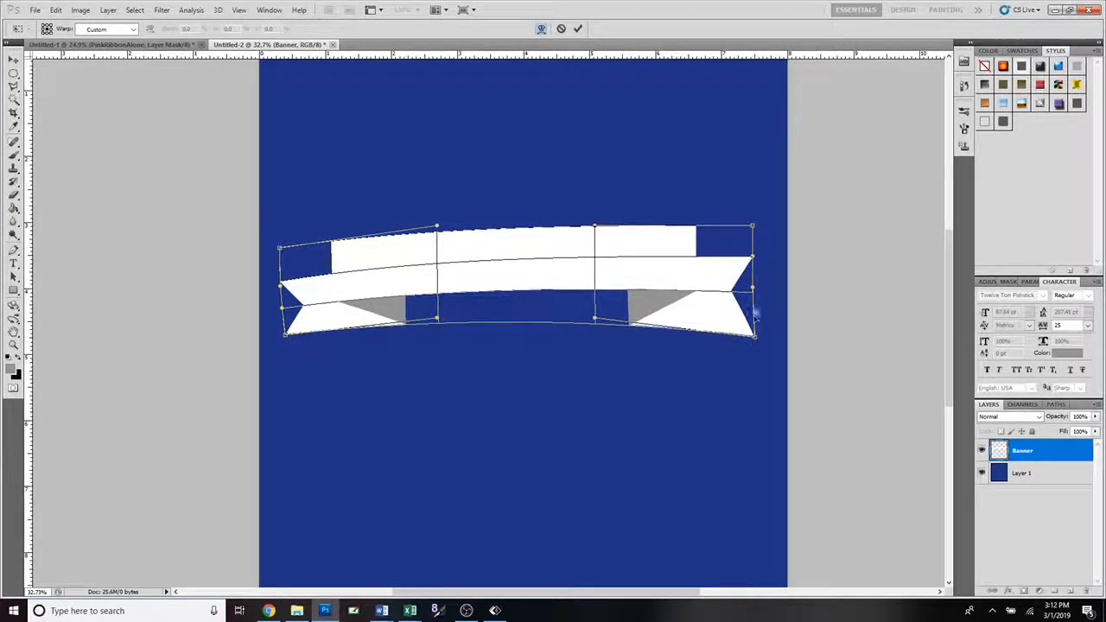
drag(754, 290, 754, 310)
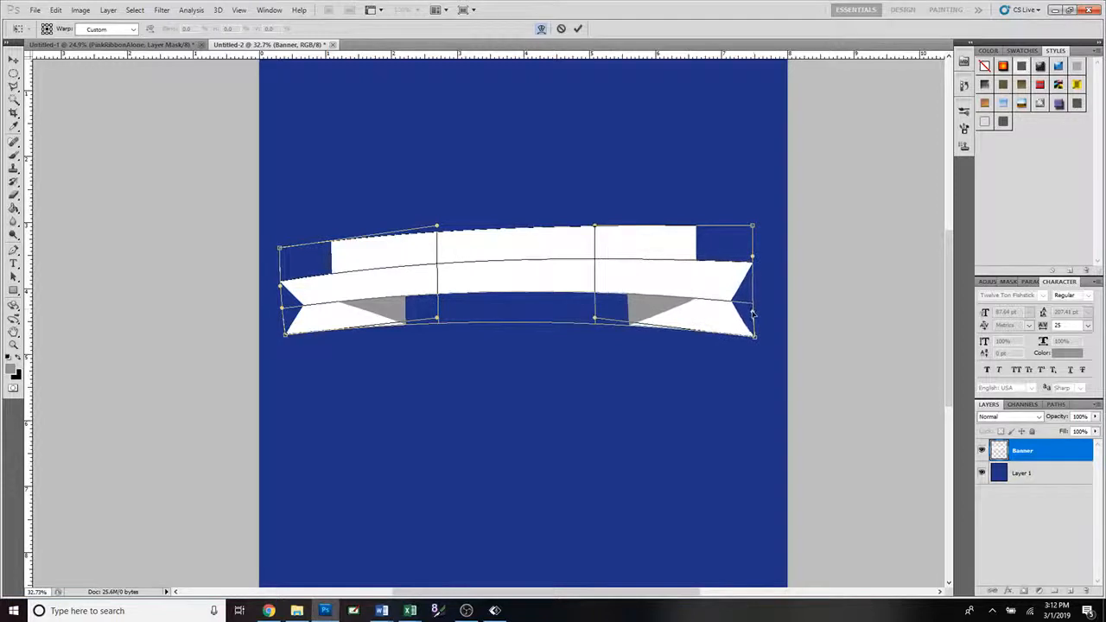
drag(754, 257, 753, 283)
drag(753, 227, 754, 253)
- Raise both inner handles on the warp grid's top edge to arch the top of the banner evenly
drag(437, 225, 438, 221)
drag(594, 227, 597, 208)
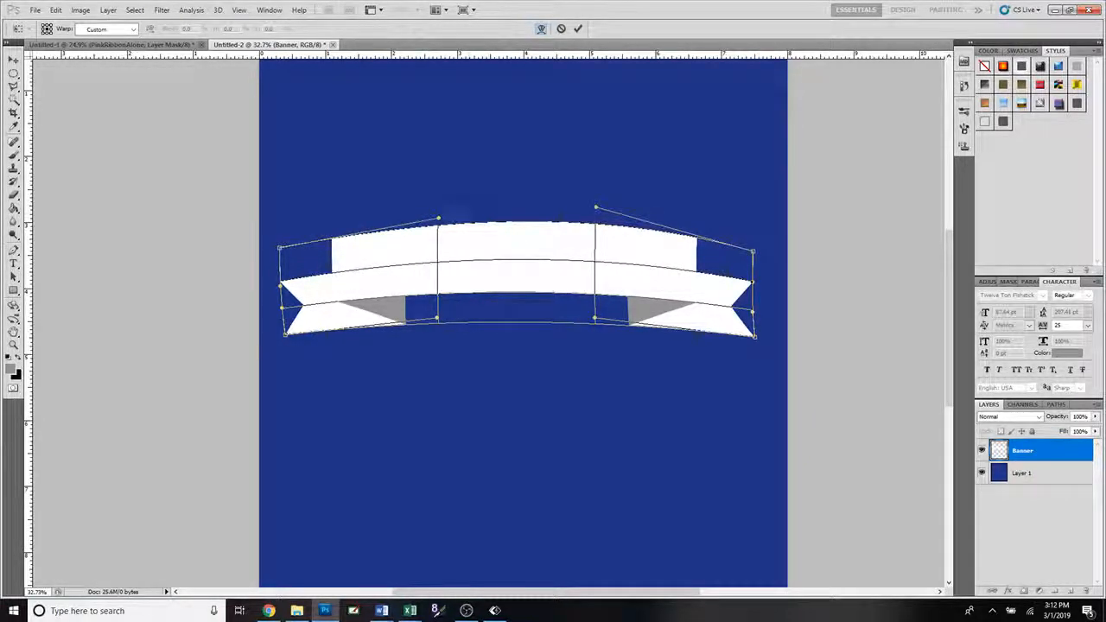
drag(440, 219, 440, 211)
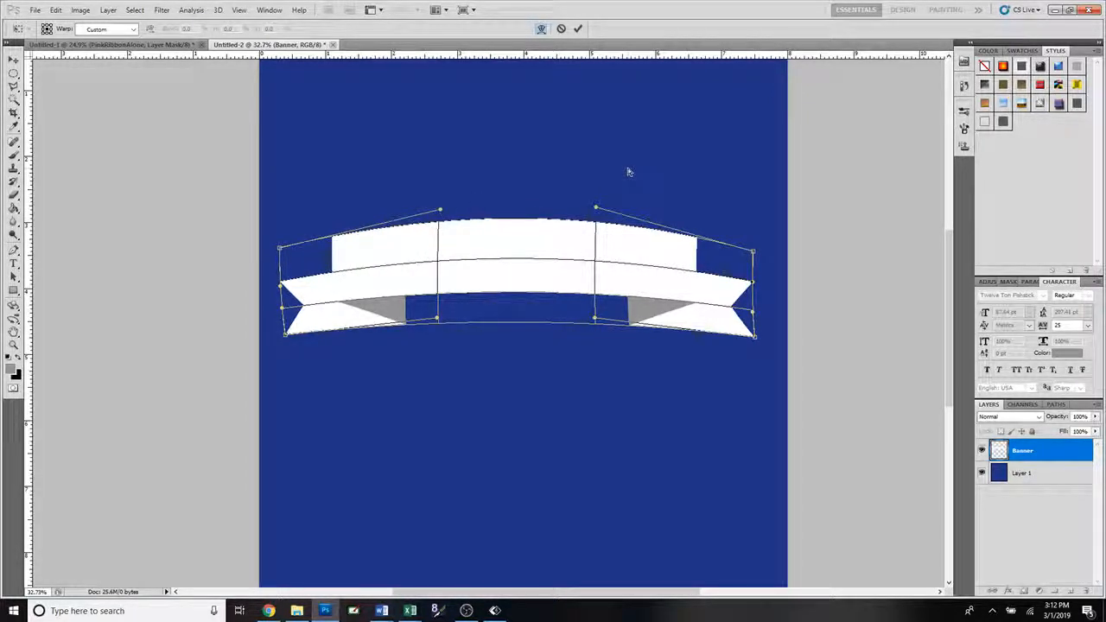
- Apply the warp, and warp the Banner layer again, lowering the left corners and side handles and raising the top edge's left inner handle
click(578, 29)
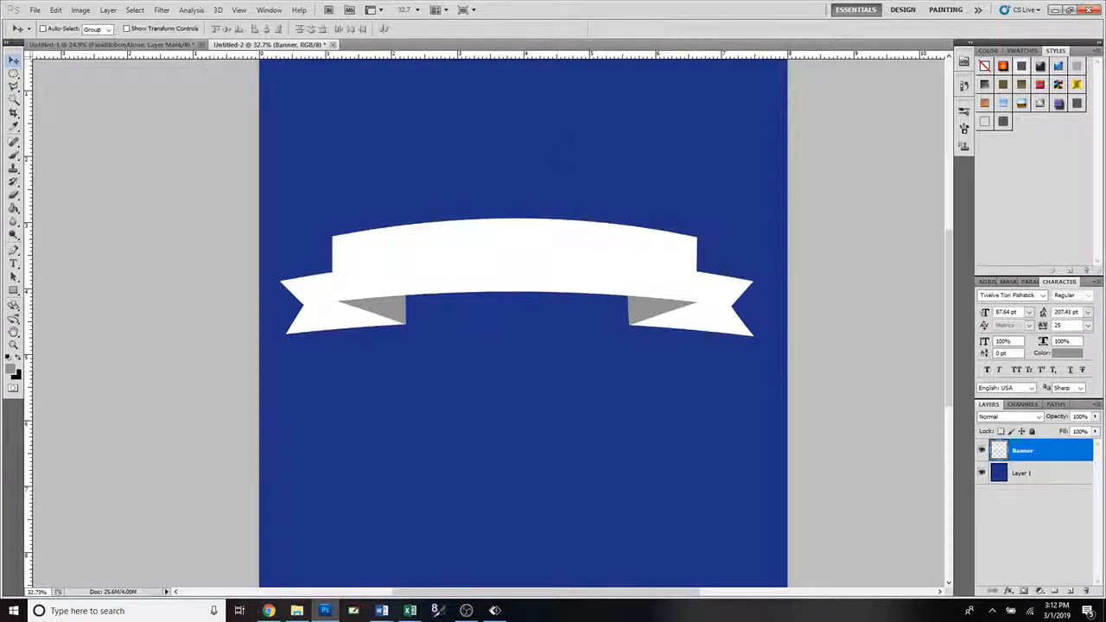
click(55, 10)
mouse_move(86, 235)
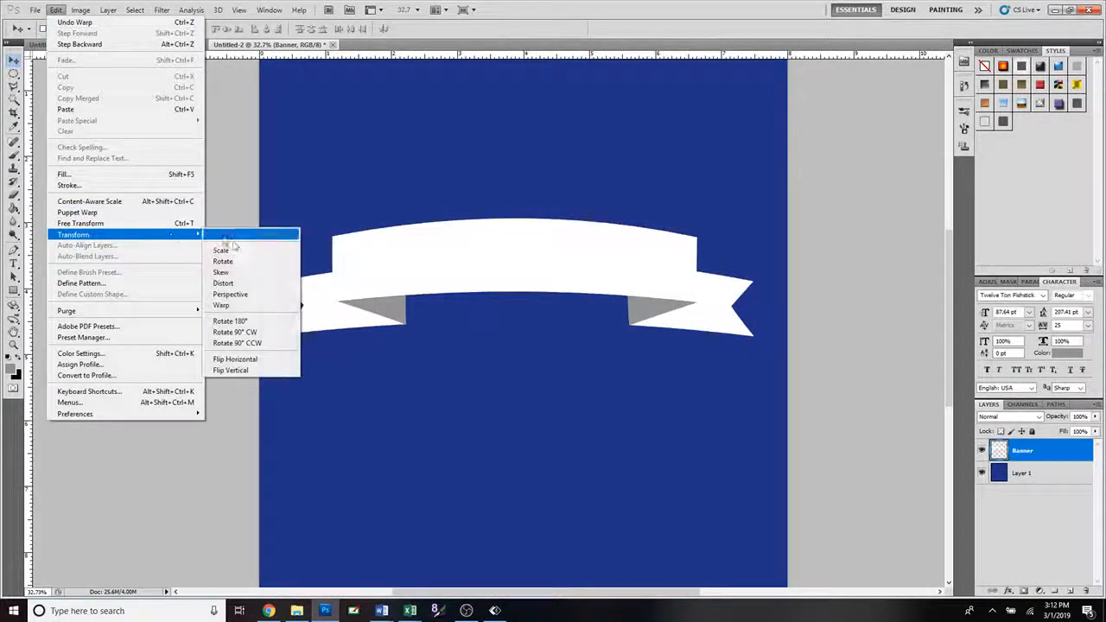
click(223, 306)
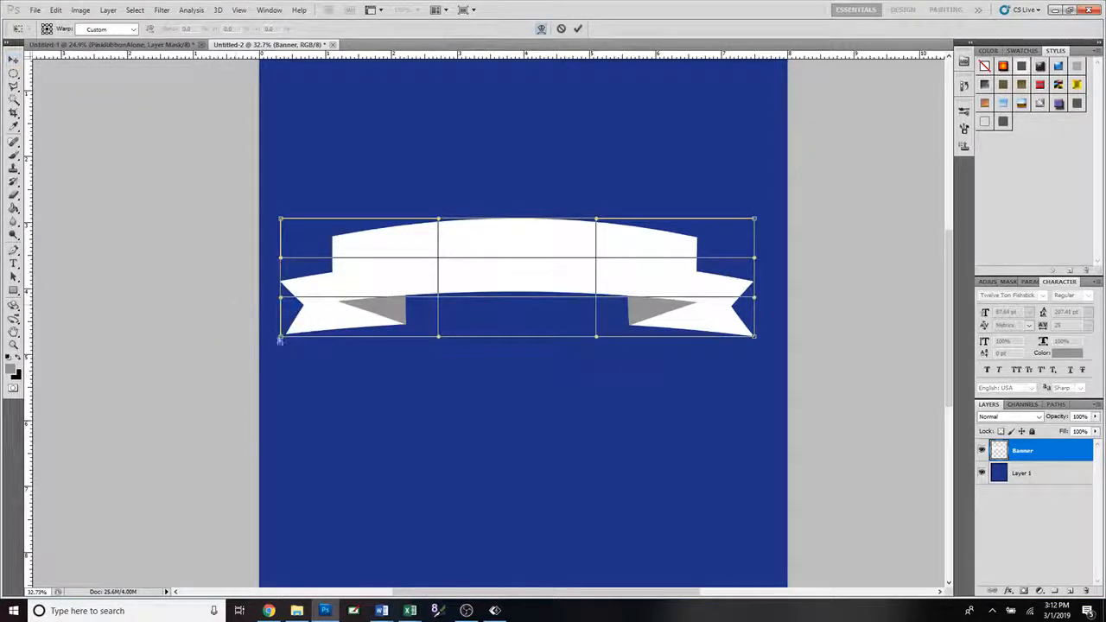
drag(280, 339, 281, 346)
drag(281, 298, 281, 312)
drag(281, 258, 281, 273)
drag(280, 219, 281, 236)
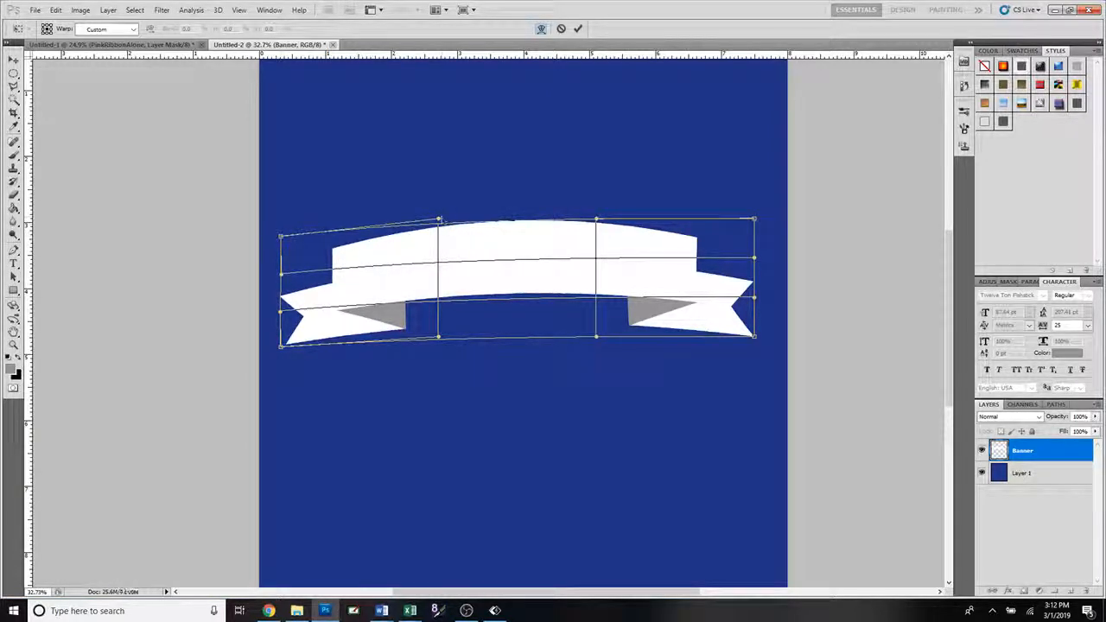
drag(442, 218, 442, 214)
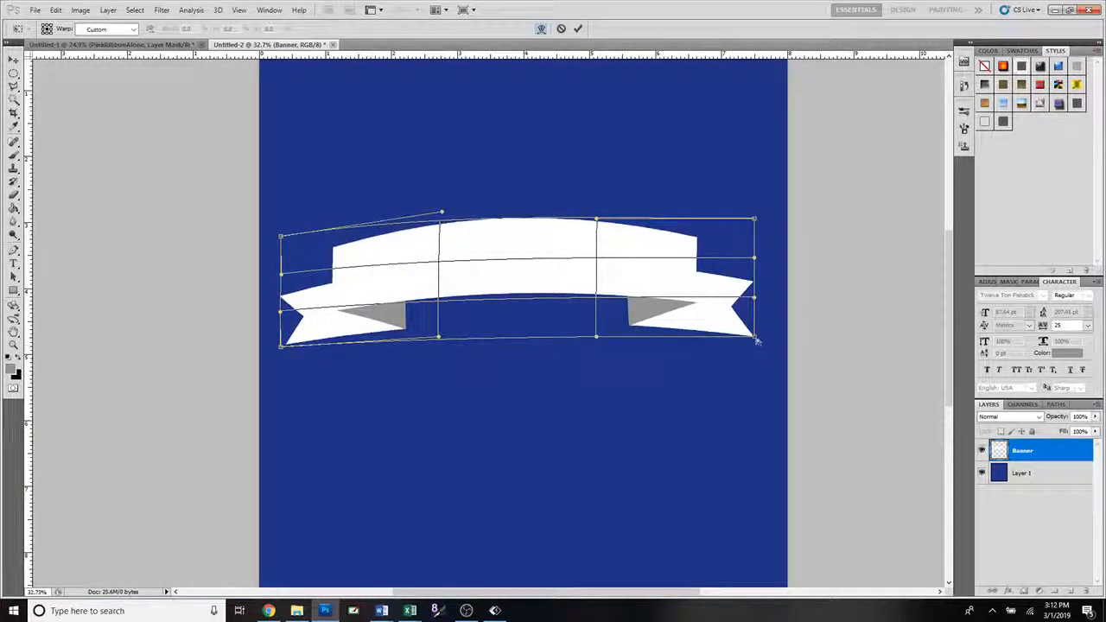
- Lower the warp grid's right corners and side handles to match the left, raise the top edge's right inner handle, and apply the warp
drag(755, 336, 757, 348)
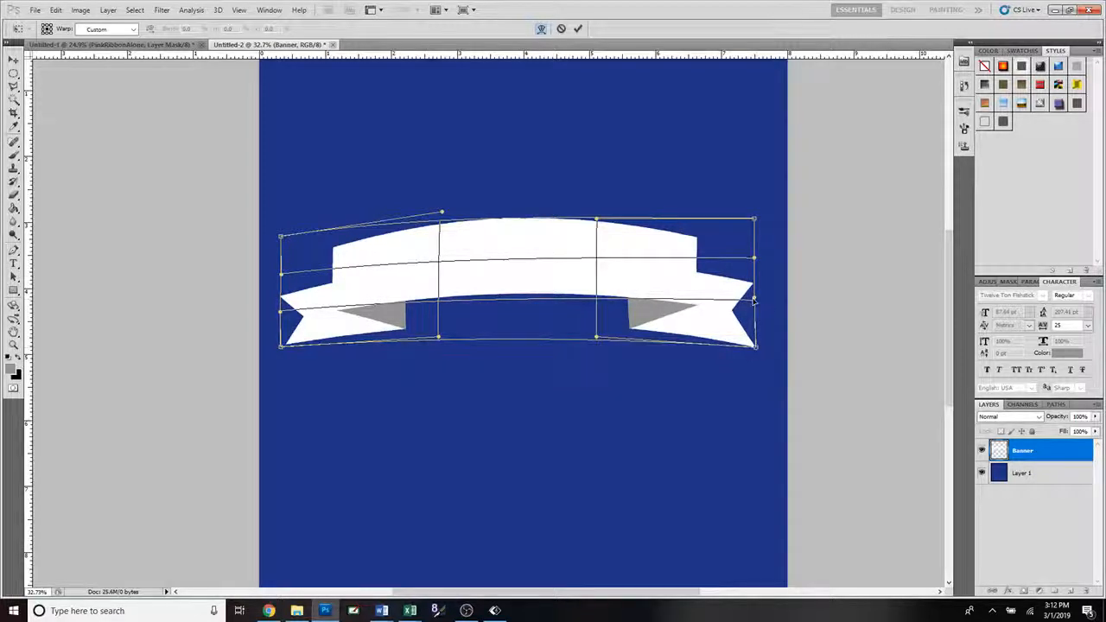
drag(754, 298, 753, 312)
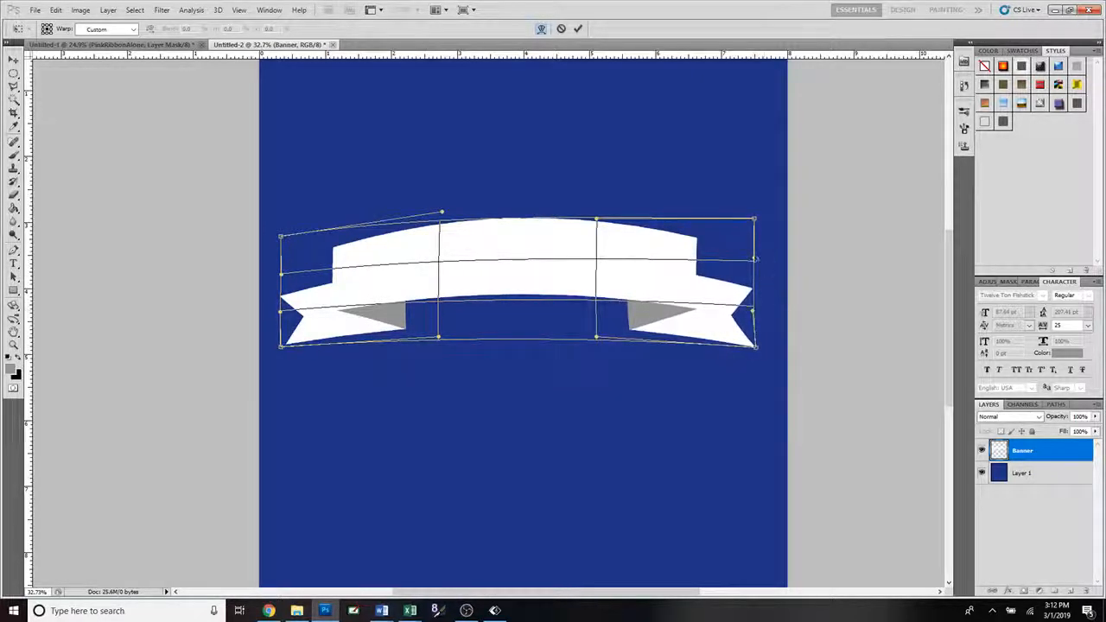
drag(754, 259, 755, 273)
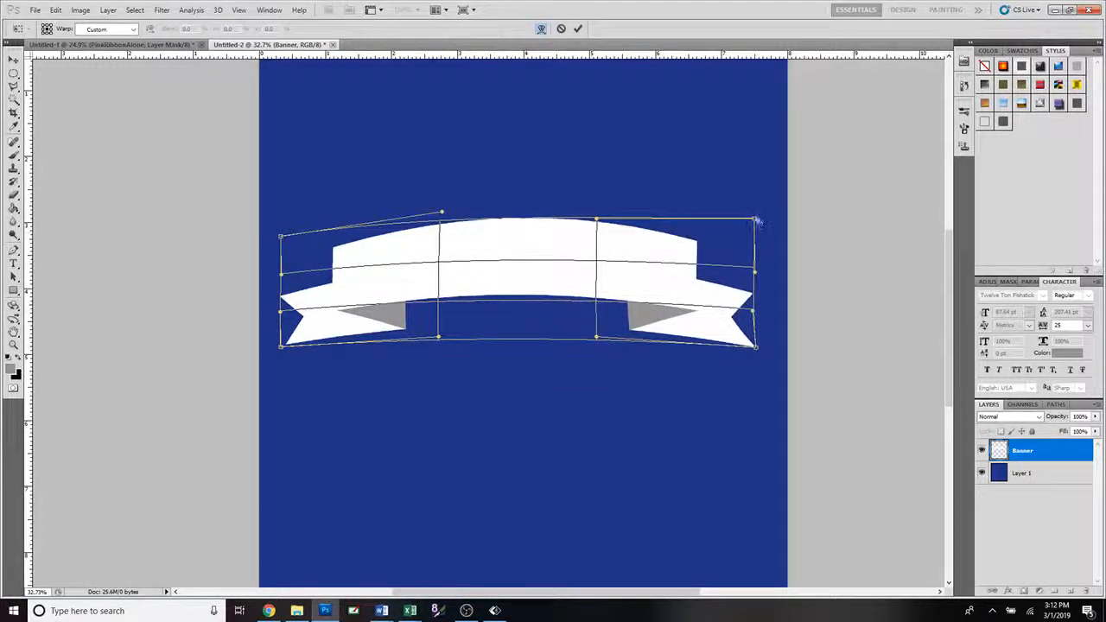
drag(755, 219, 756, 230)
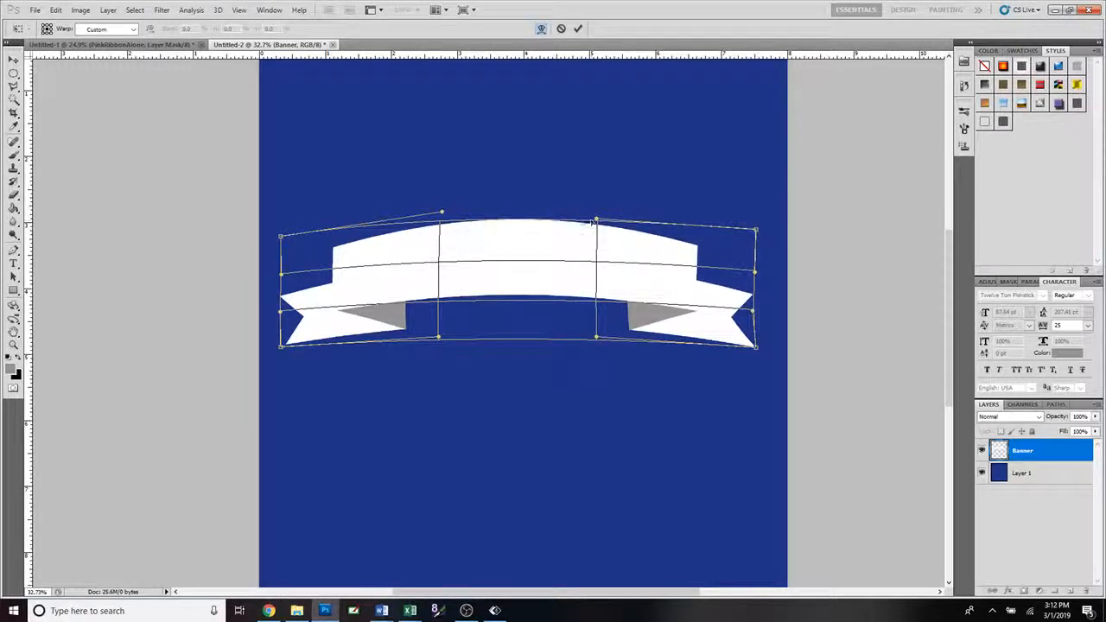
drag(596, 219, 597, 216)
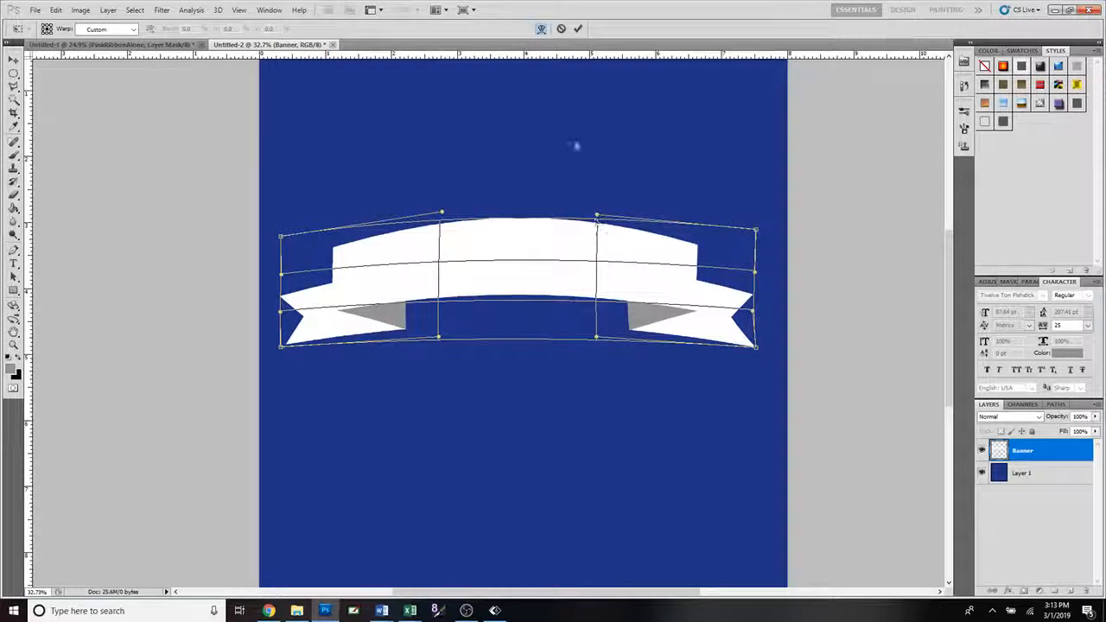
click(579, 30)
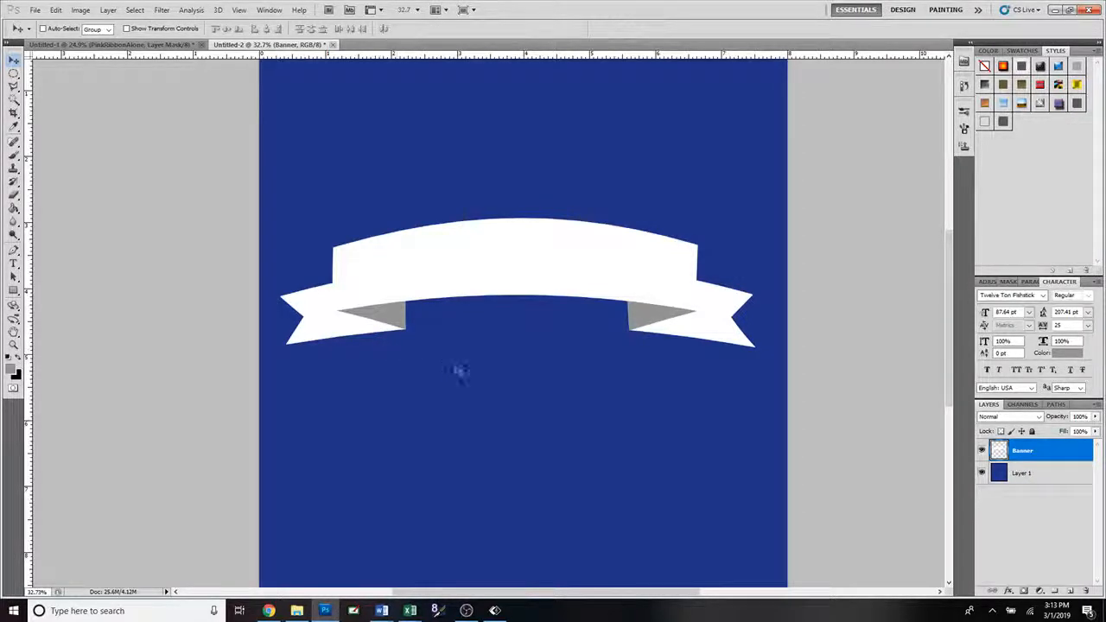
- Try a thin rectangular marquee selection across the stray tip at the left gray fold's lower corner, and clear the selection
scroll(481, 378, up, 4)
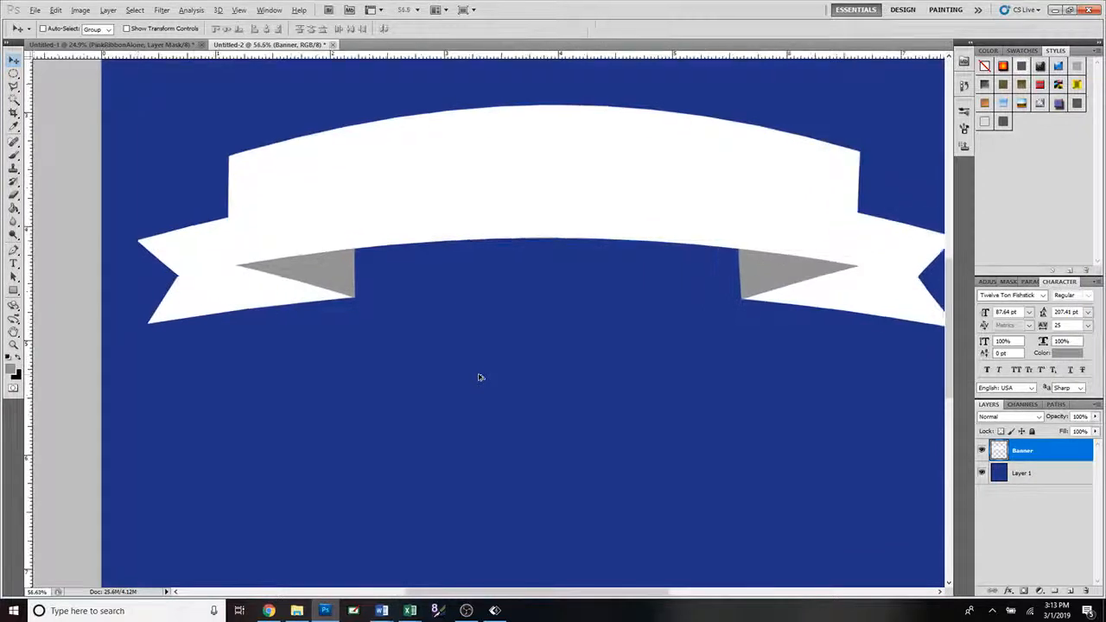
scroll(481, 378, up, 3)
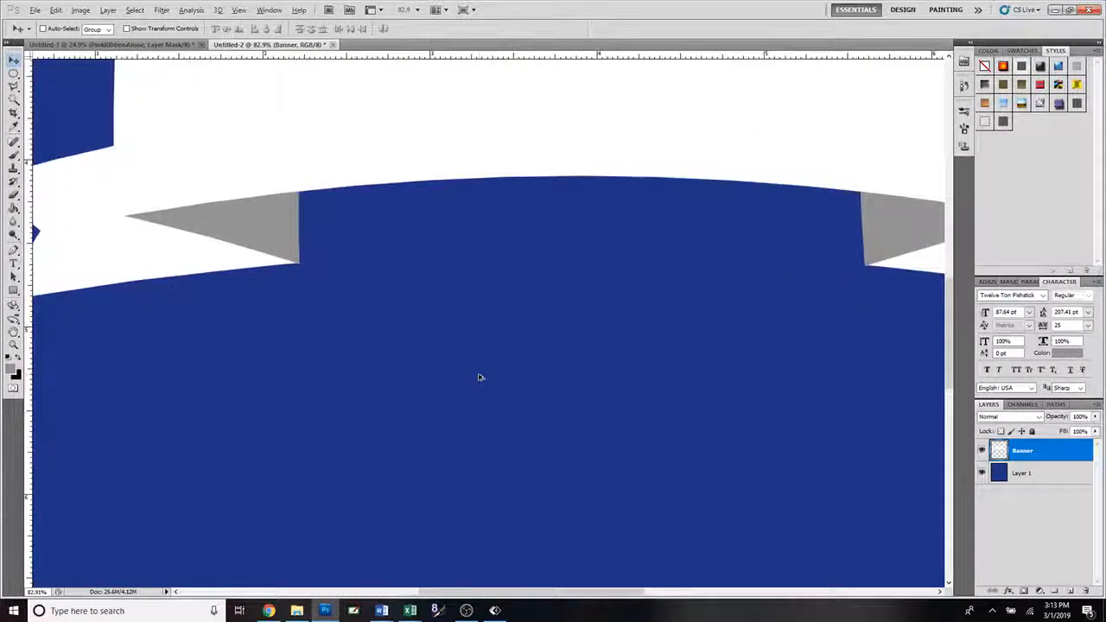
scroll(492, 385, up, 4)
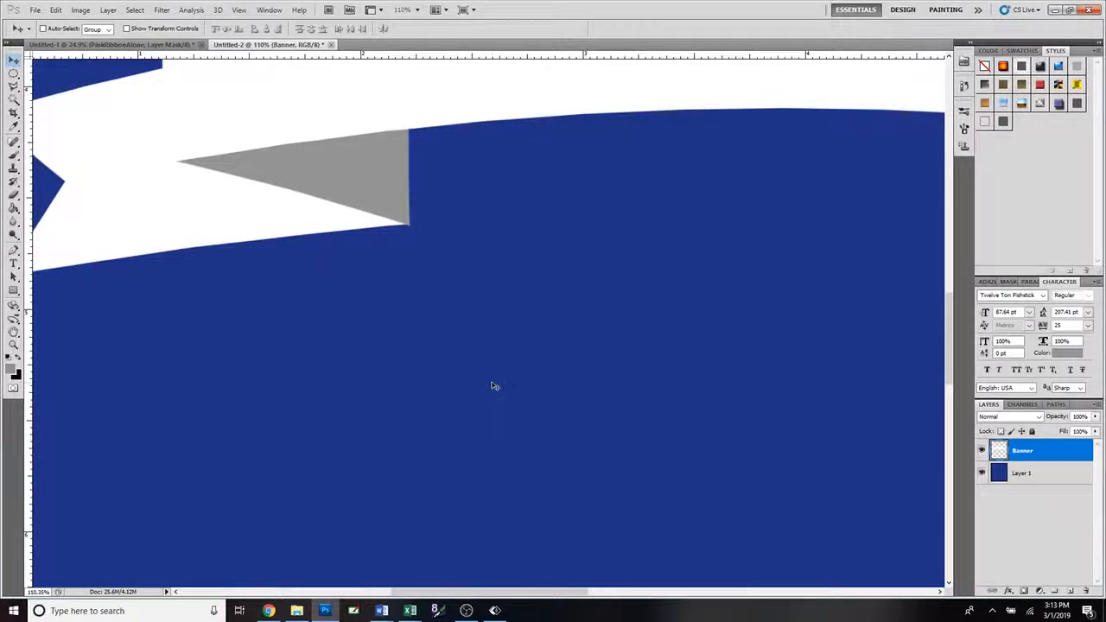
scroll(493, 386, up, 1)
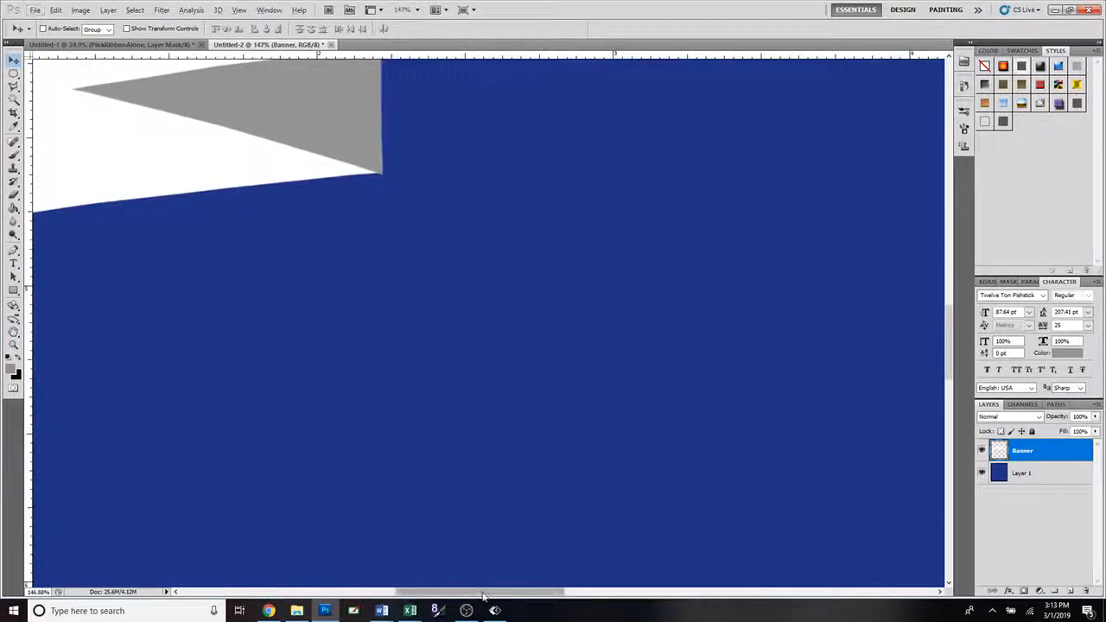
drag(487, 593, 474, 597)
drag(948, 378, 948, 349)
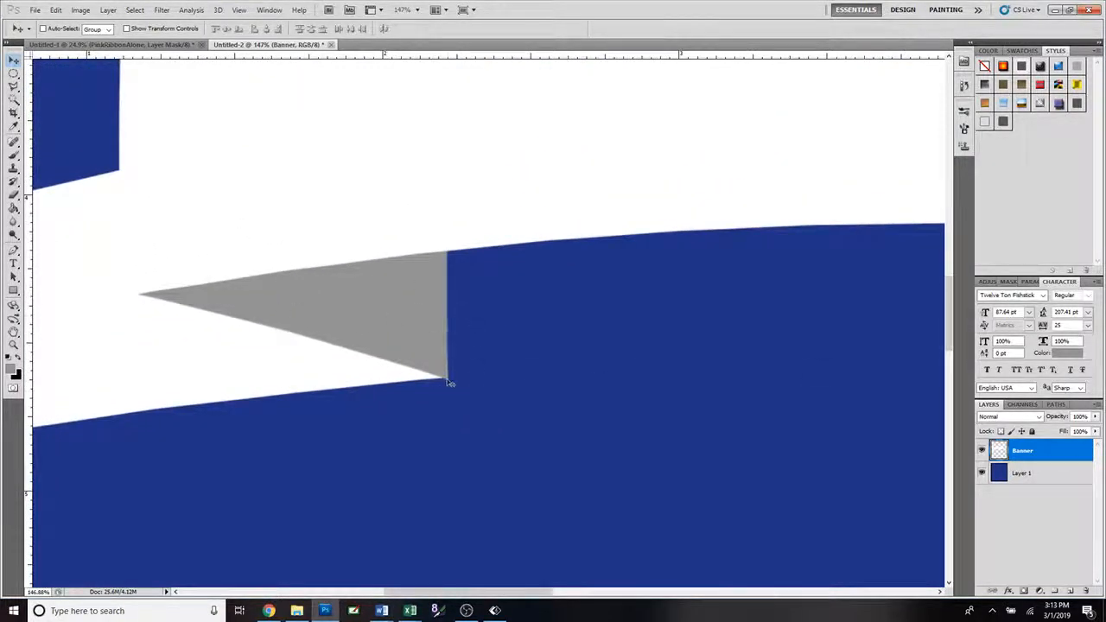
scroll(451, 415, up, 2)
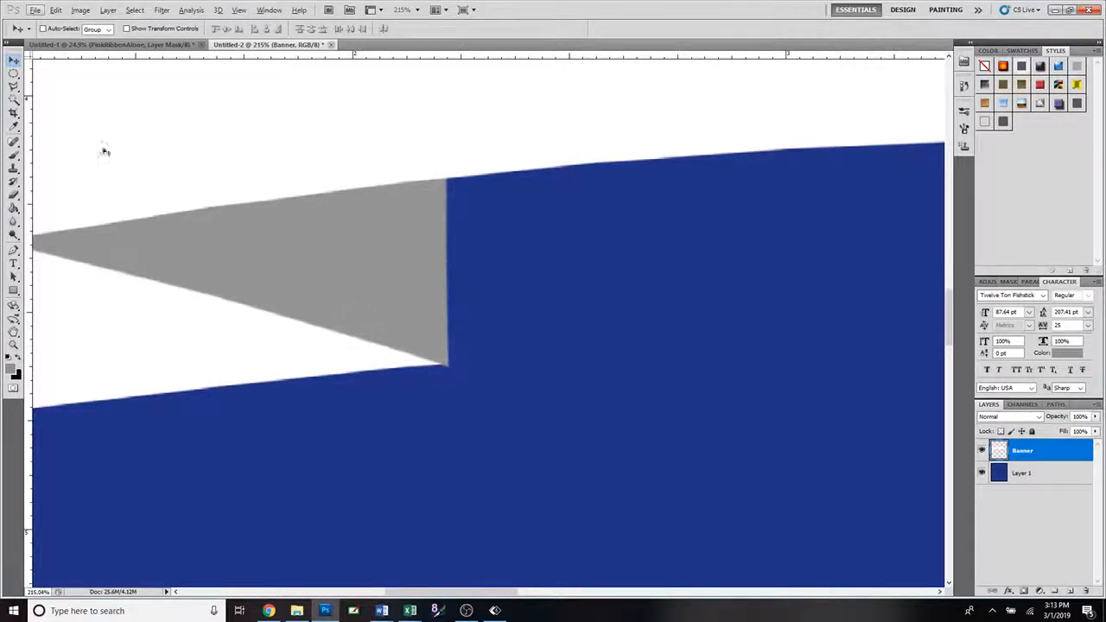
click(14, 76)
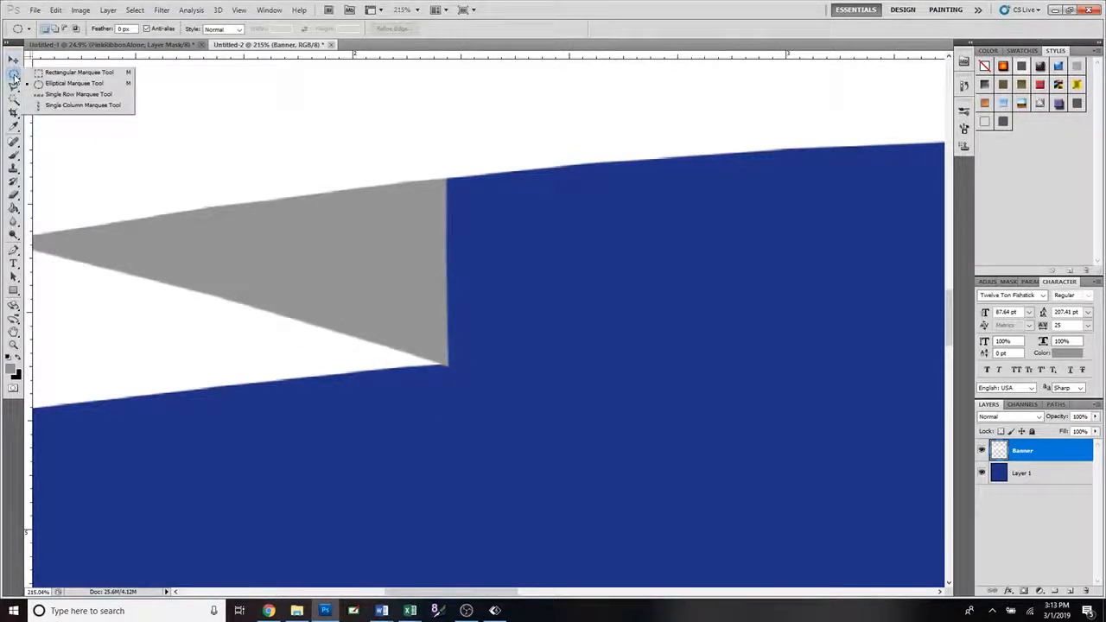
click(67, 76)
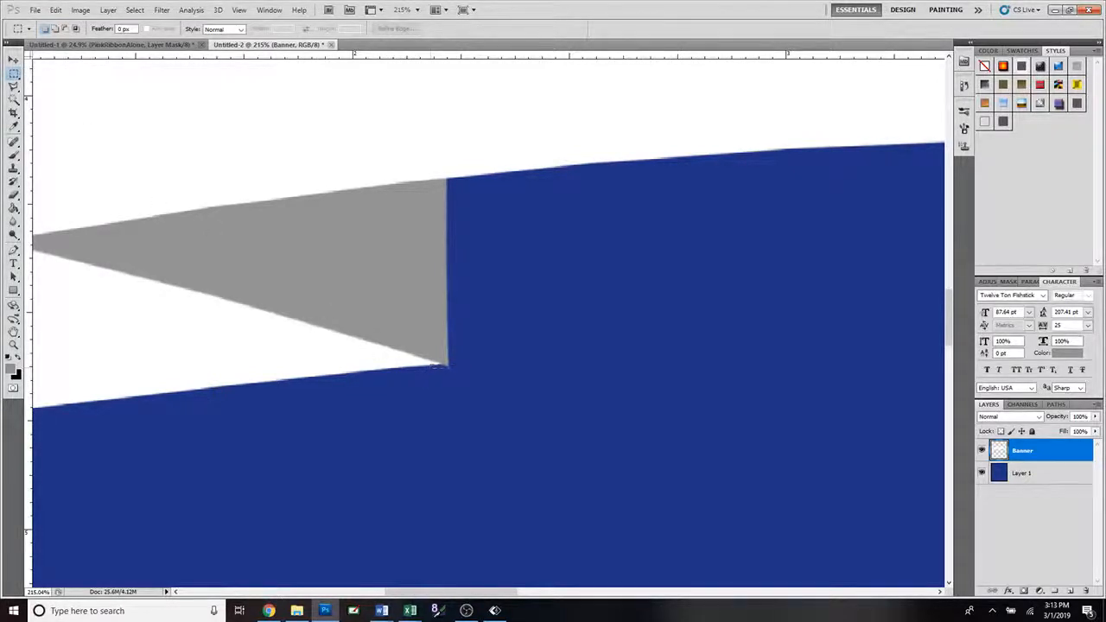
drag(467, 366, 475, 371)
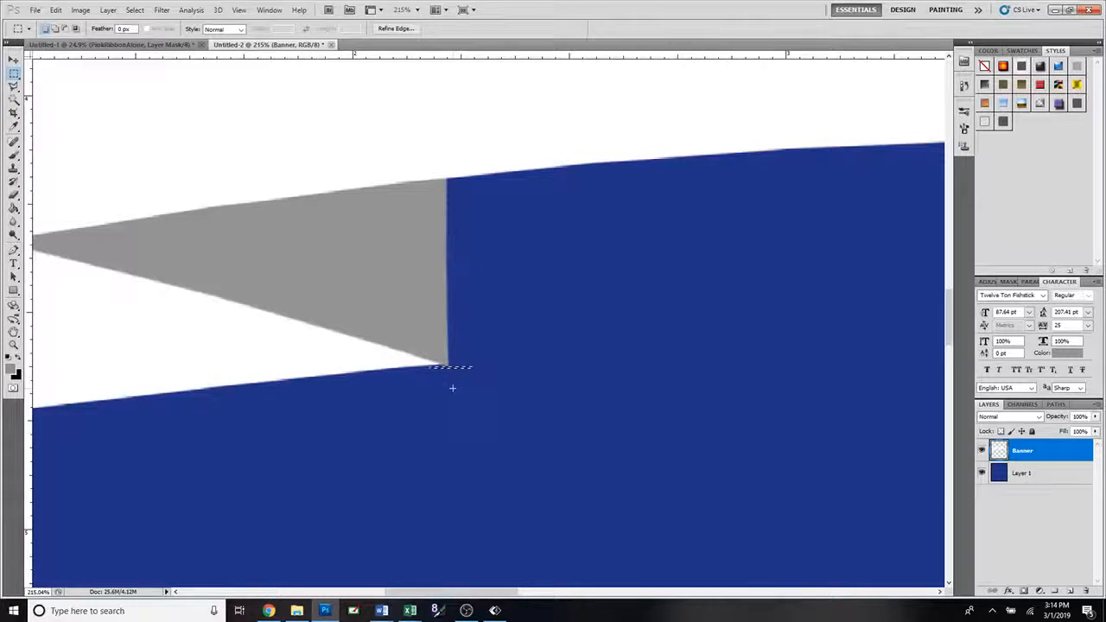
right_click(1083, 453)
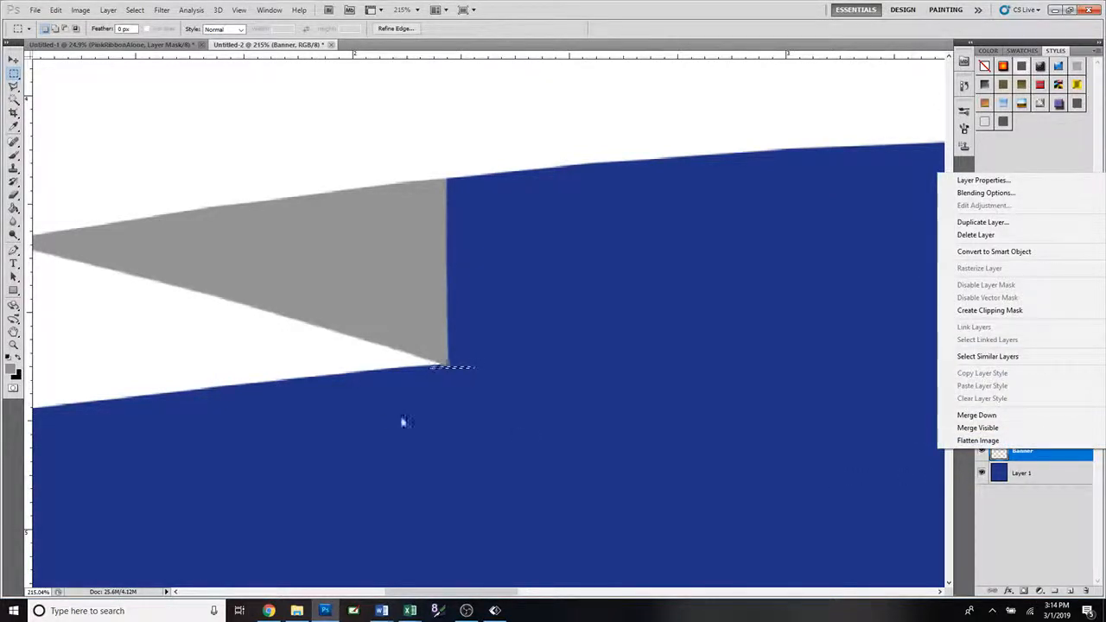
click(14, 61)
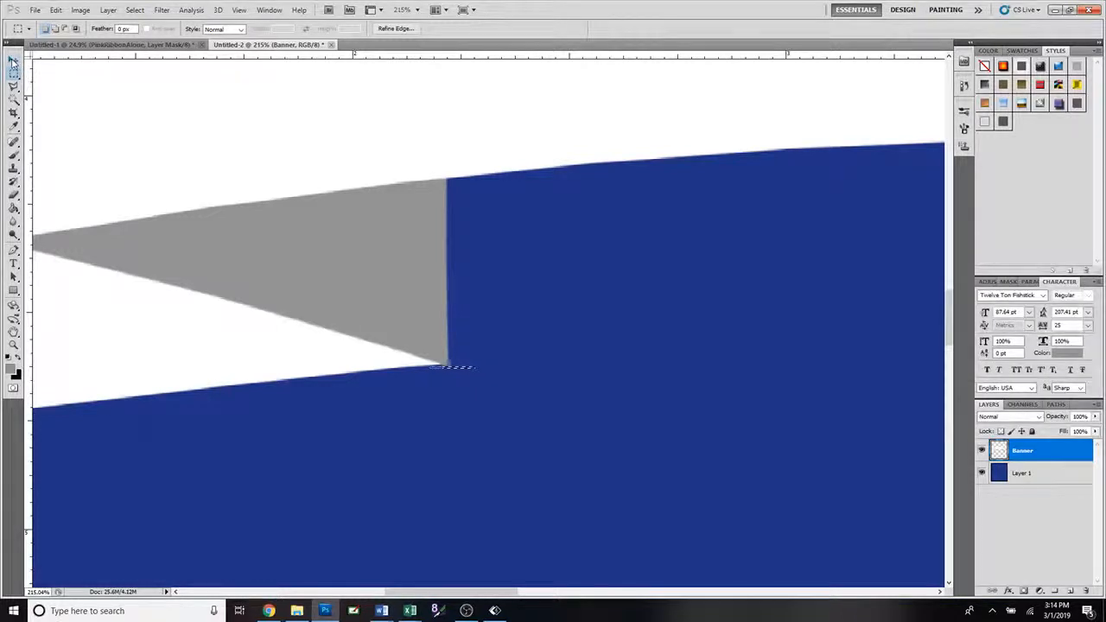
key(ctrl+d)
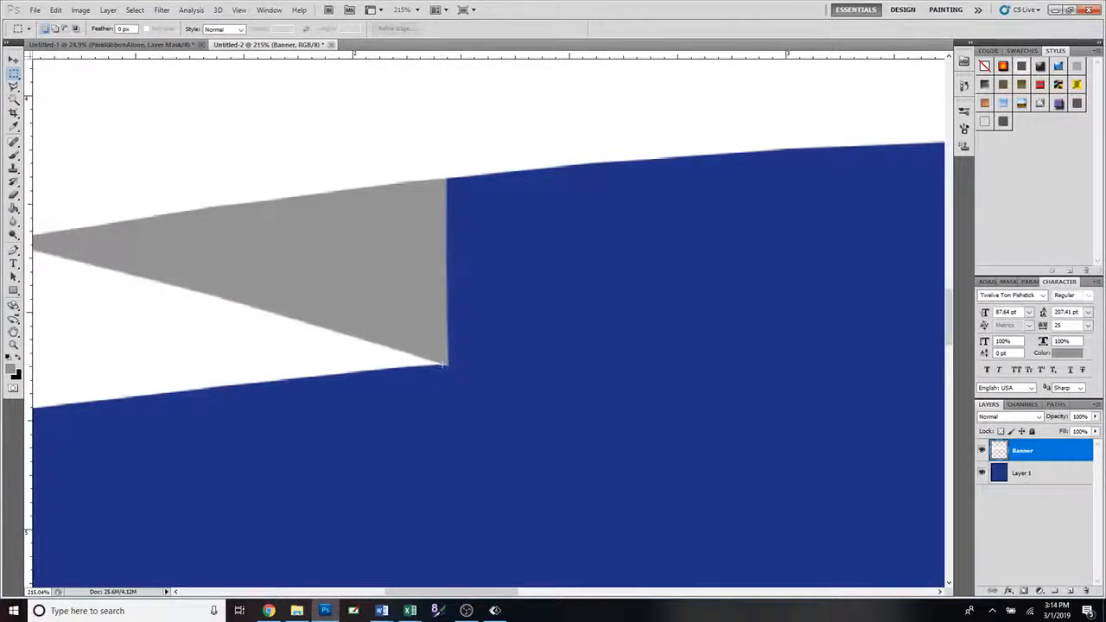
- Trim the stray gray tip at the left fold's lower corner by deleting a small rectangular selection over it, and deselect
drag(442, 364, 518, 388)
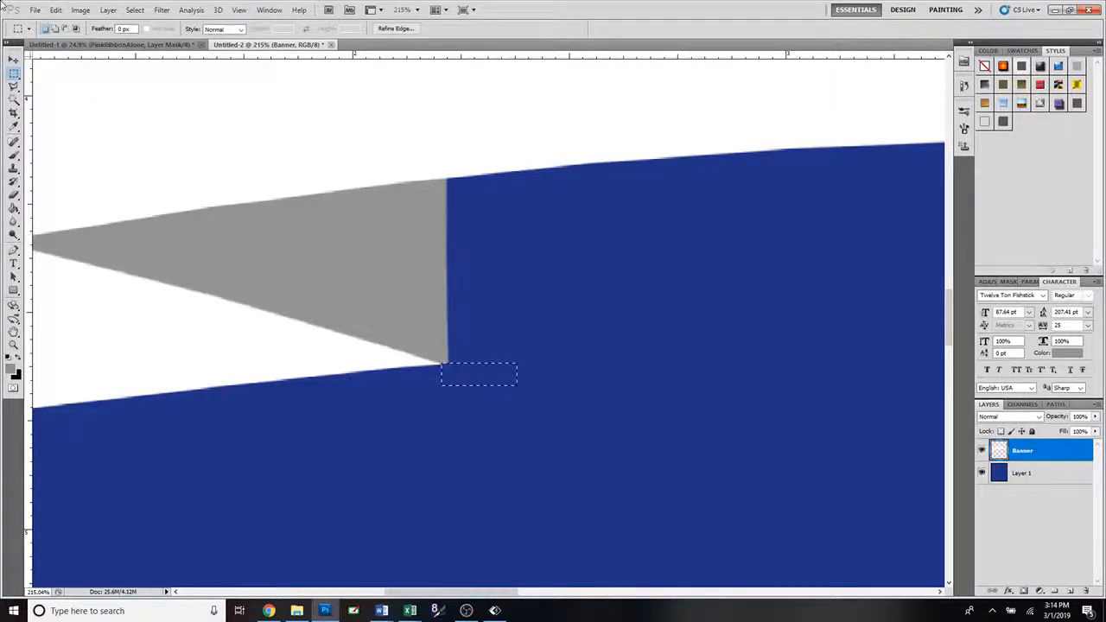
key(v)
key(ctrl+d)
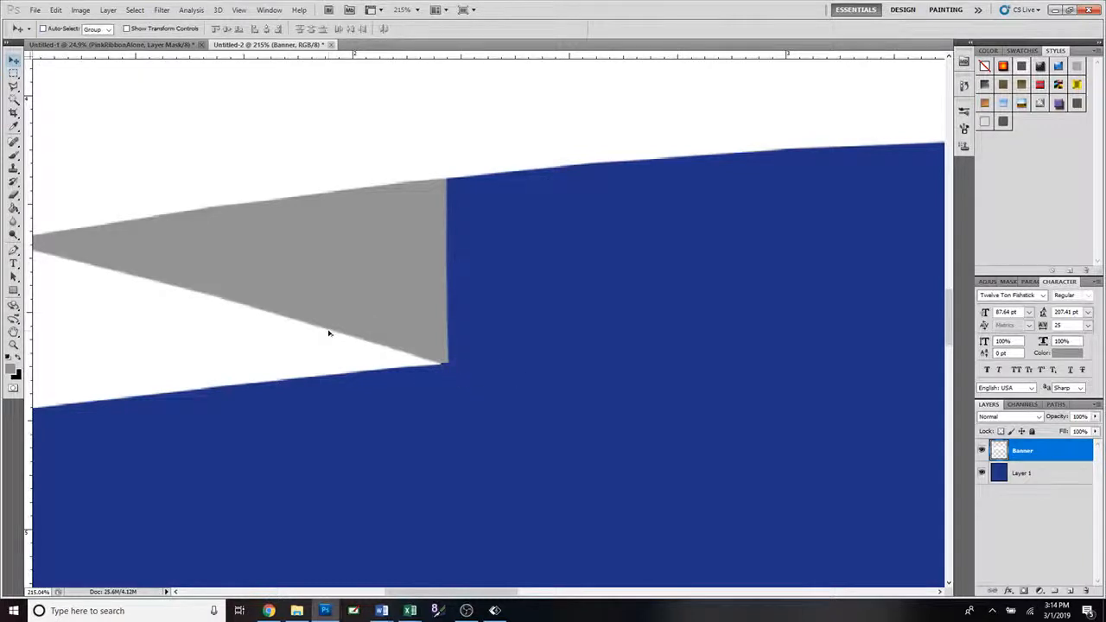
- Undo the trimming of the left fold's tip together with its marquee selections
key(ctrl+z)
key(ctrl+alt+z)
key(ctrl+alt+z)
key(ctrl+alt+z)
scroll(570, 393, down, 2)
scroll(570, 393, down, 4)
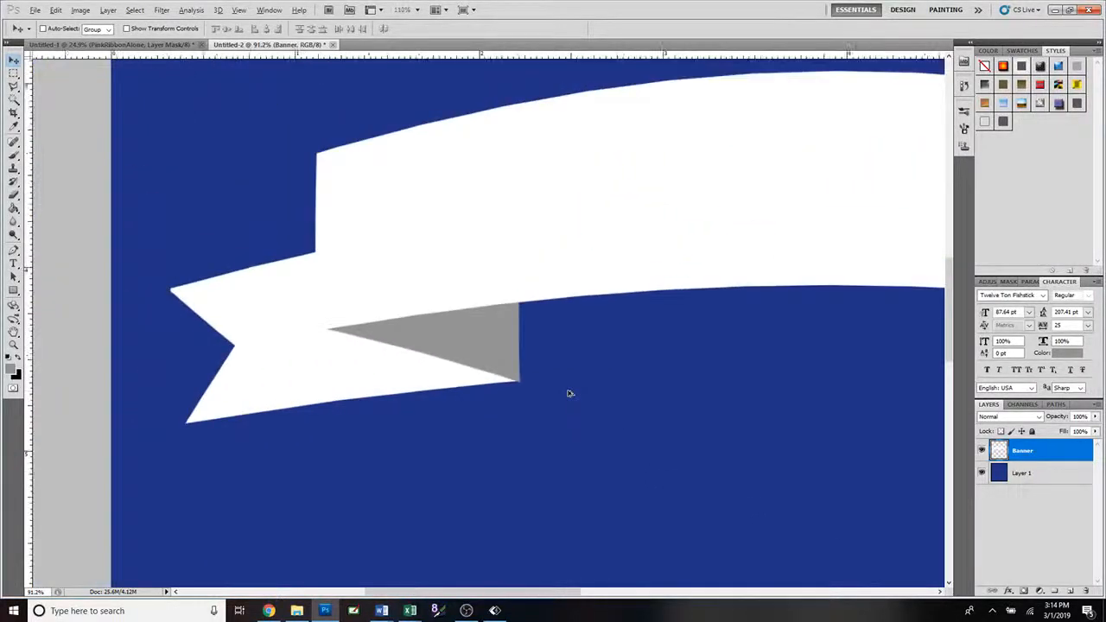
scroll(569, 393, down, 3)
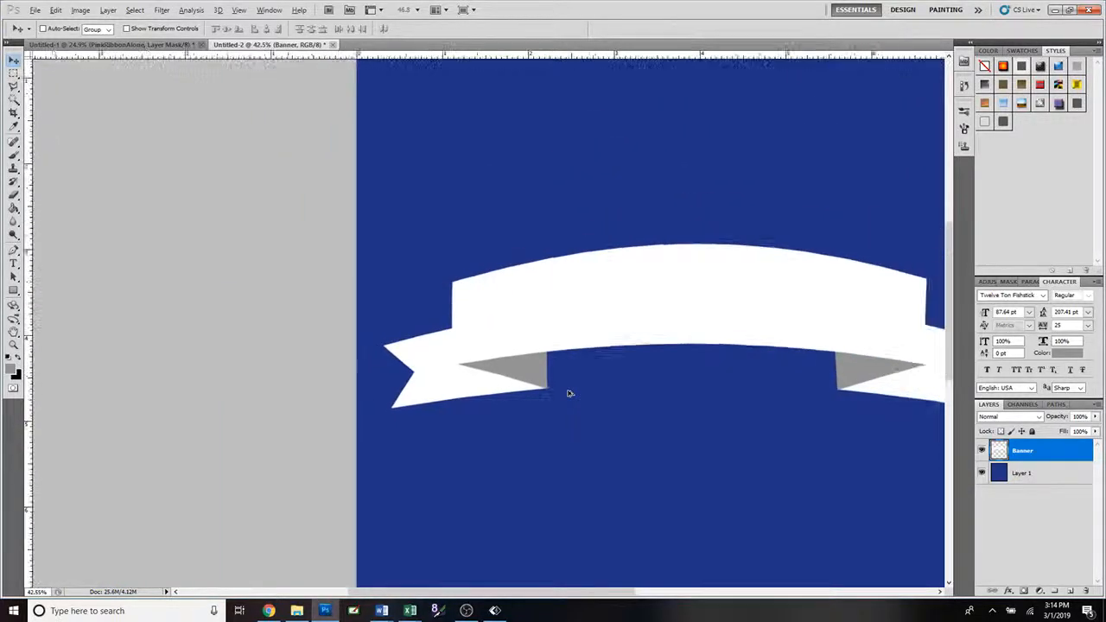
scroll(570, 393, down, 3)
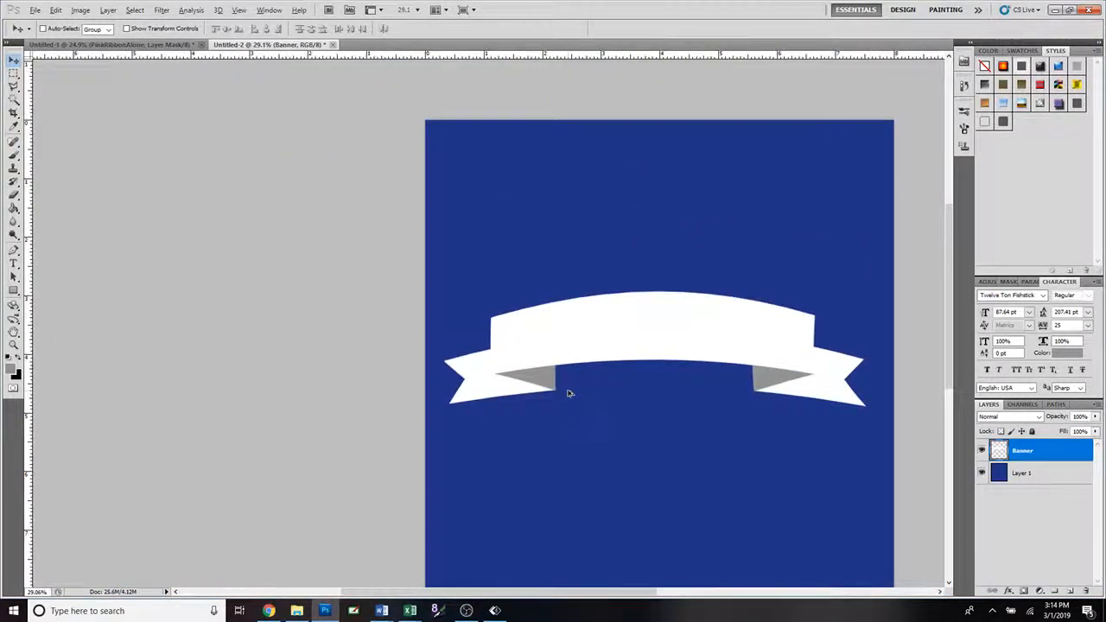
key(alt)
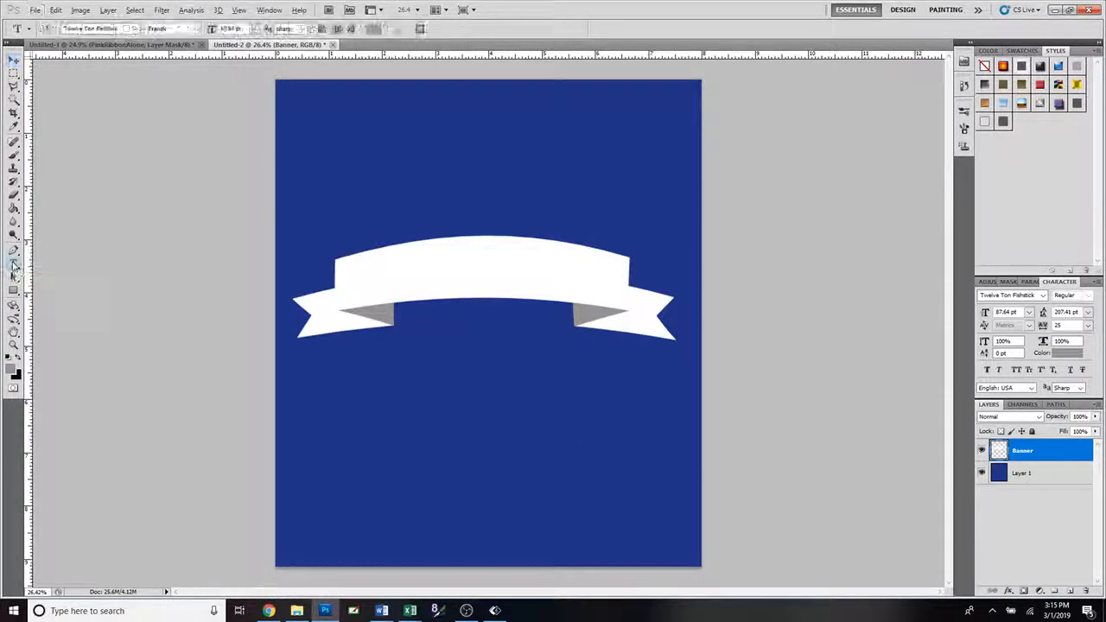
- Add a text layer reading "SURVIVOR" over the middle section of the banner
click(13, 265)
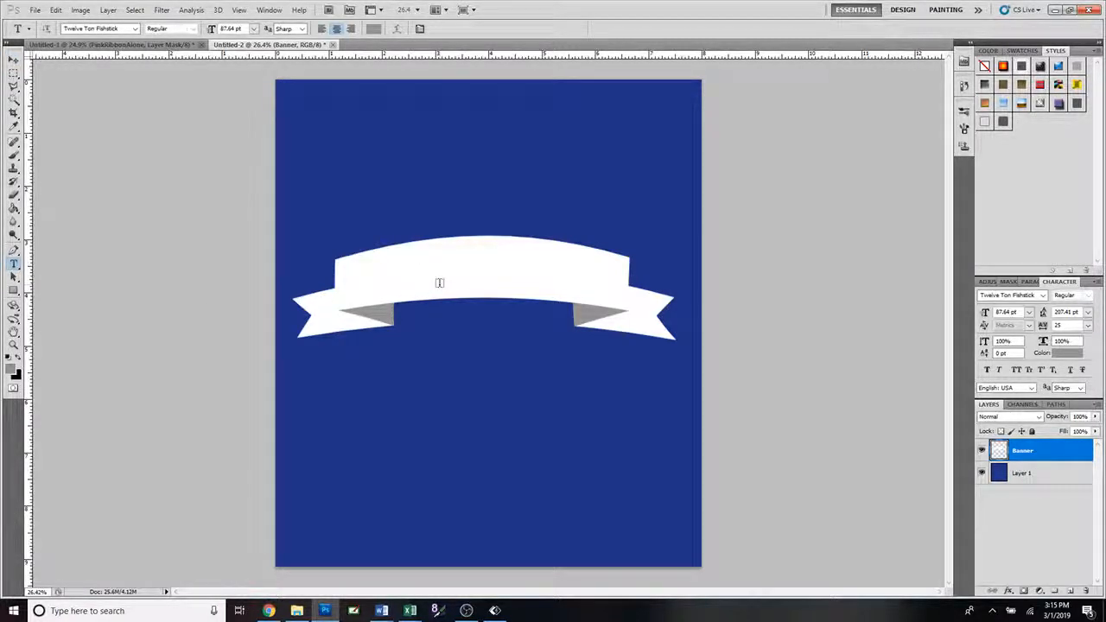
click(439, 283)
text(S)
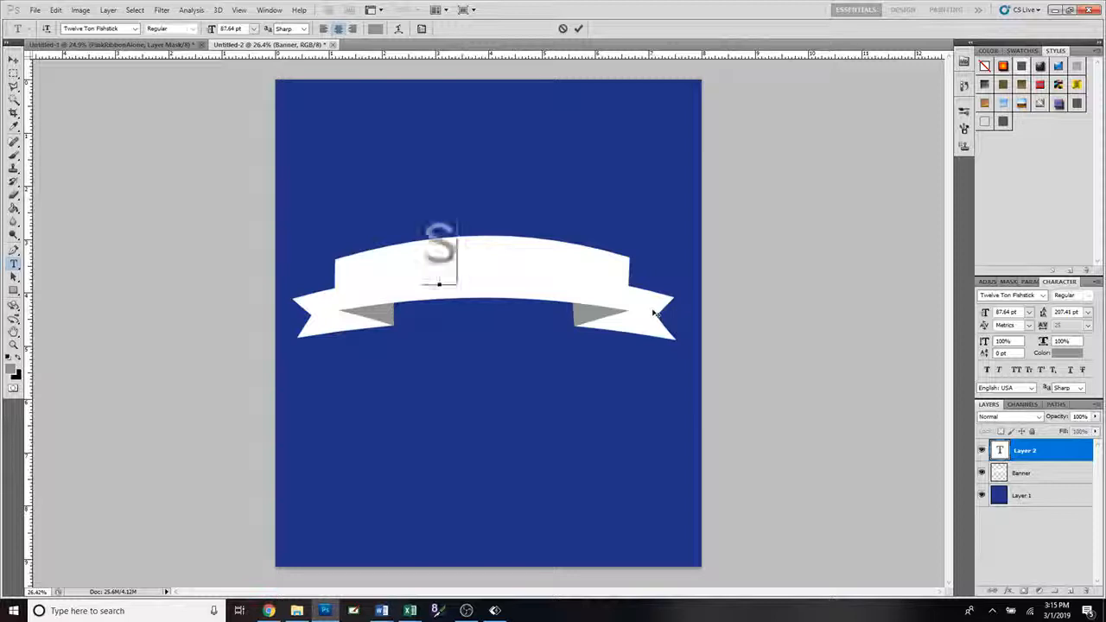
text(URVI)
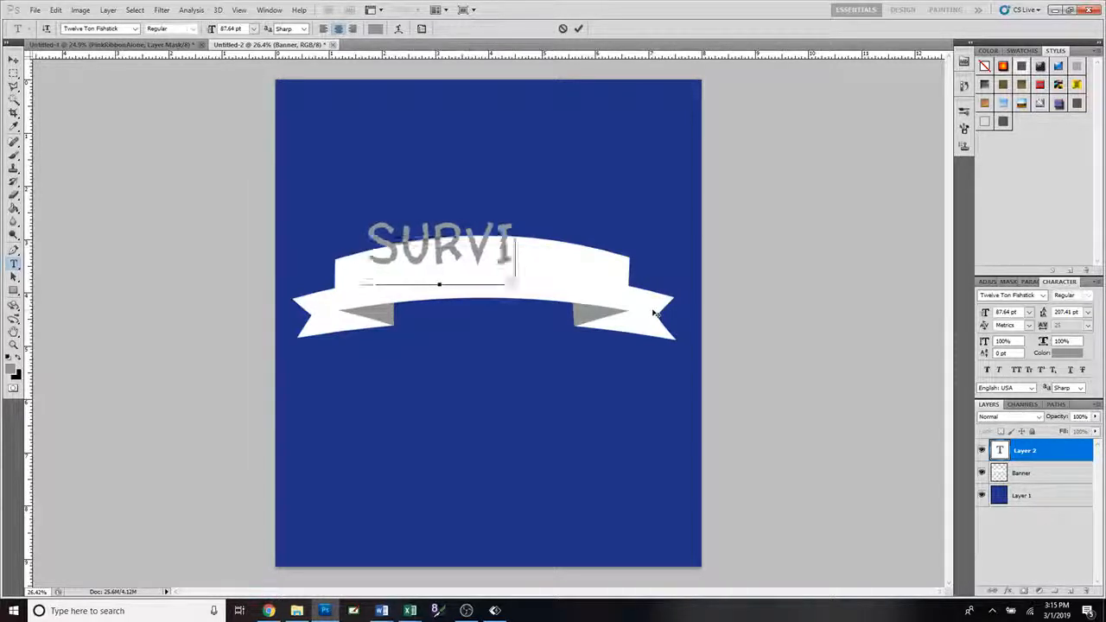
text(VOR)
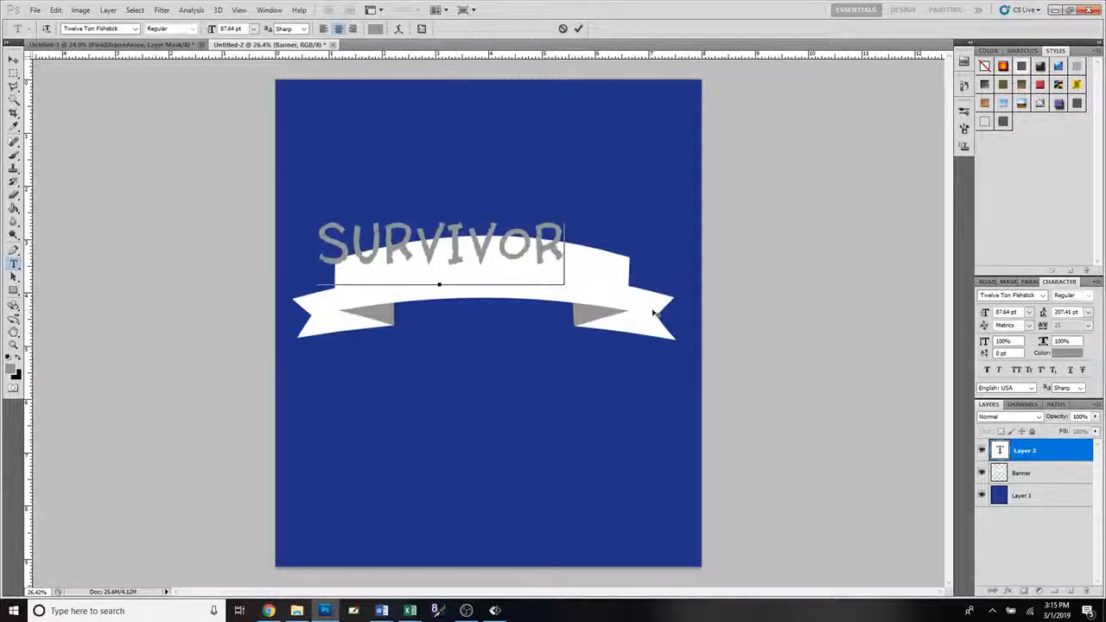
click(579, 29)
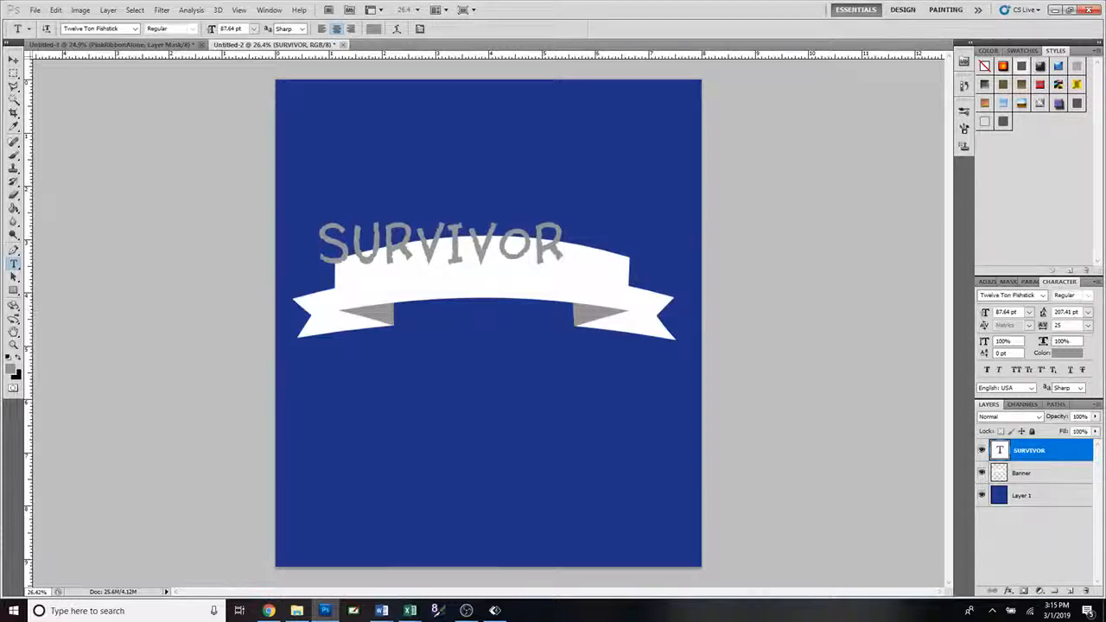
click(13, 59)
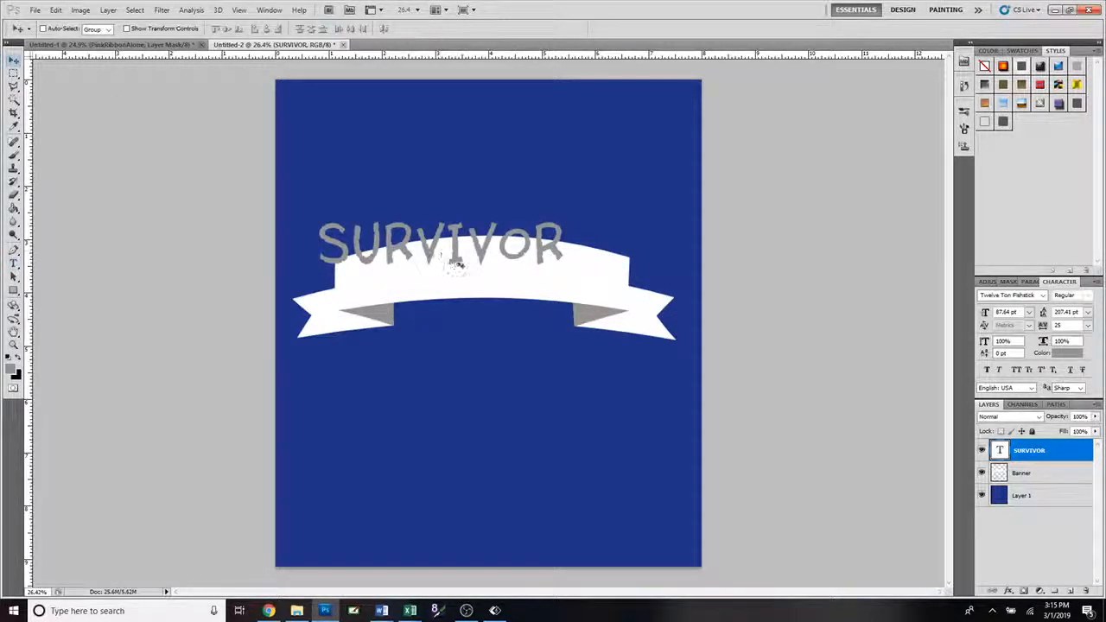
- Center the SURVIVOR text on the banner and warp it with a horizontal Arc bend of about 11% to follow the banner's curve
drag(452, 254, 502, 291)
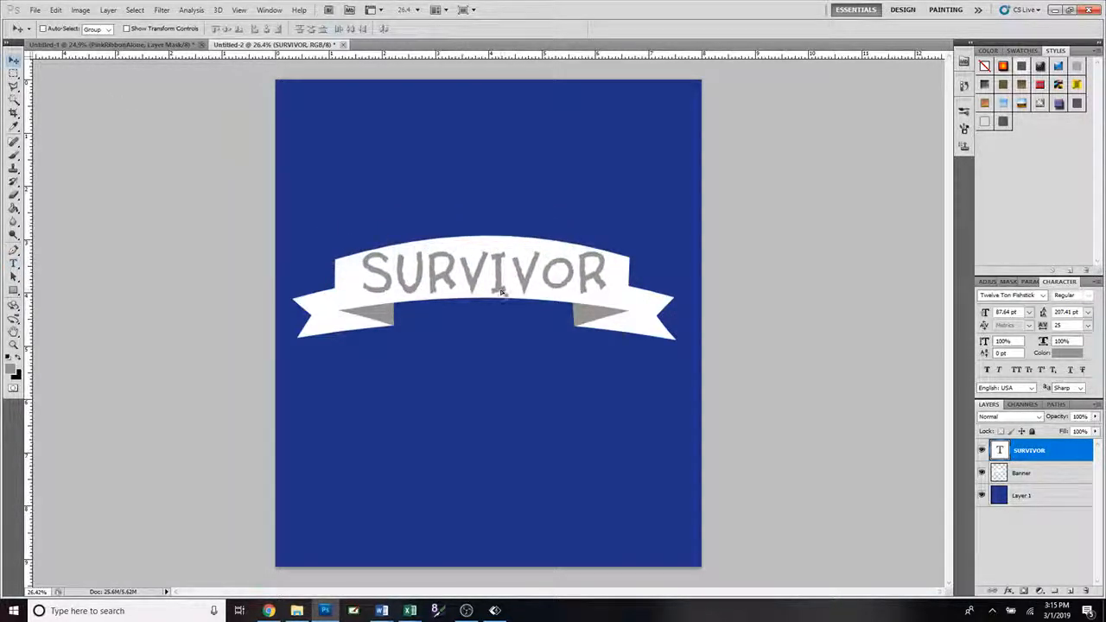
double_click(1001, 451)
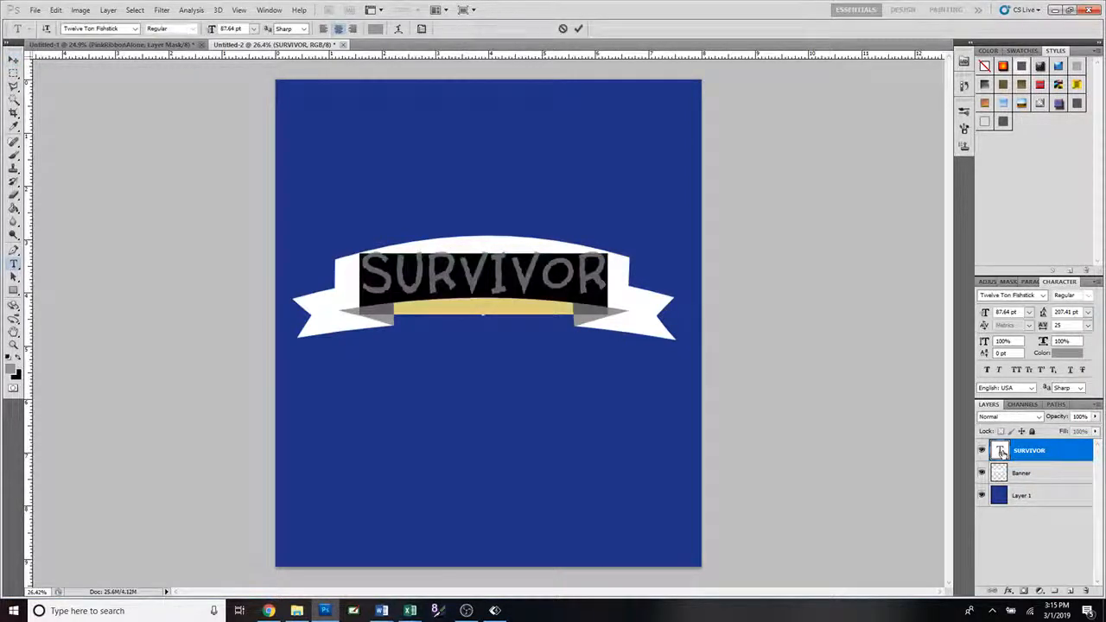
click(398, 29)
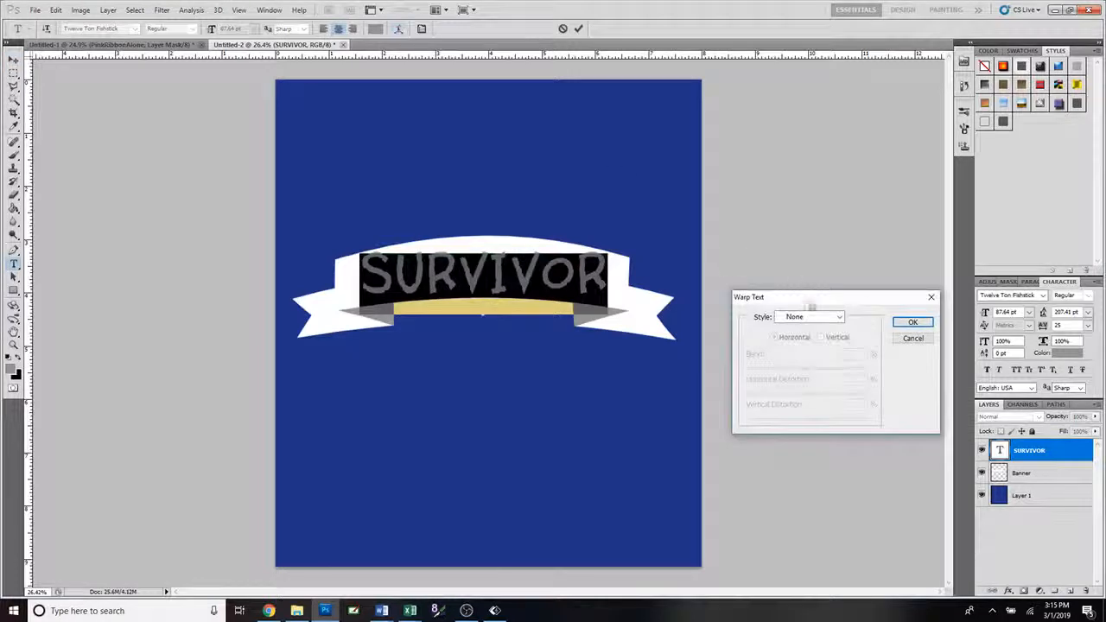
click(832, 326)
click(804, 338)
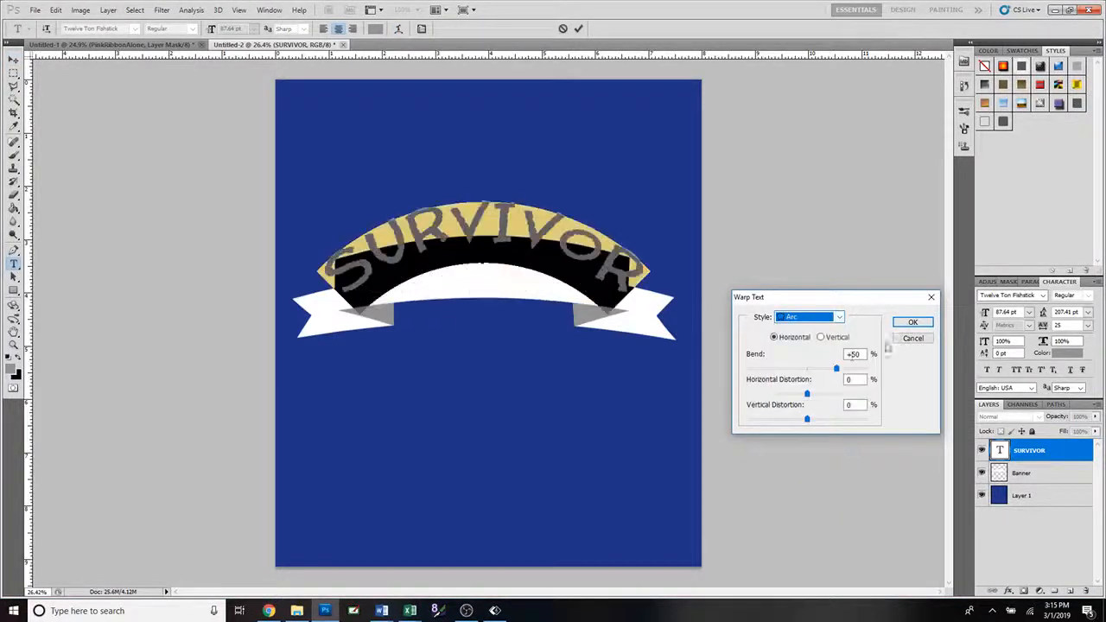
click(815, 370)
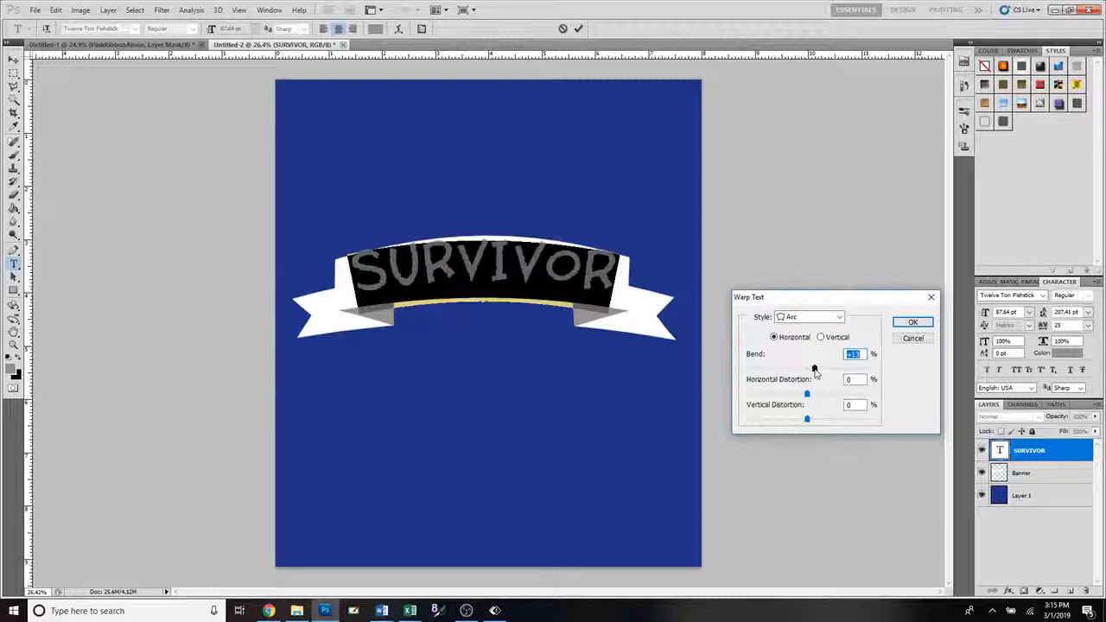
drag(817, 369, 814, 369)
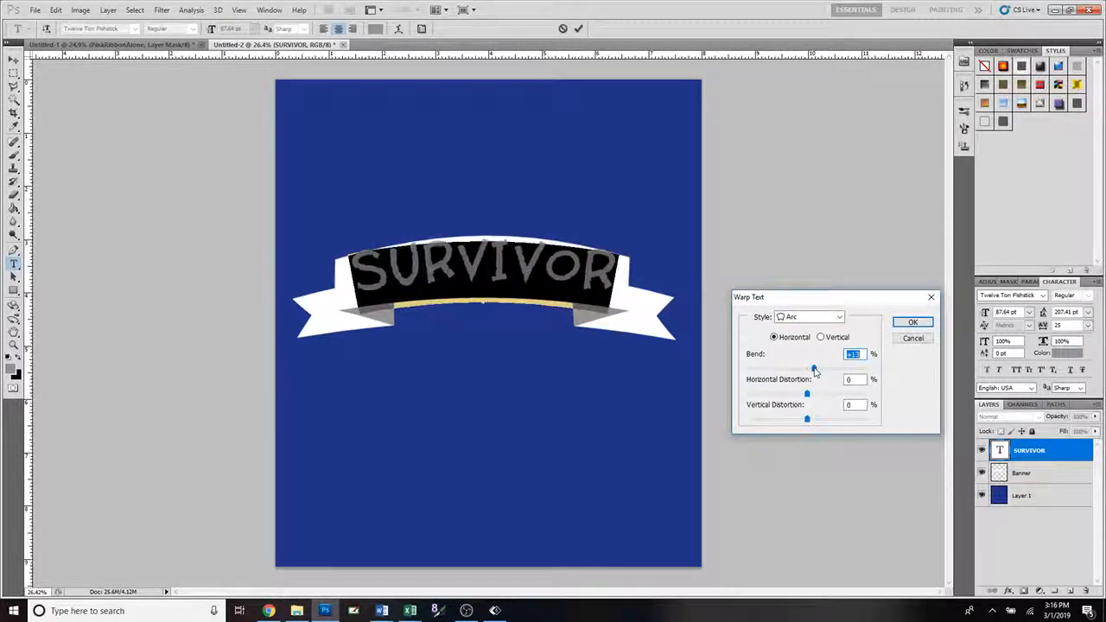
click(912, 322)
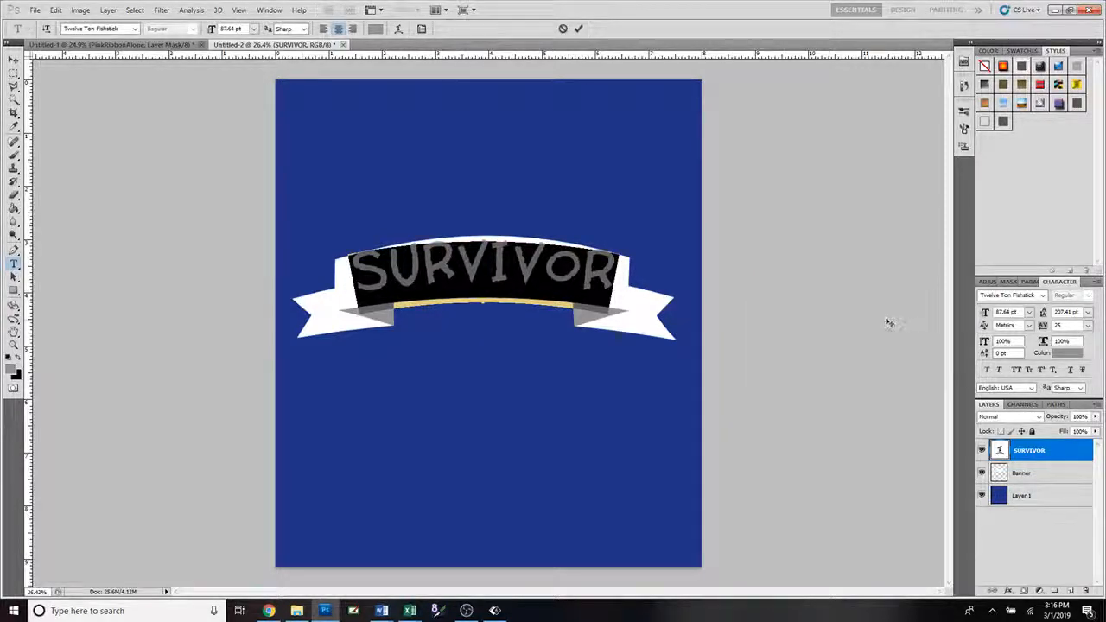
click(578, 28)
key(v)
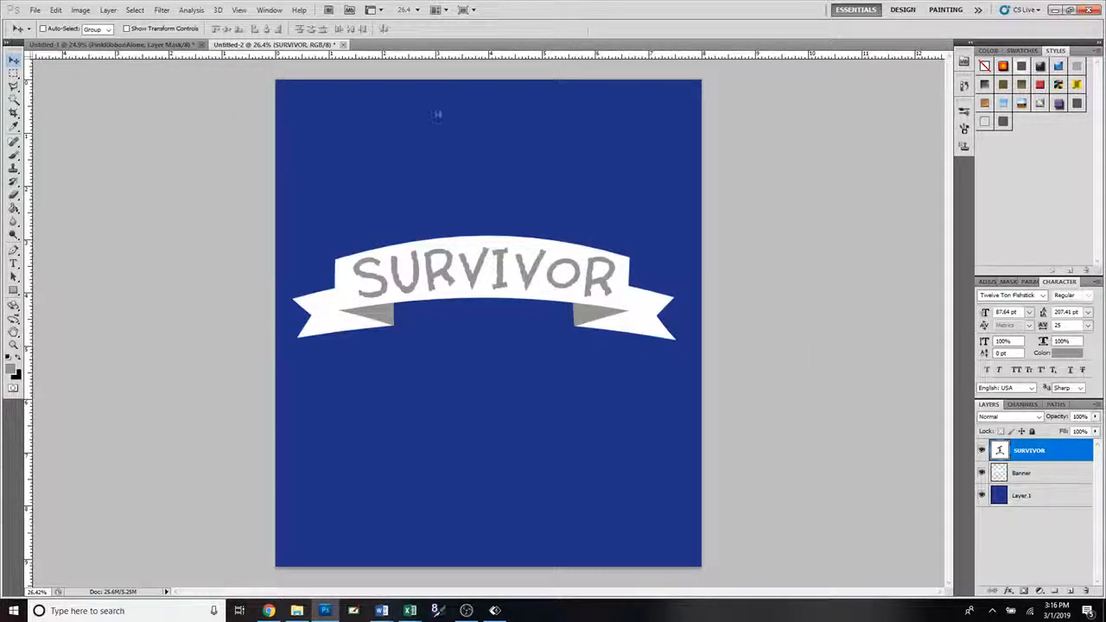
- Place the PinkRibbonAlone PSD file from the Designs folder into the document at its default size and position
click(36, 10)
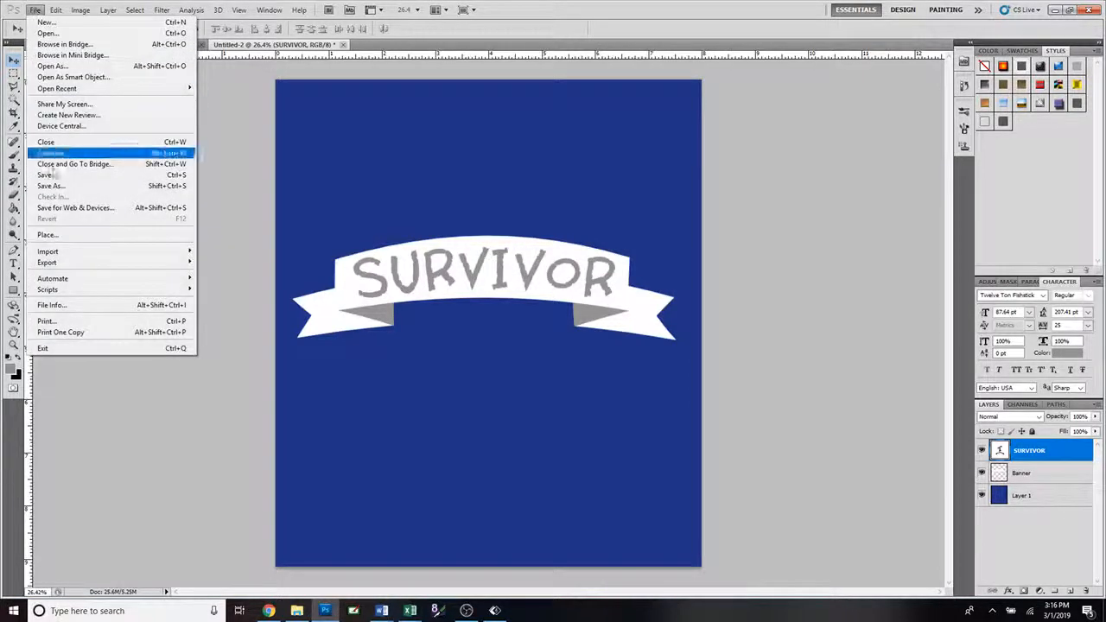
click(47, 235)
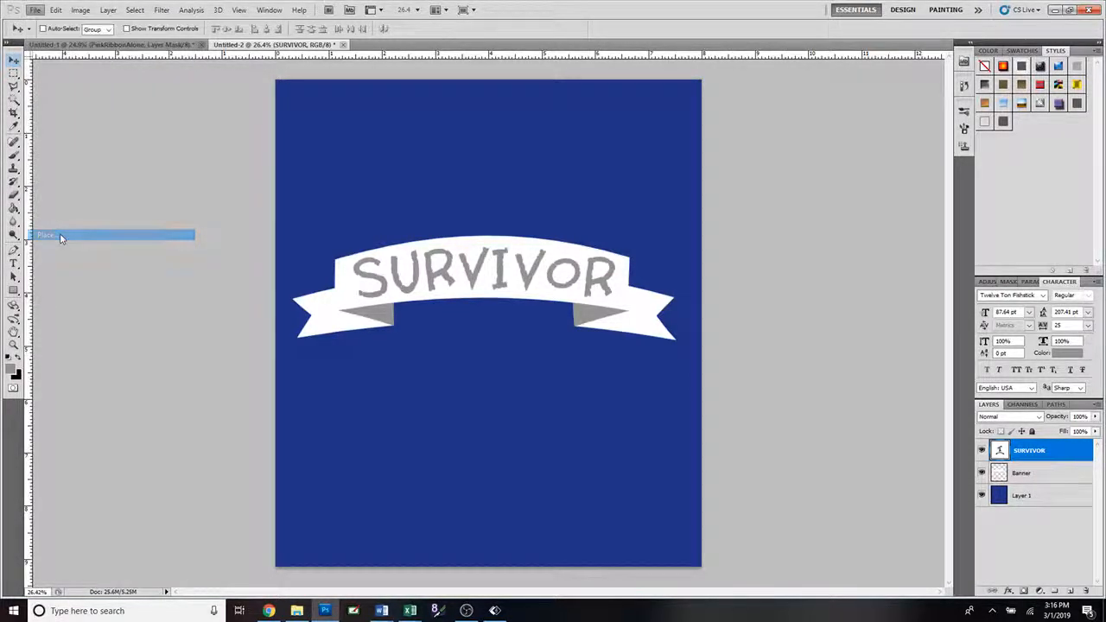
scroll(570, 377, down, 15)
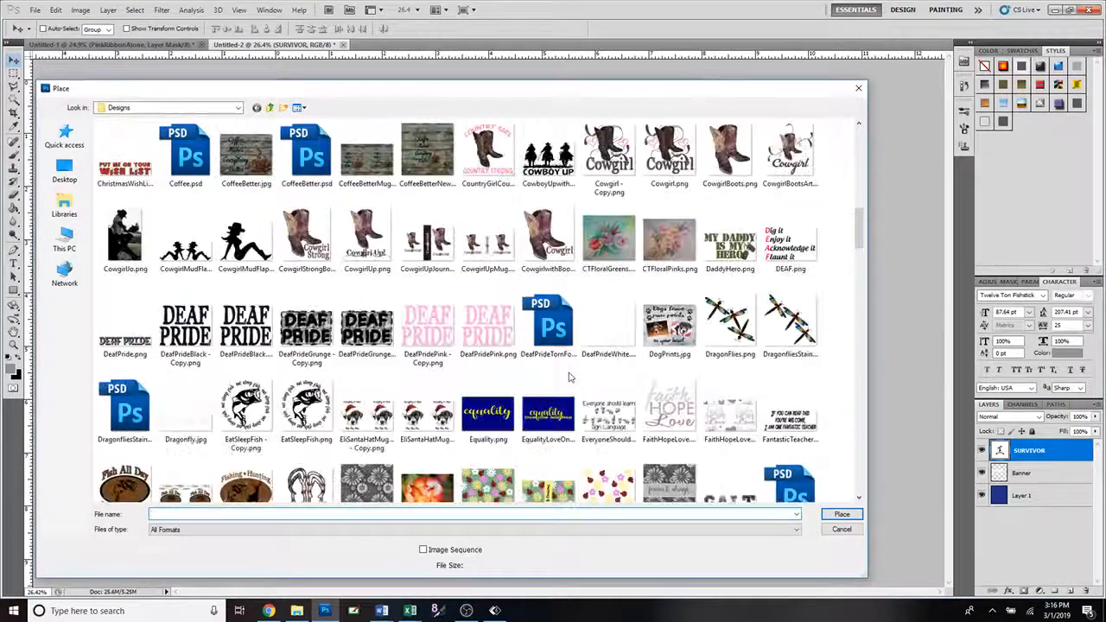
scroll(569, 378, down, 10)
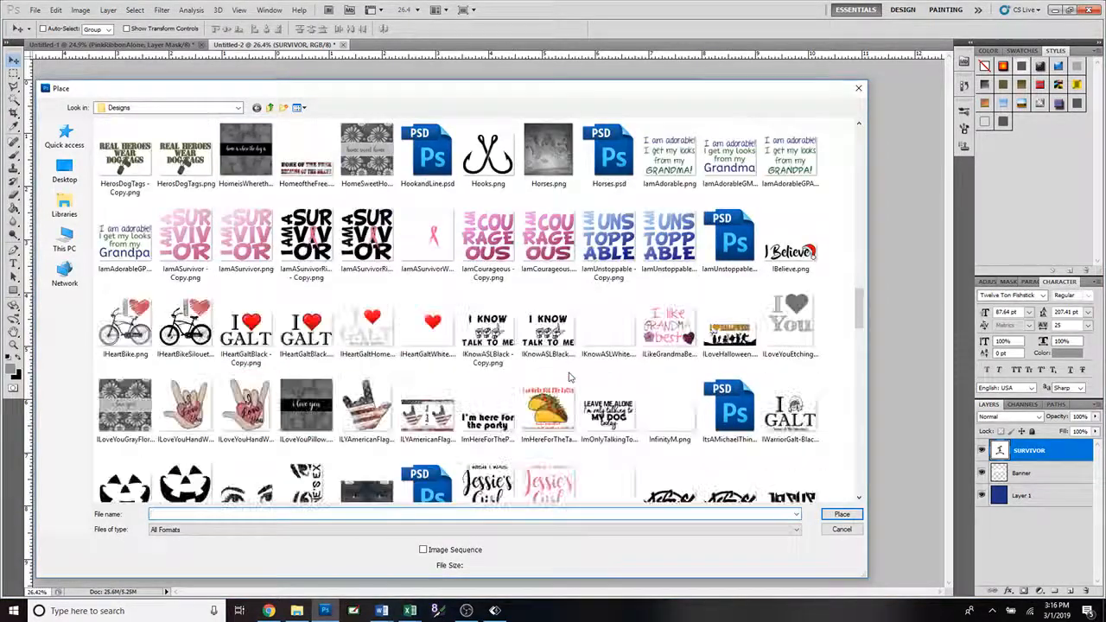
scroll(570, 377, down, 6)
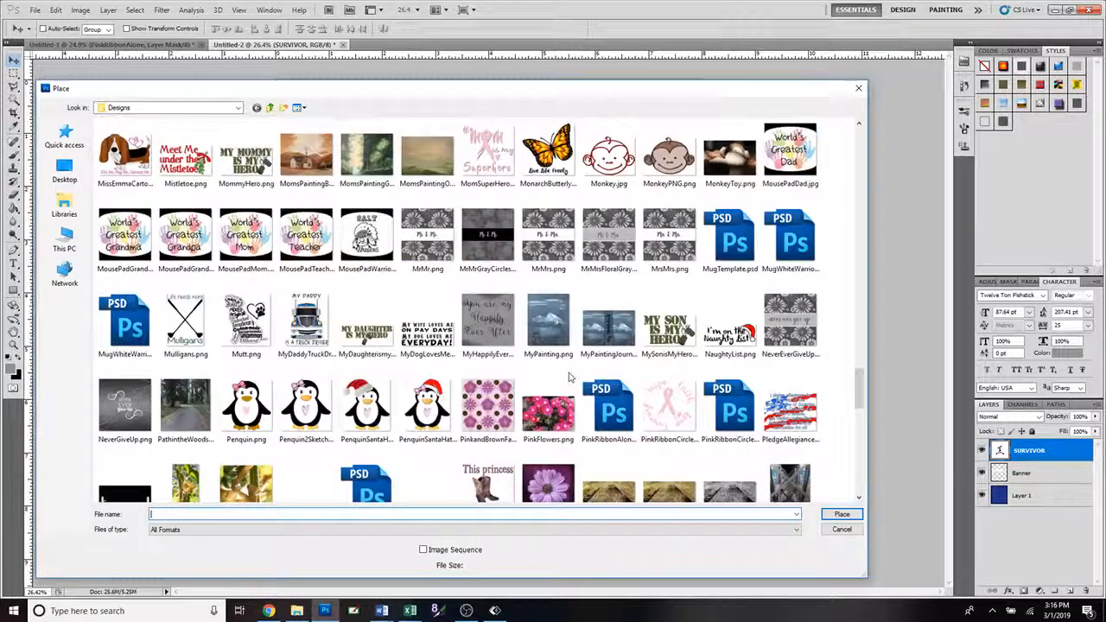
click(609, 406)
click(841, 516)
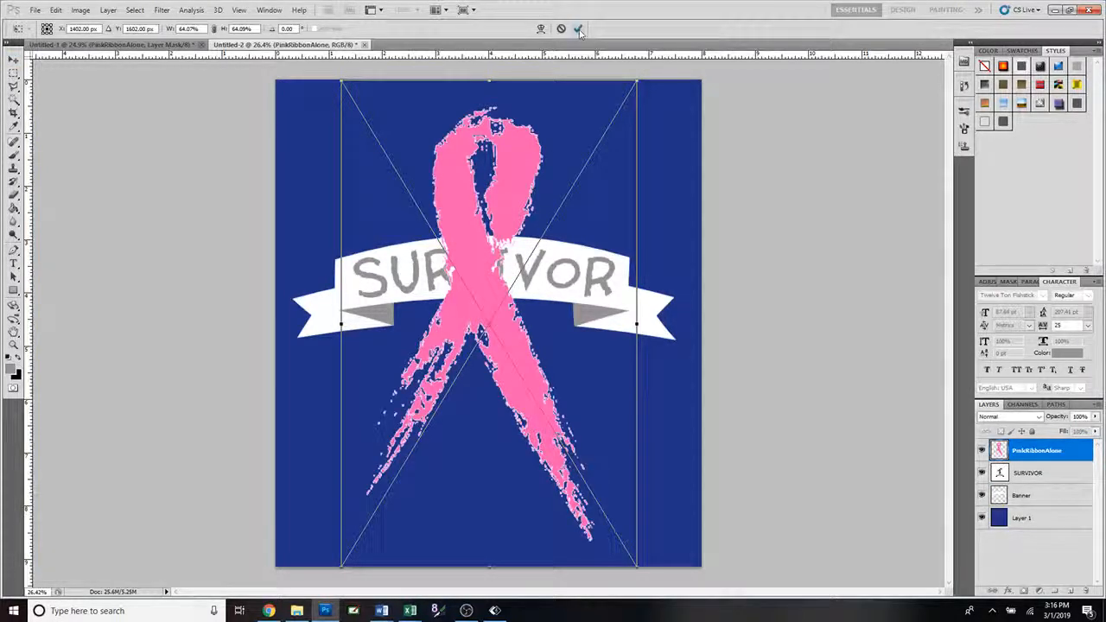
click(578, 29)
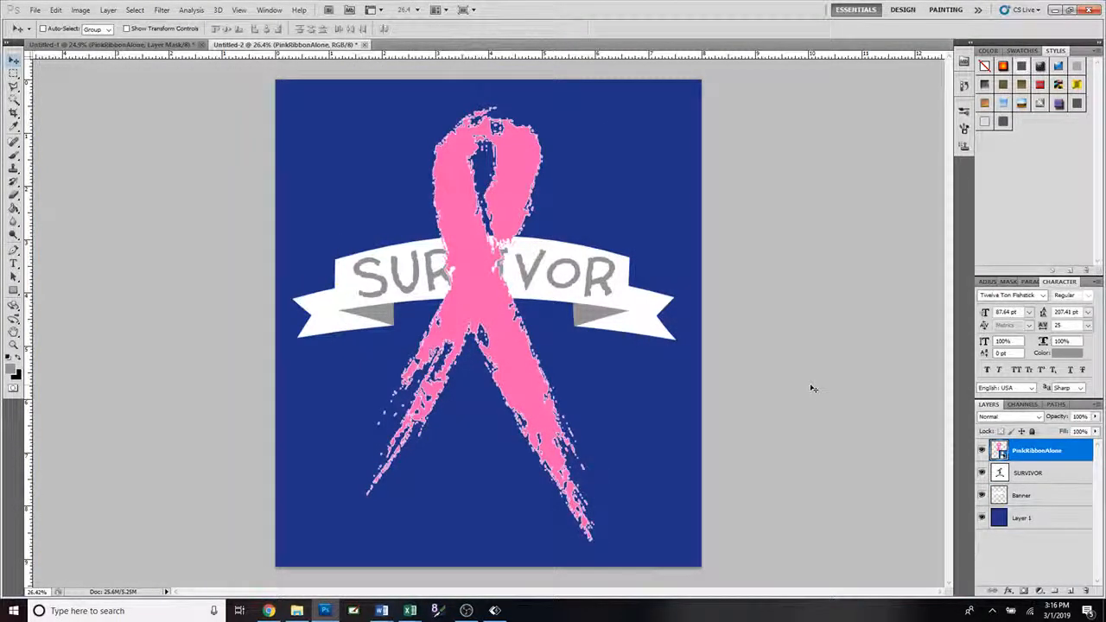
- Hide the SURVIVOR and Banner layers, and add a layer mask to the PinkRibbonAlone layer for painting with the Brush tool
click(982, 473)
click(982, 495)
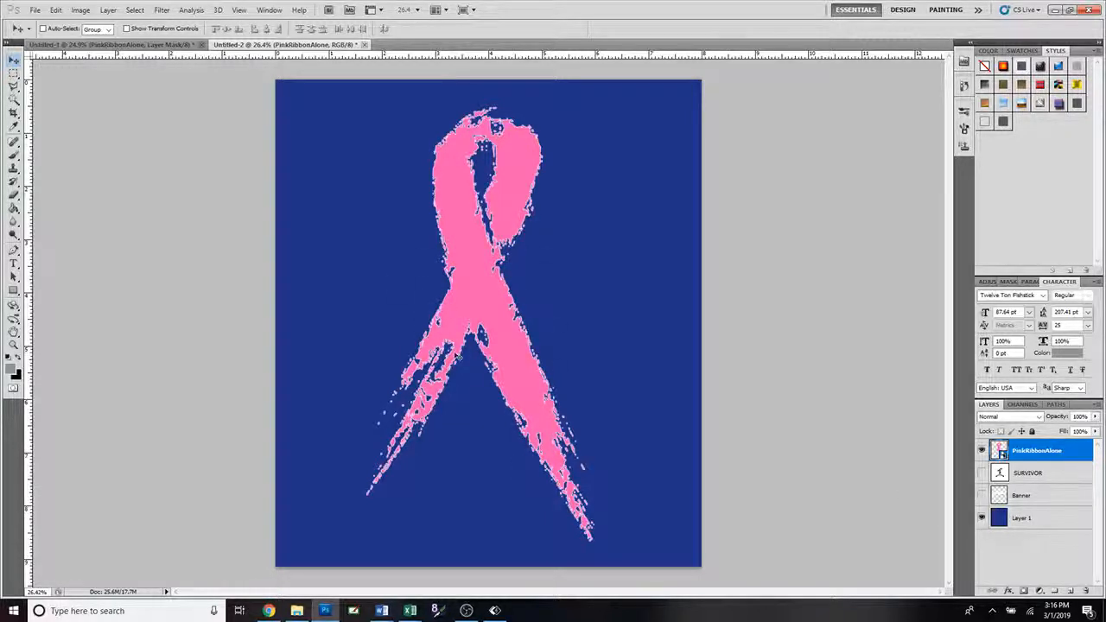
click(1022, 592)
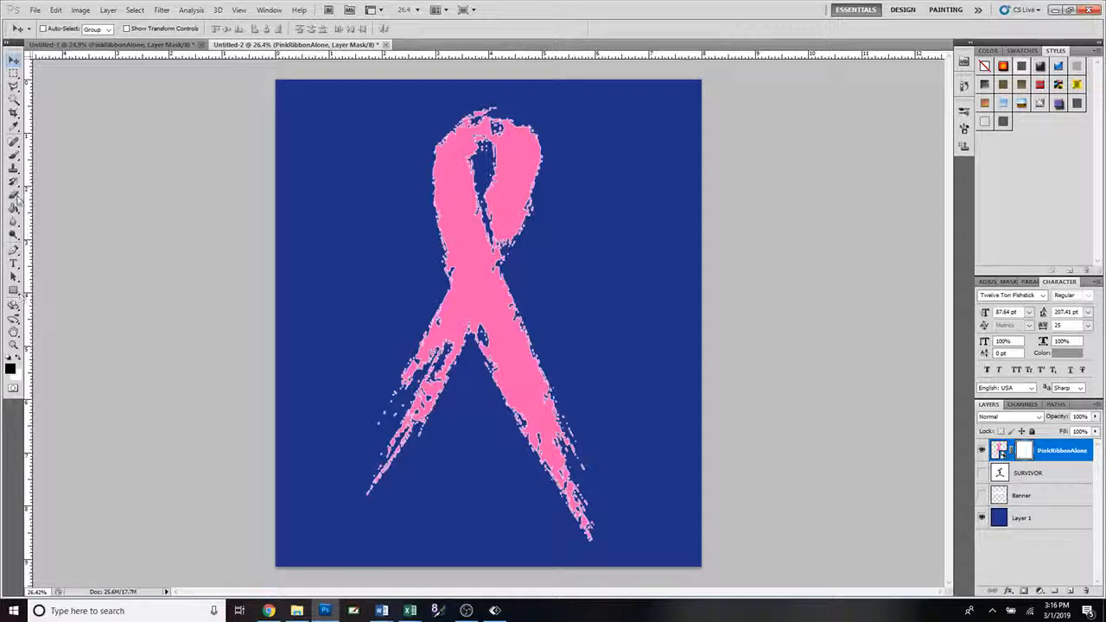
click(13, 157)
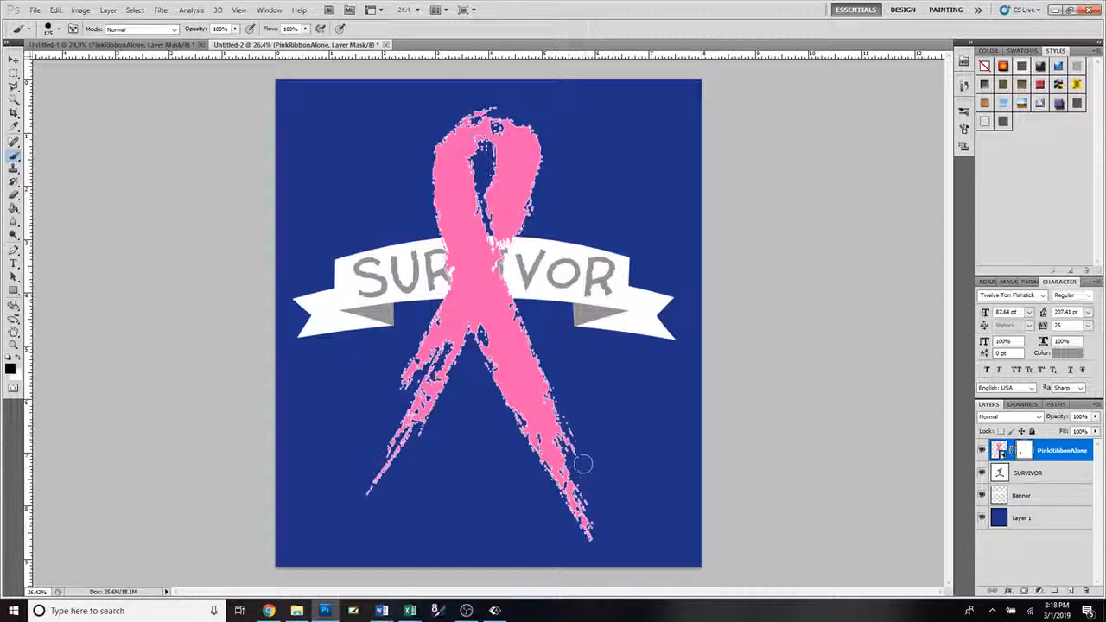
- Mask a diagonal band across the pink ribbon's right leg with black paint, and paint it back in with white
drag(585, 459, 506, 395)
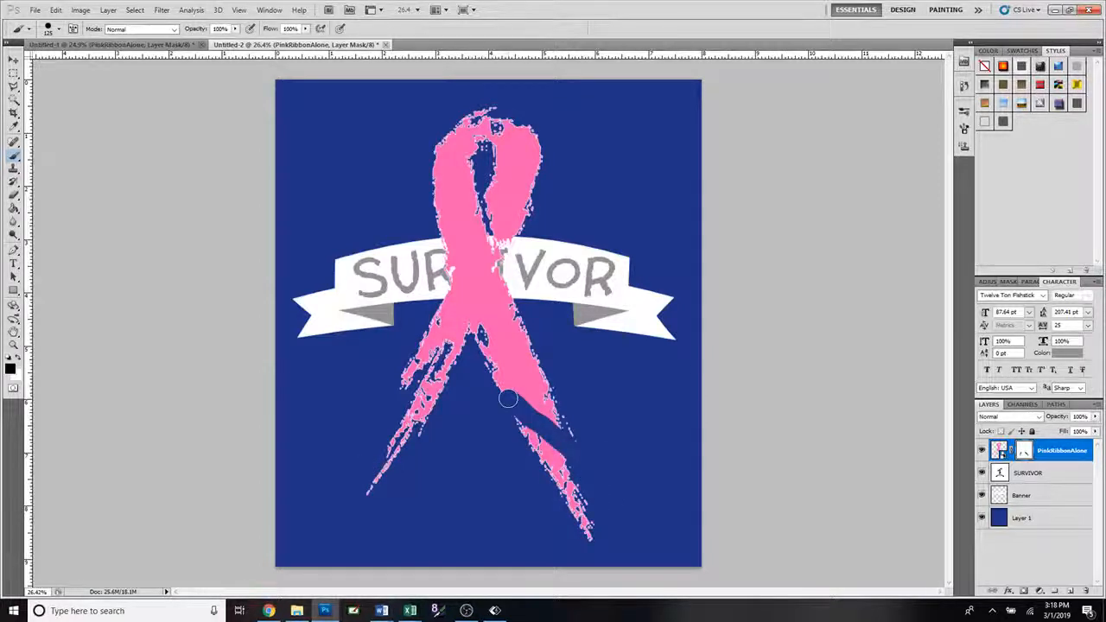
click(19, 358)
mouse_move(497, 390)
mouse_down()
mouse_move(545, 426)
mouse_move(550, 445)
mouse_move(575, 462)
mouse_up()
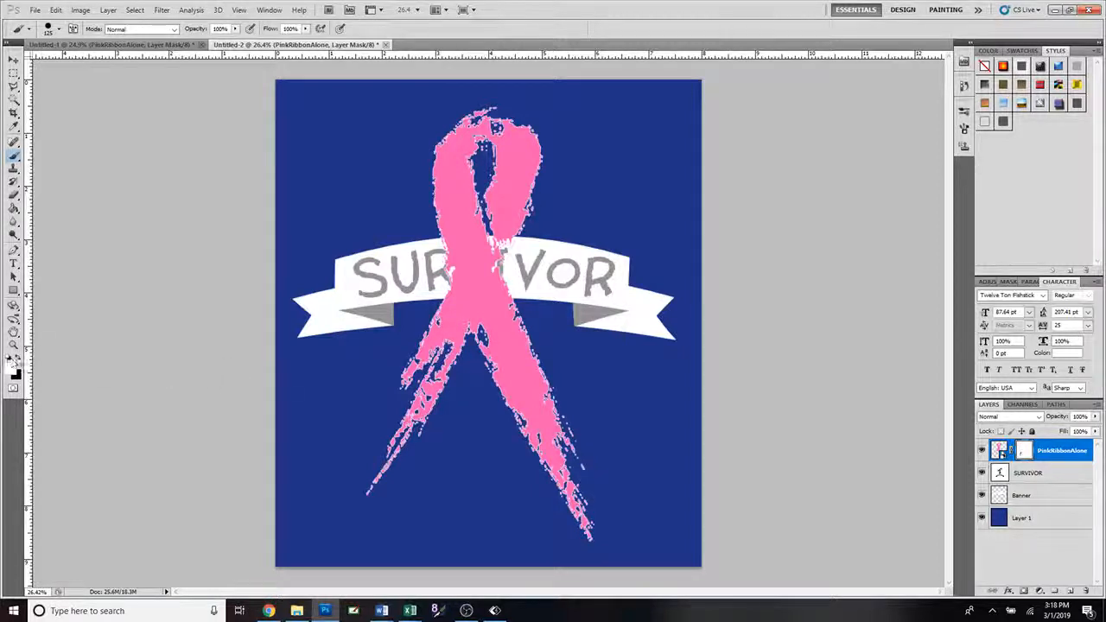
- Mask parts of the pink ribbon's upper loop with black paint, and restore them by painting white on the mask
click(12, 359)
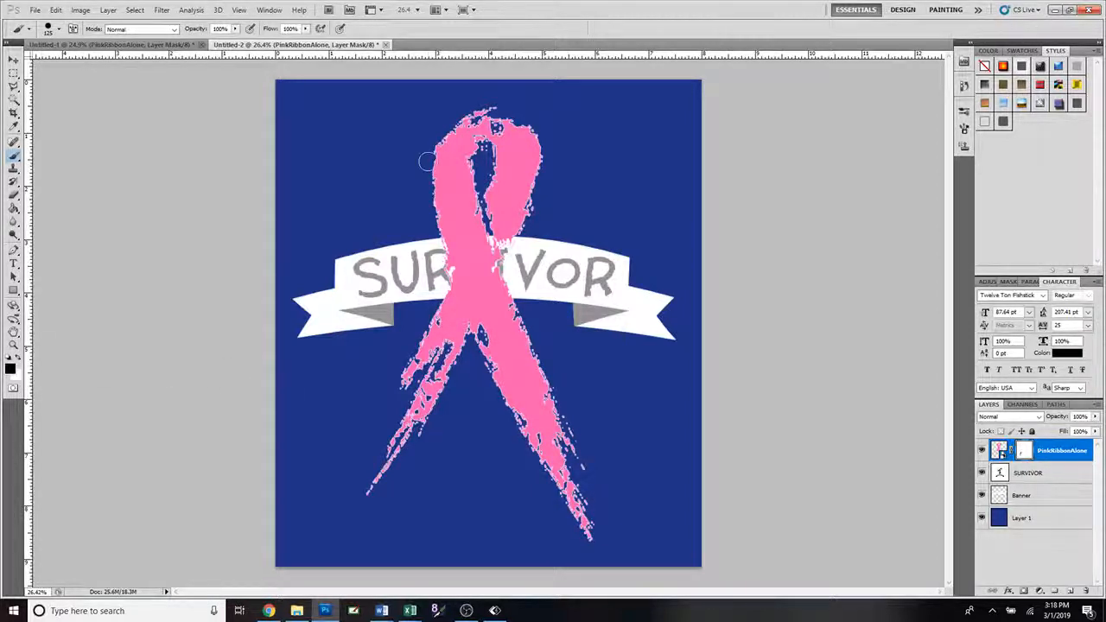
mouse_move(426, 161)
mouse_down()
mouse_move(514, 207)
mouse_move(493, 223)
mouse_move(510, 229)
mouse_move(475, 251)
mouse_up()
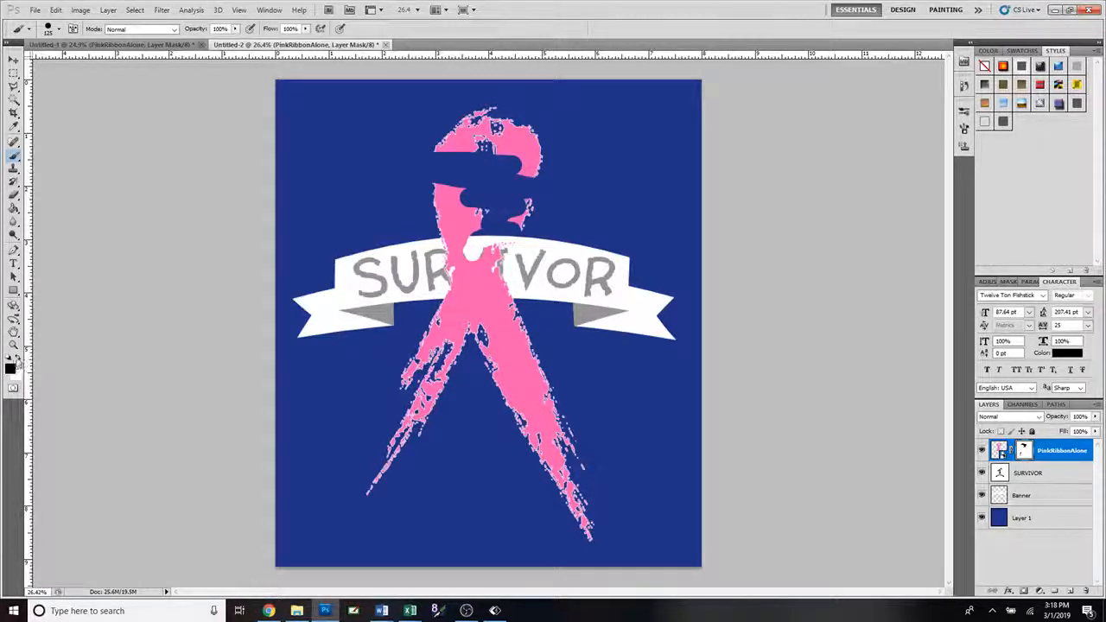
click(18, 360)
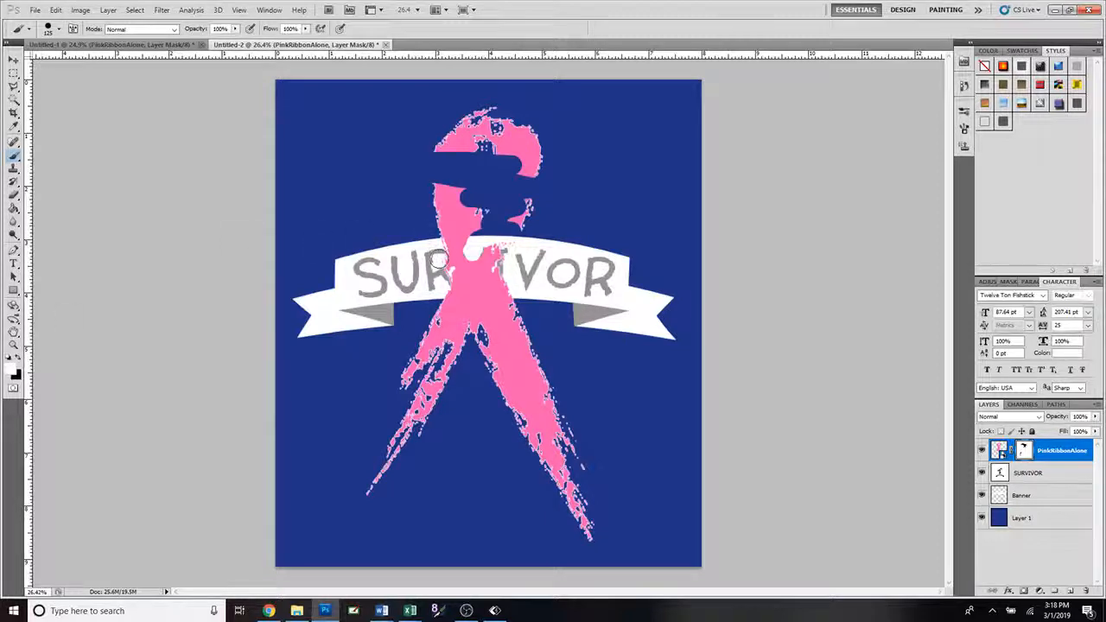
mouse_move(522, 241)
mouse_down()
mouse_move(465, 238)
mouse_move(483, 253)
mouse_move(477, 234)
mouse_move(501, 224)
mouse_move(523, 186)
mouse_move(472, 185)
mouse_move(448, 162)
mouse_move(508, 136)
mouse_up()
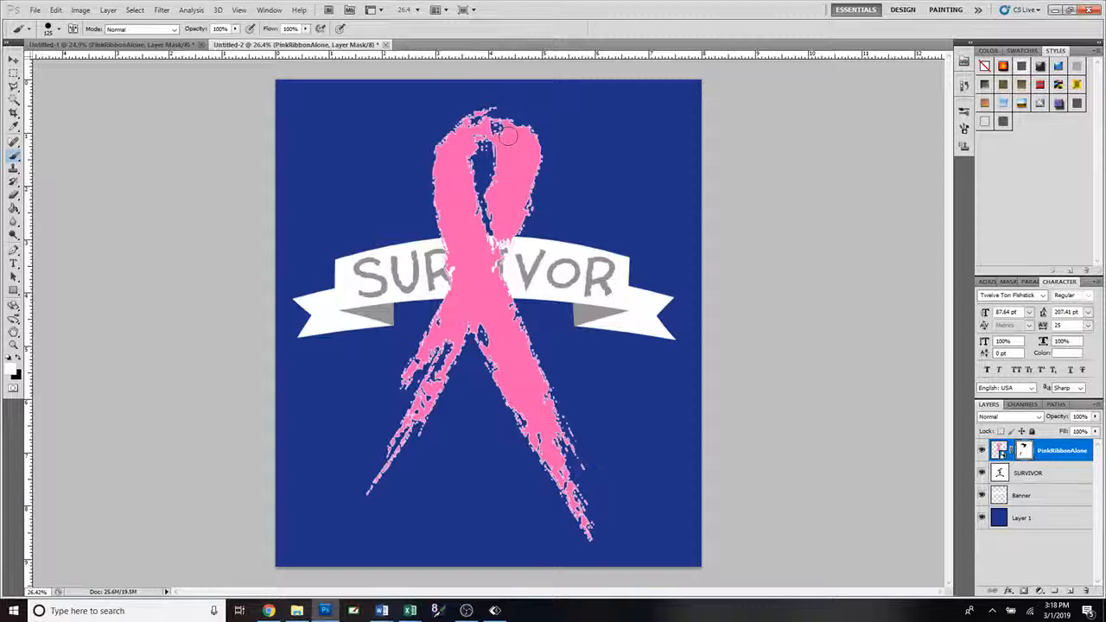
- Paint black on the ribbon's mask with a small brush to hide stray specks inside the loop and beside the right leg
click(18, 359)
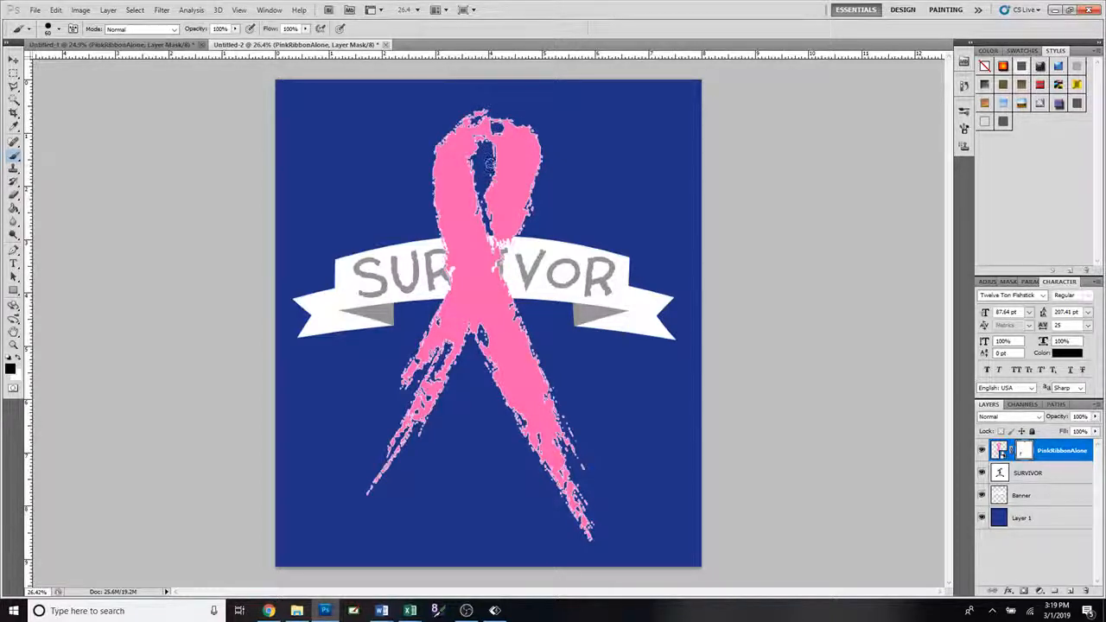
drag(489, 166, 478, 215)
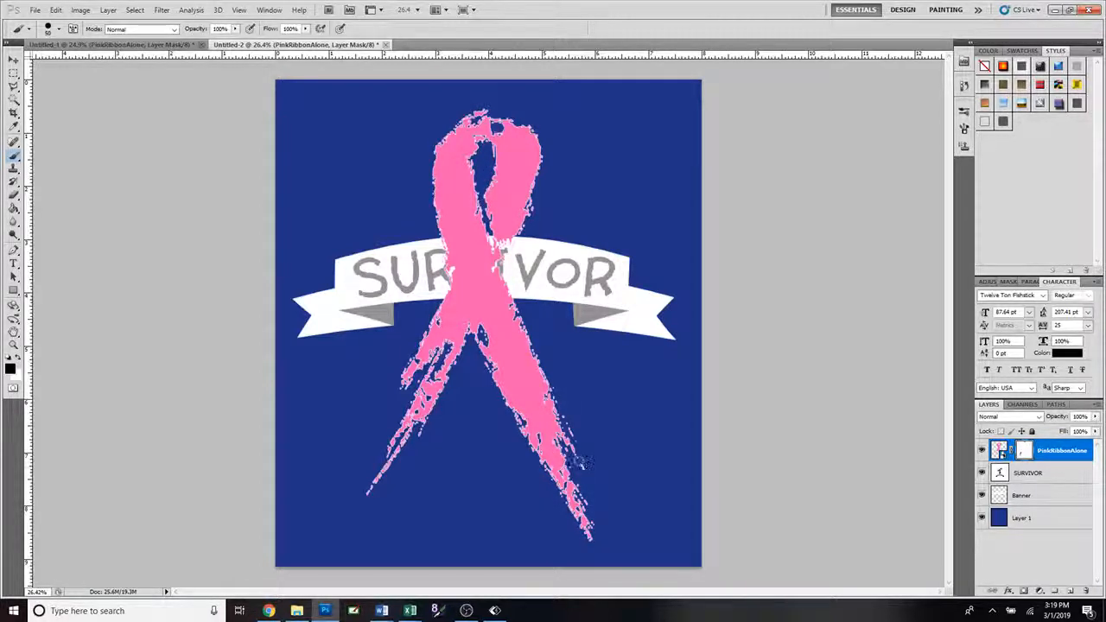
drag(578, 462, 591, 477)
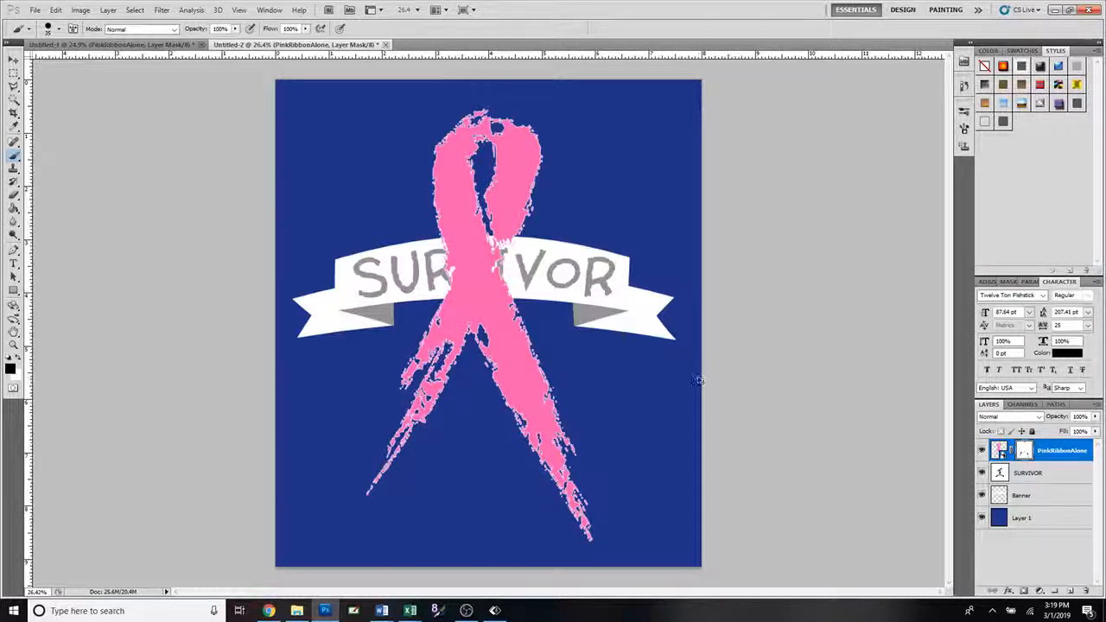
- Scale the pink ribbon up to about 109% and move its layer below the Banner layer
key(ctrl+t)
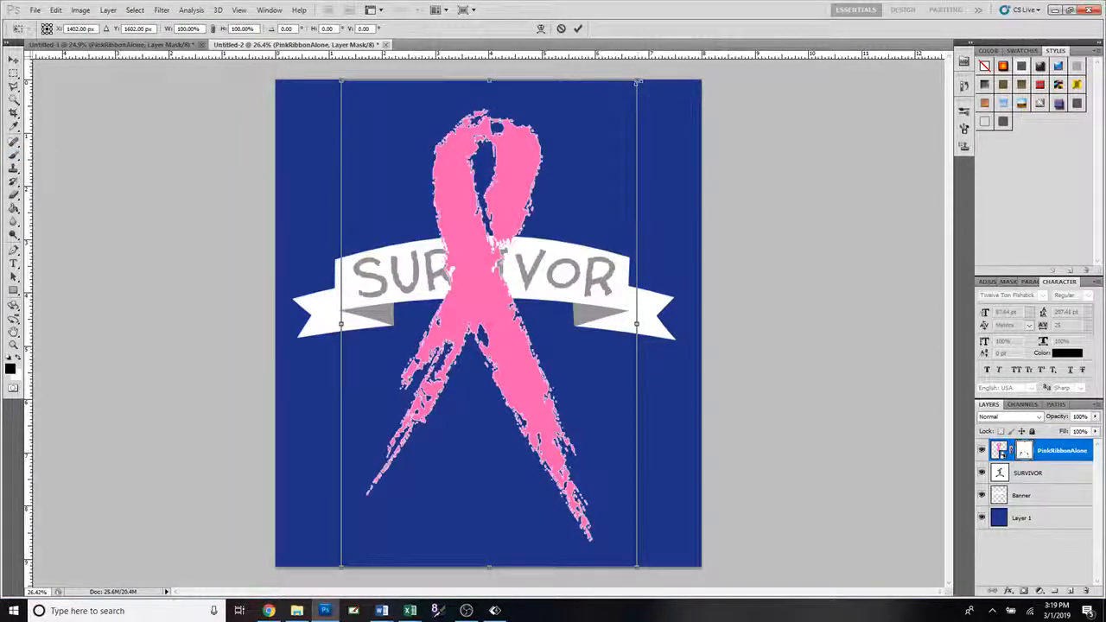
drag(637, 80, 650, 58)
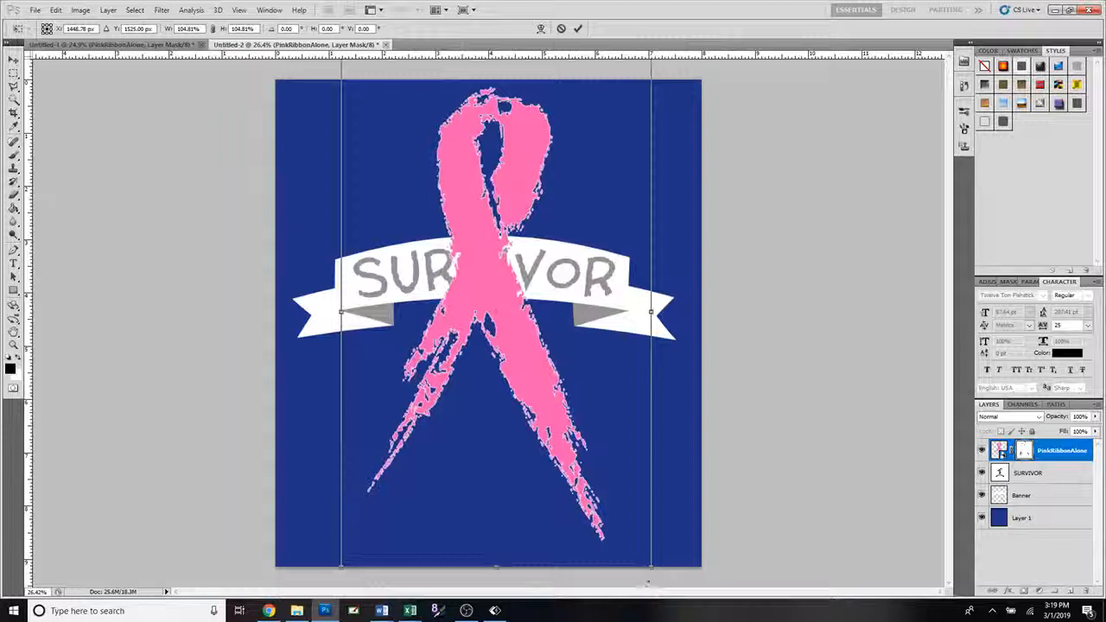
drag(651, 567, 664, 588)
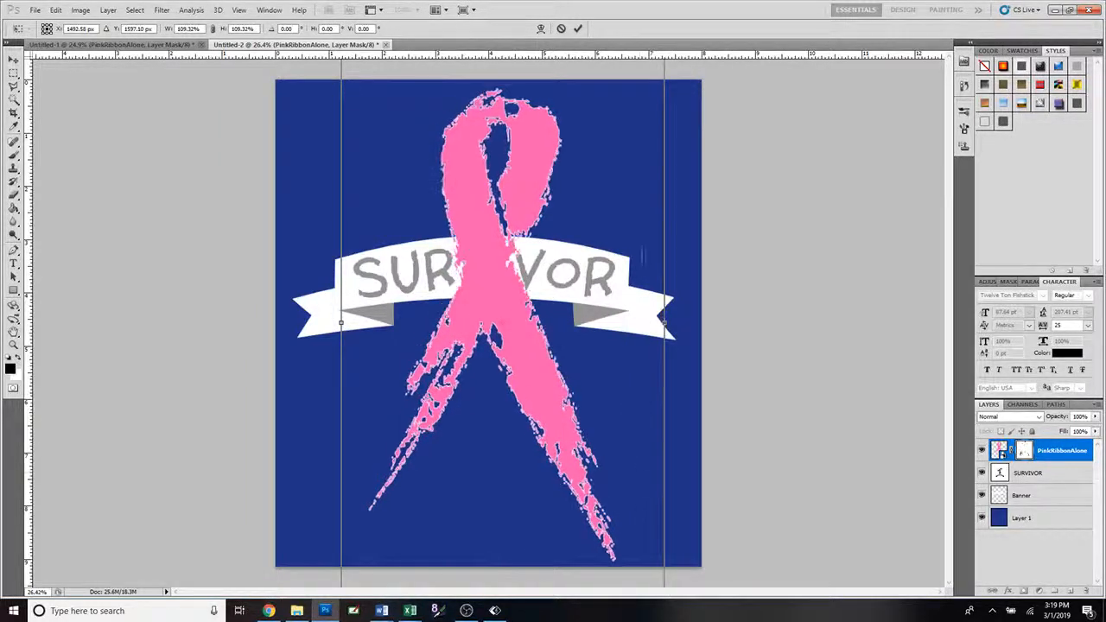
click(578, 28)
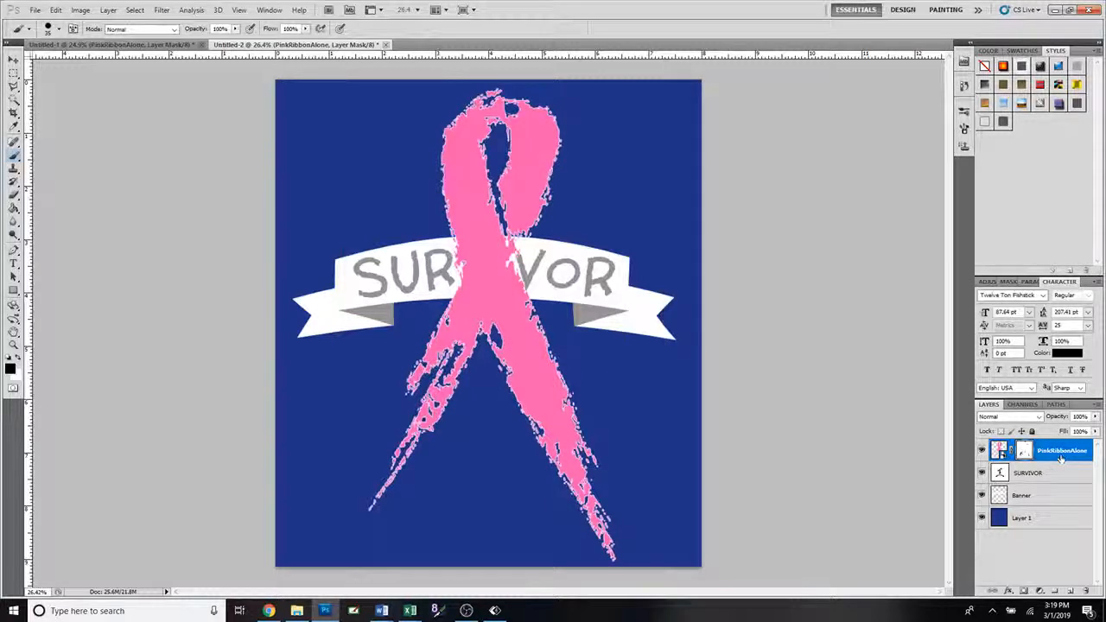
drag(1058, 450, 1055, 506)
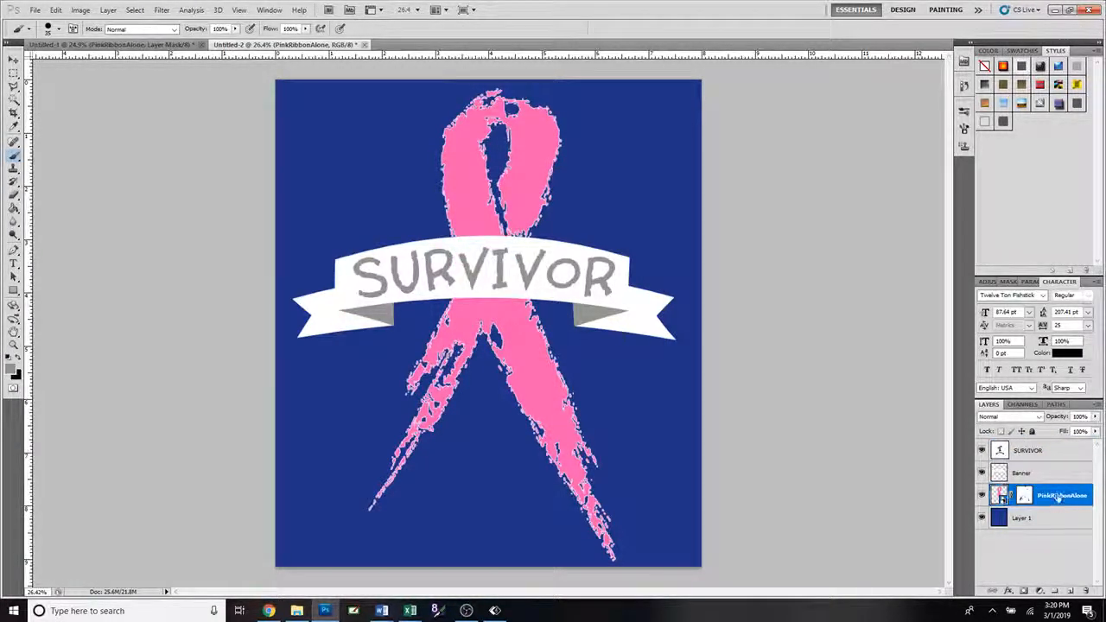
- Recolour the SURVIVOR text to the ribbon's pink, fa5daf, sampled from the artwork, and commit the text edit
double_click(1000, 450)
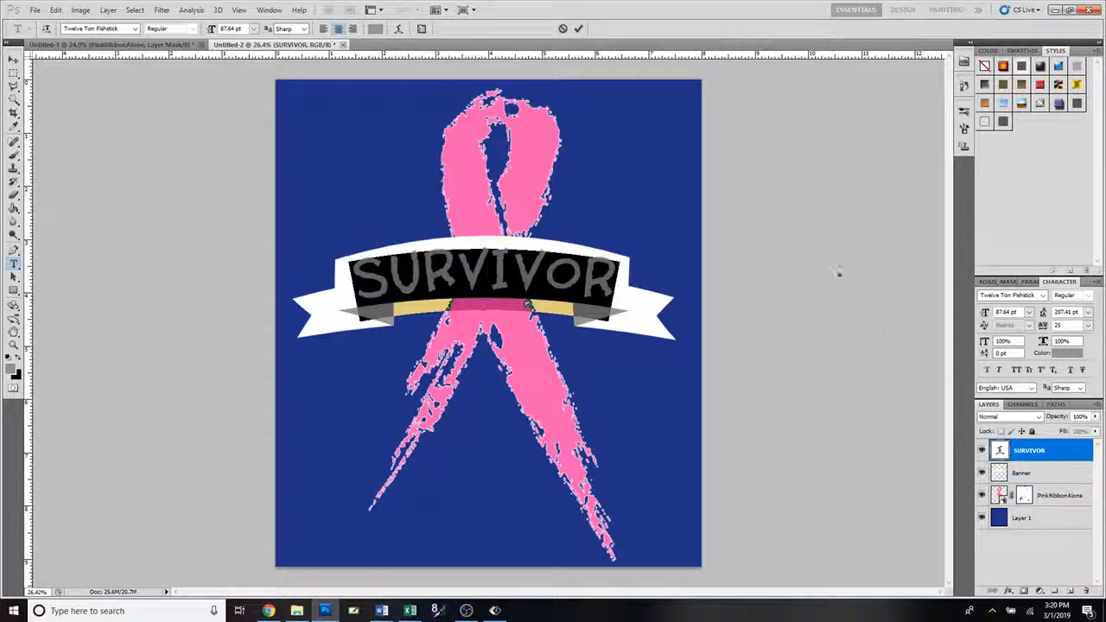
click(374, 29)
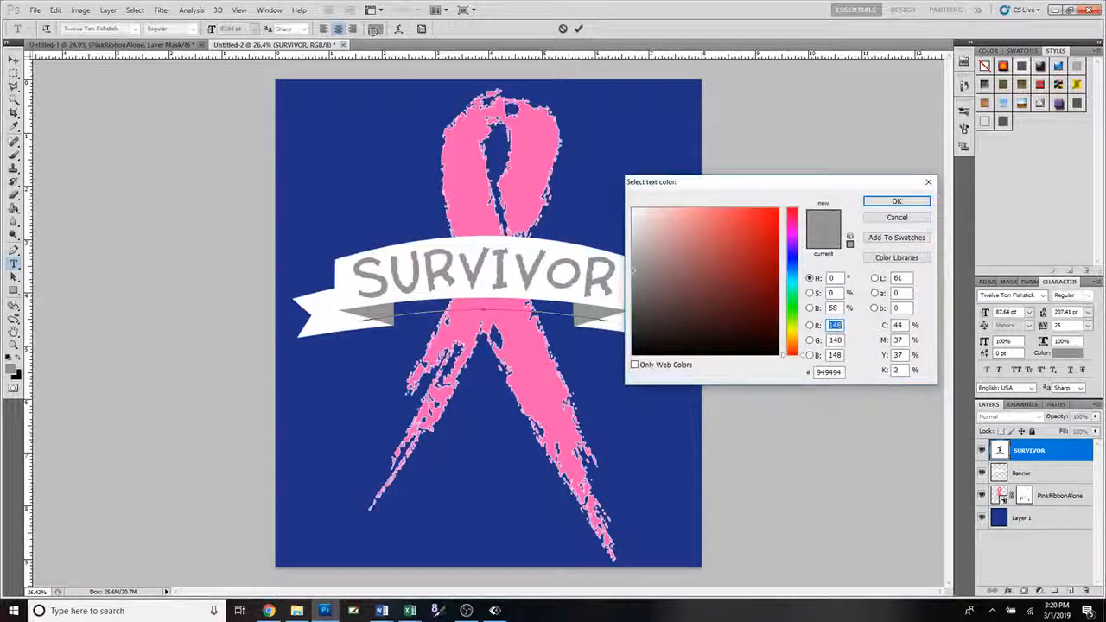
click(467, 190)
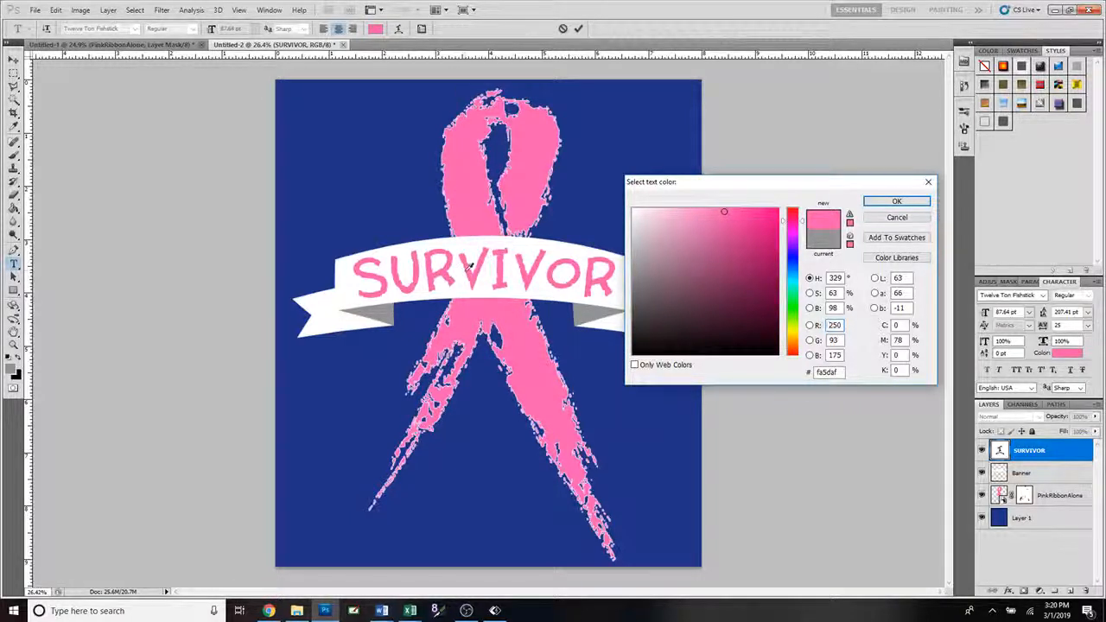
click(890, 202)
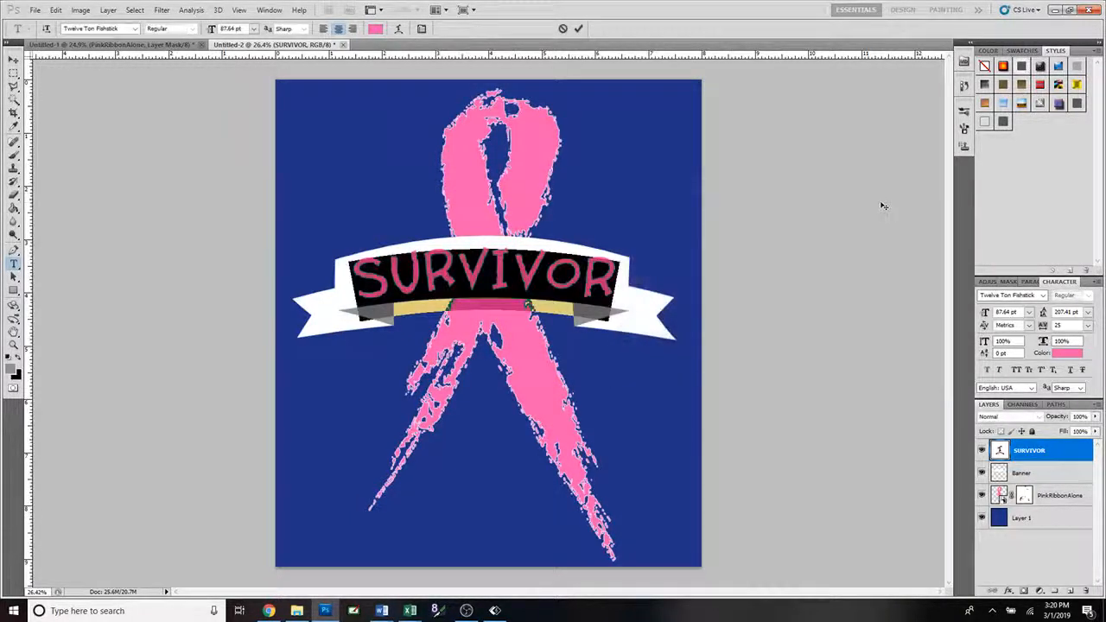
click(579, 28)
key(b)
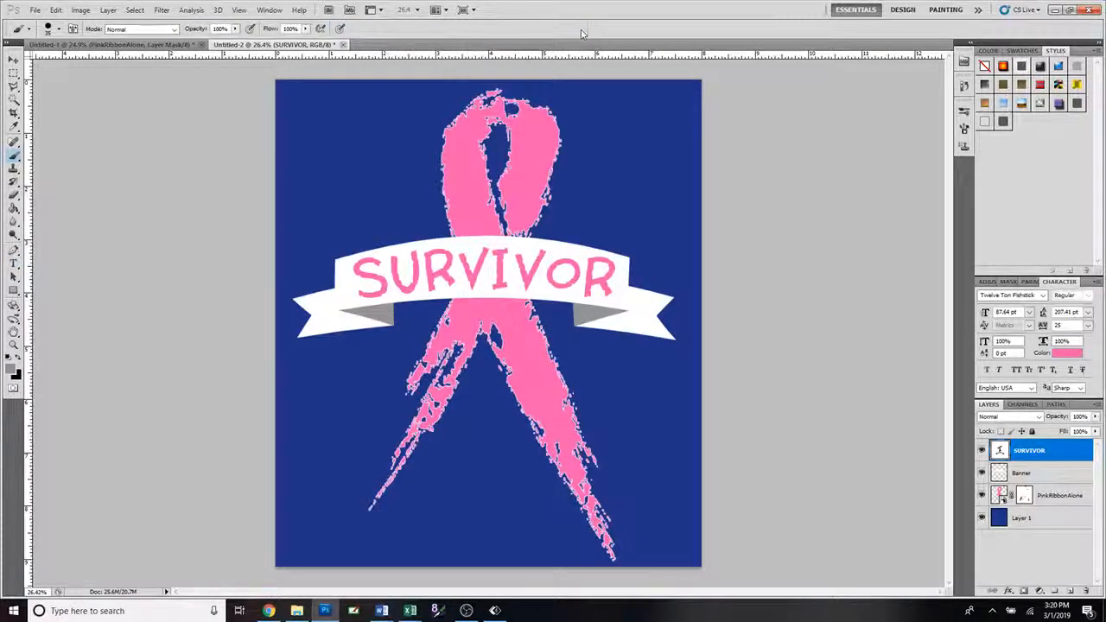
double_click(1067, 475)
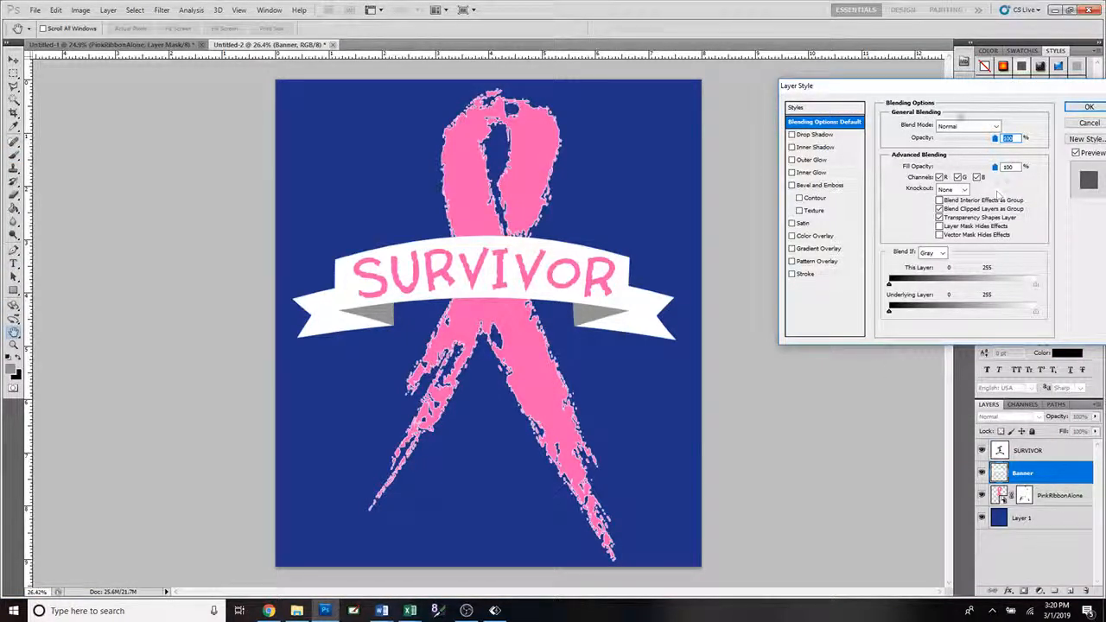
drag(954, 91, 885, 113)
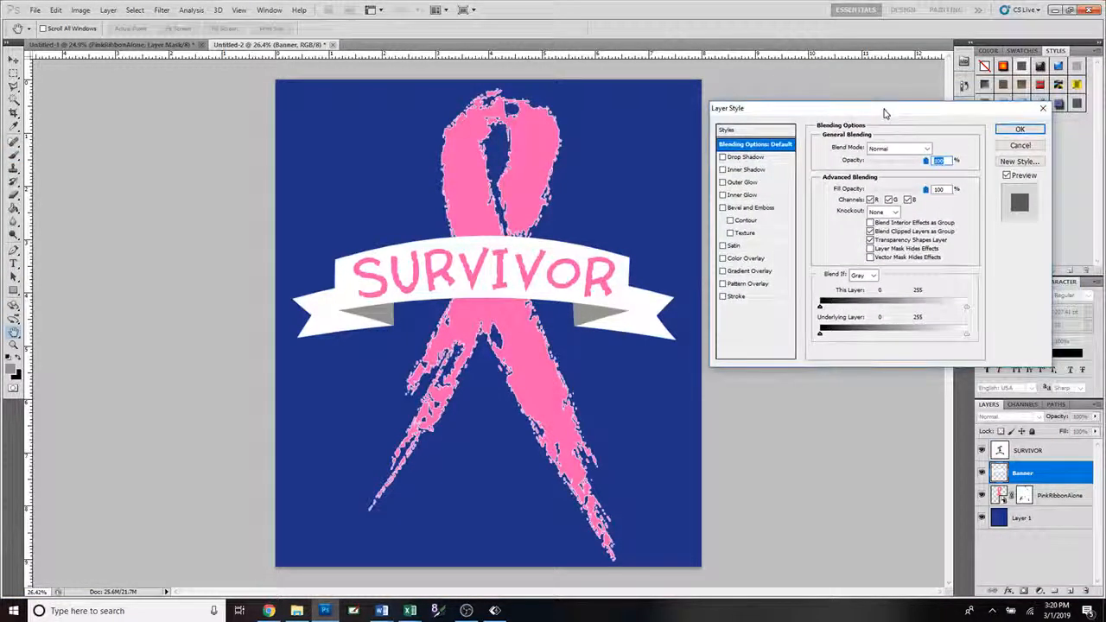
click(1020, 145)
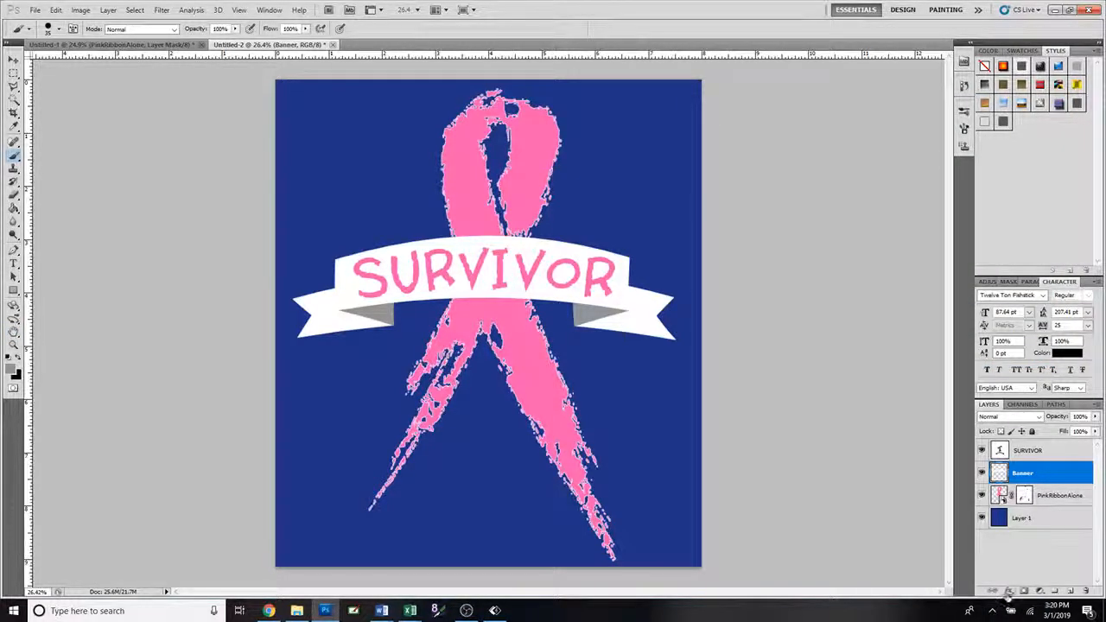
click(1010, 593)
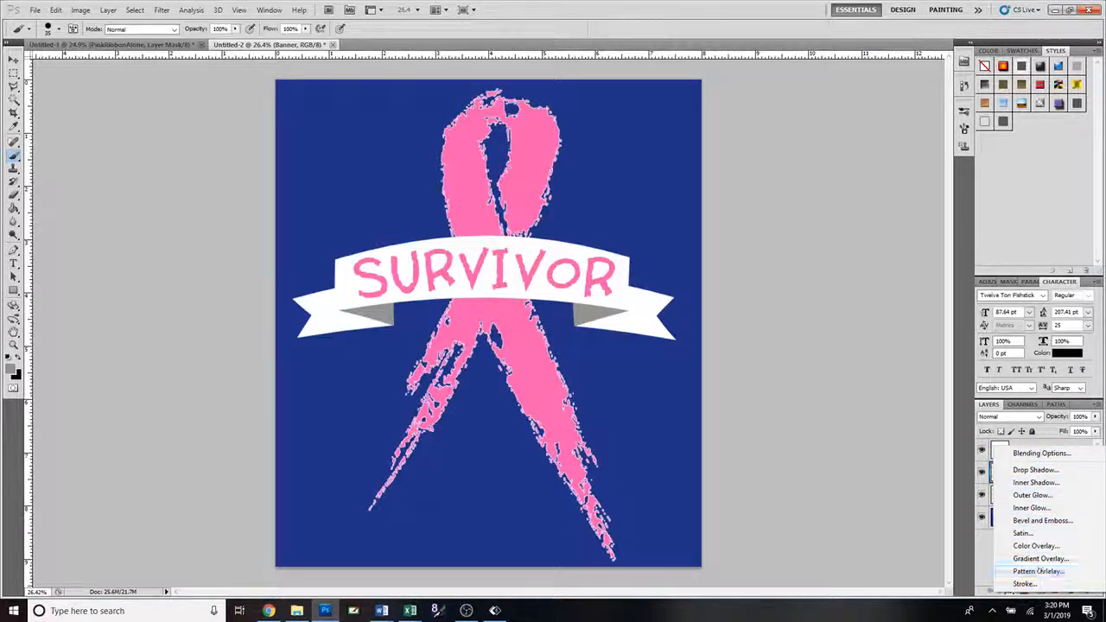
click(1010, 596)
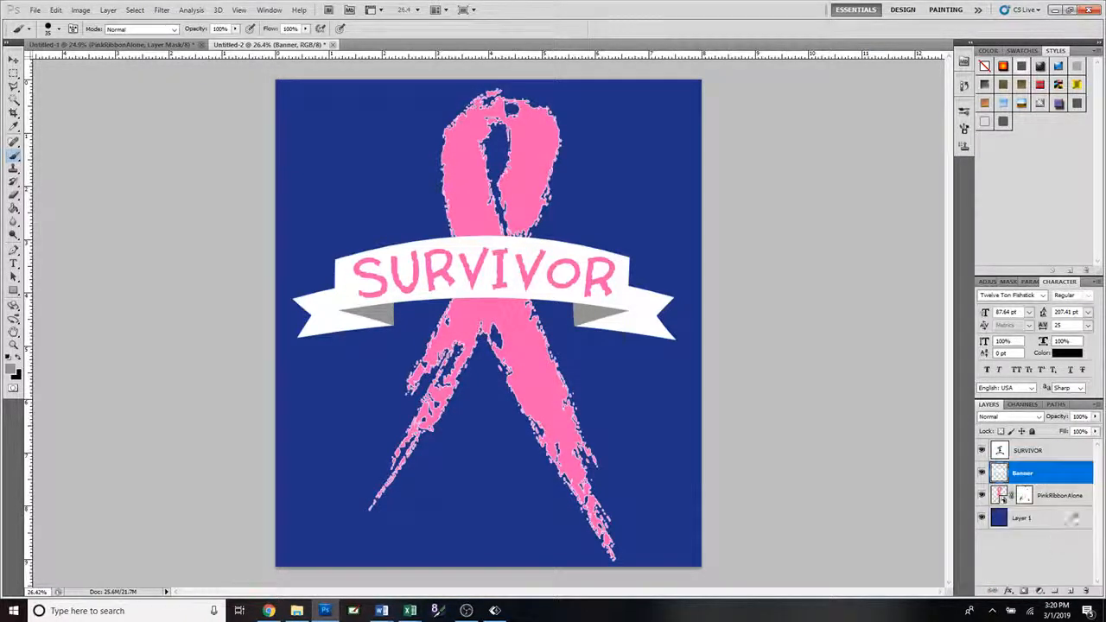
- Add an outside stroke to the Banner layer in the ribbon's pink, fa5daf, at 50% opacity, and reduce its size slightly
double_click(1087, 475)
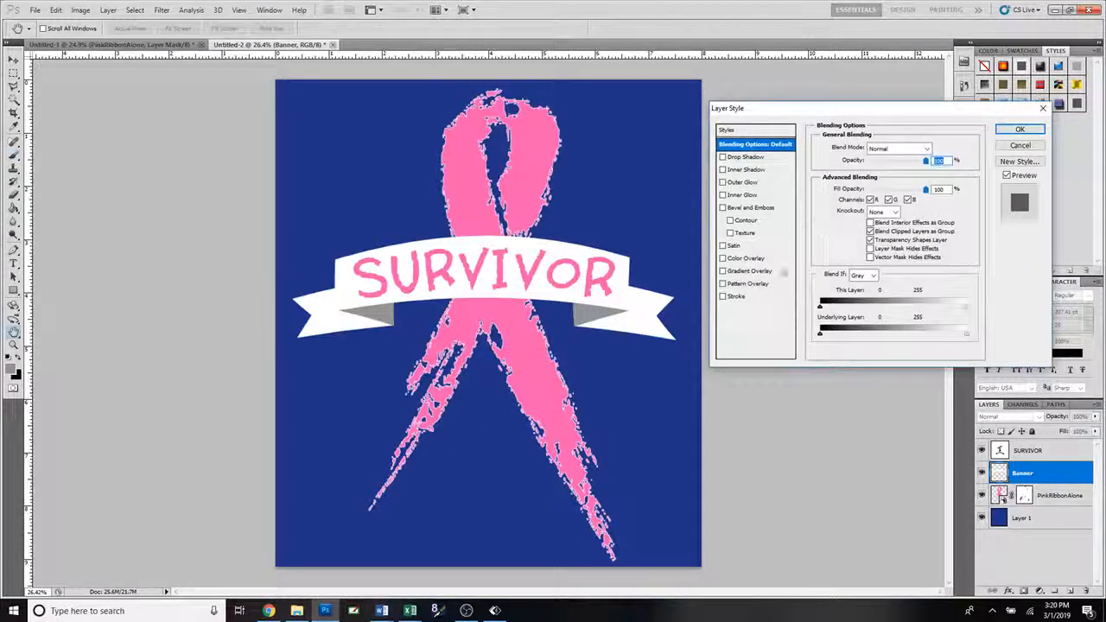
click(761, 299)
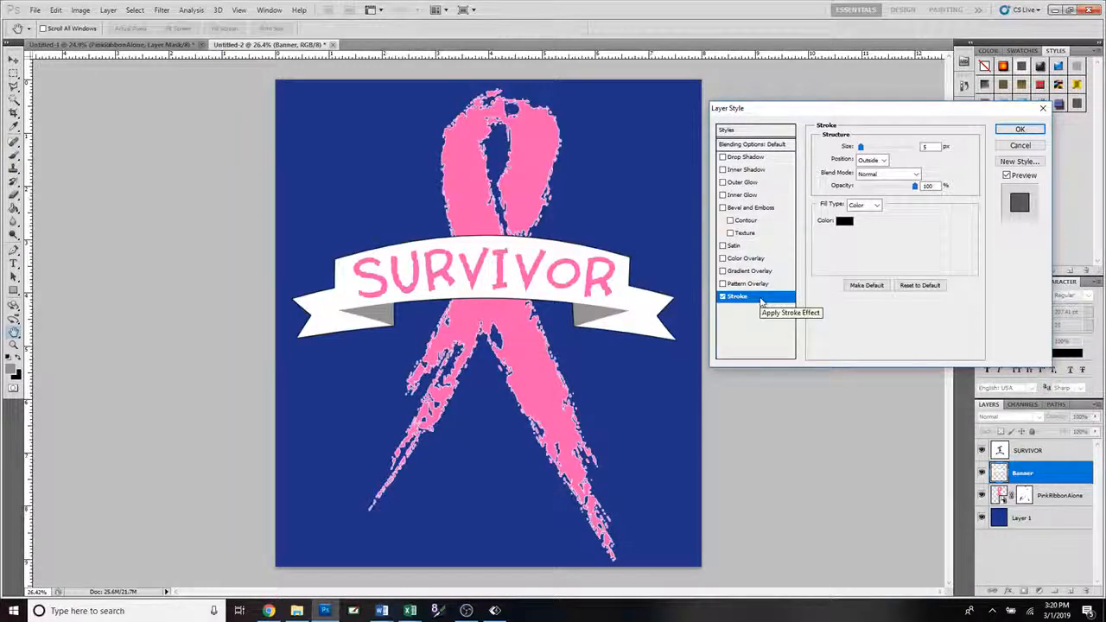
click(844, 221)
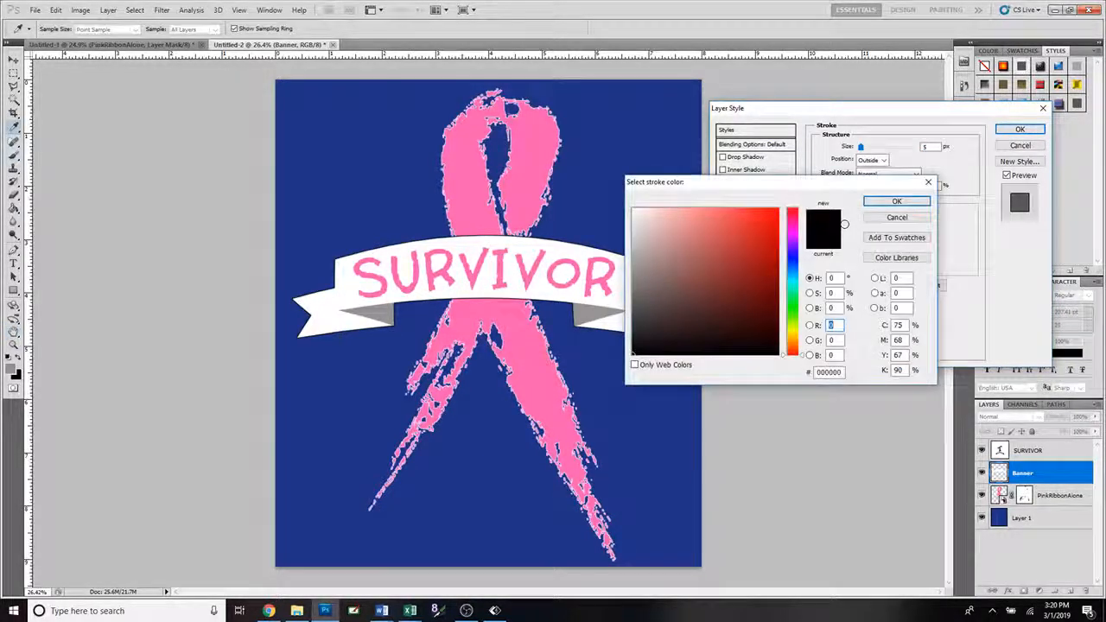
click(533, 161)
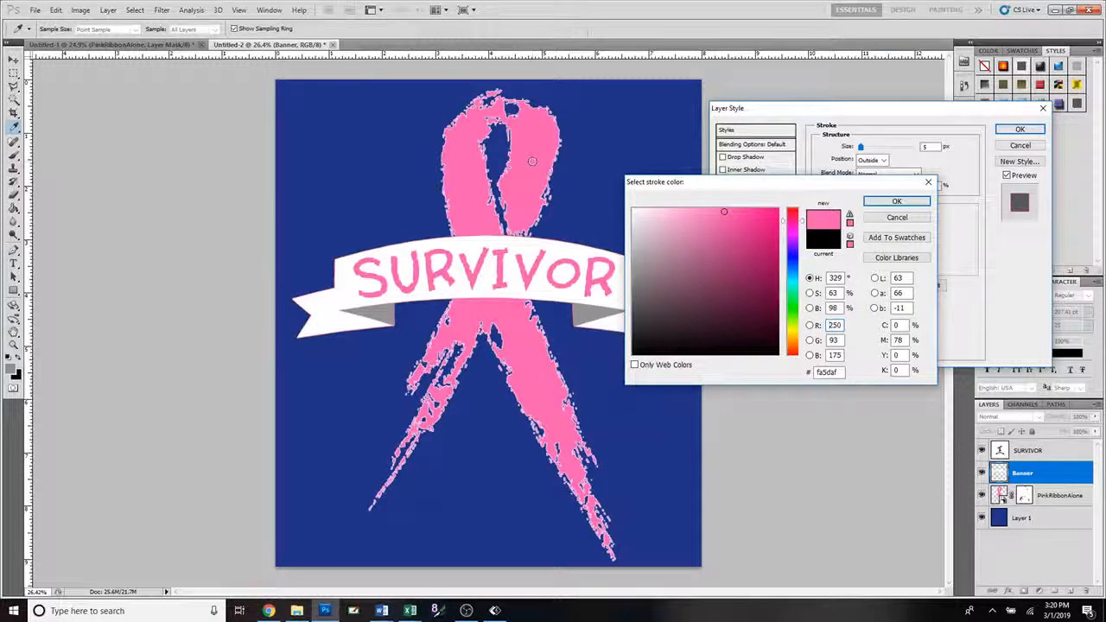
click(904, 203)
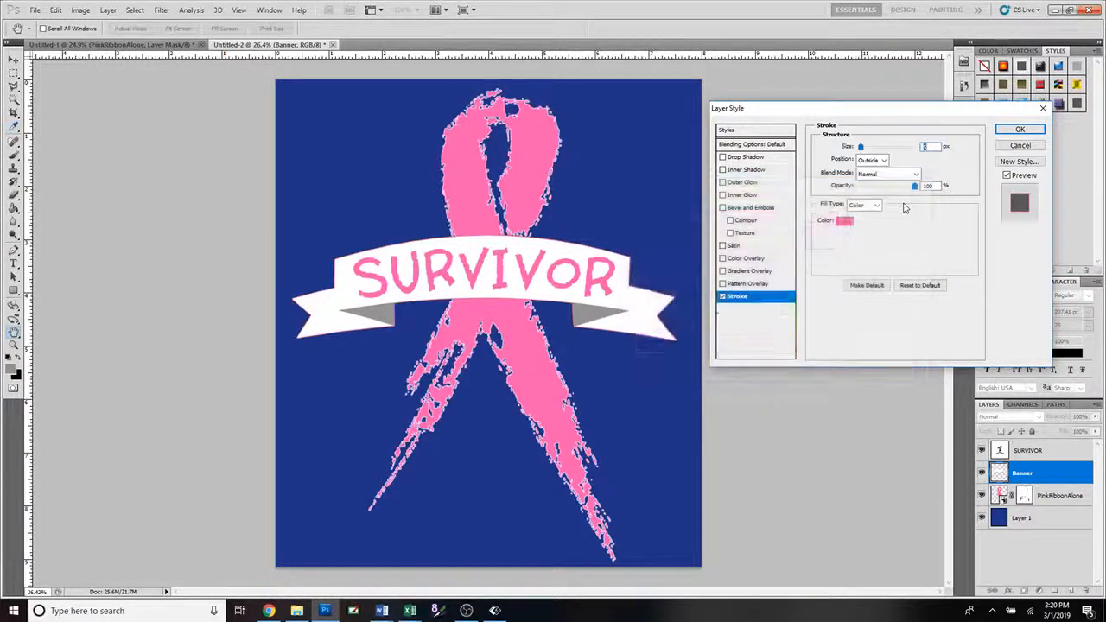
click(886, 187)
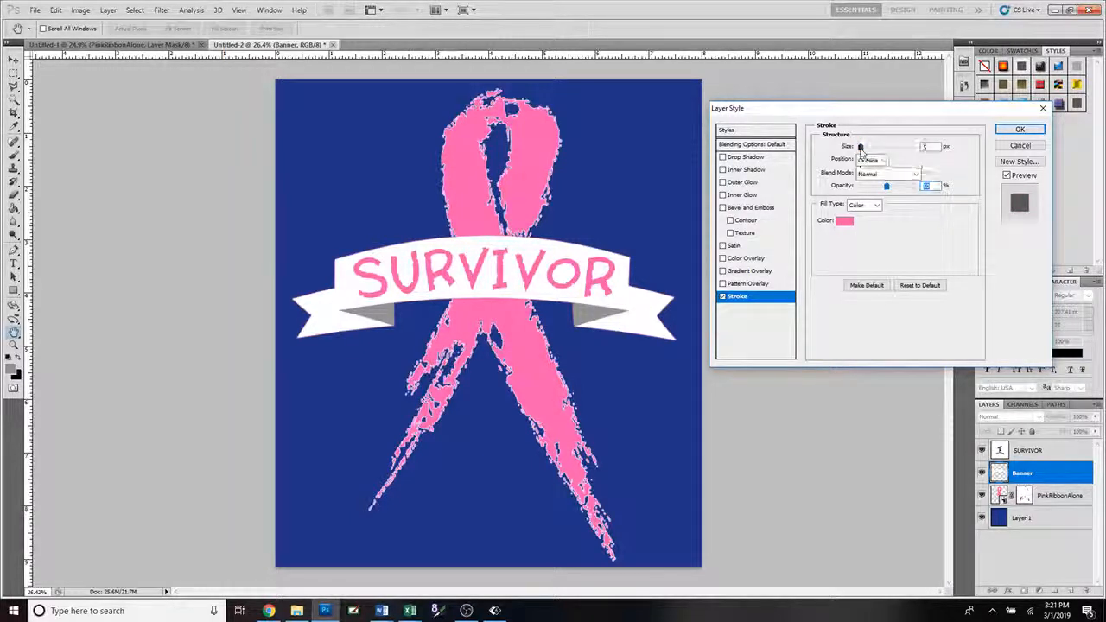
click(861, 149)
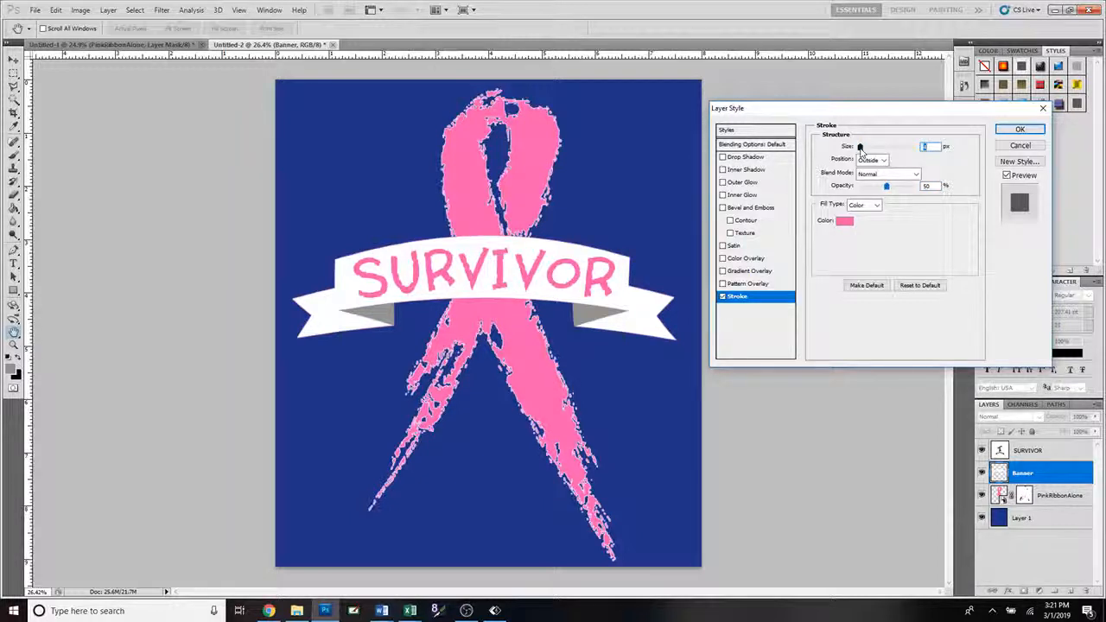
- Add a drop shadow to the Banner layer at 100% opacity and apply the layer style
click(775, 159)
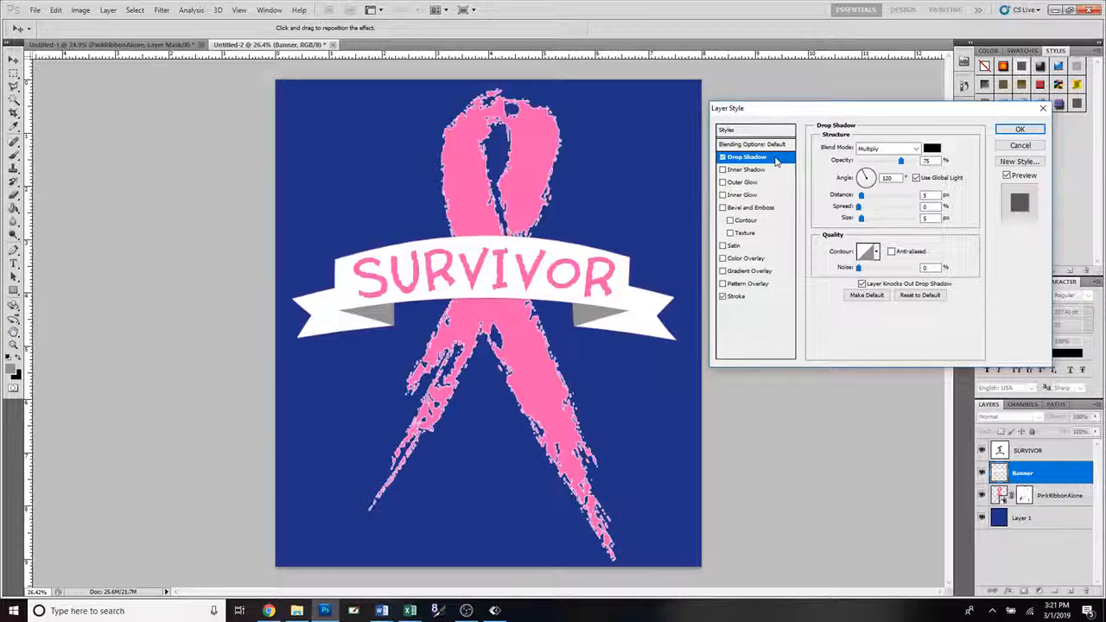
drag(901, 162, 915, 162)
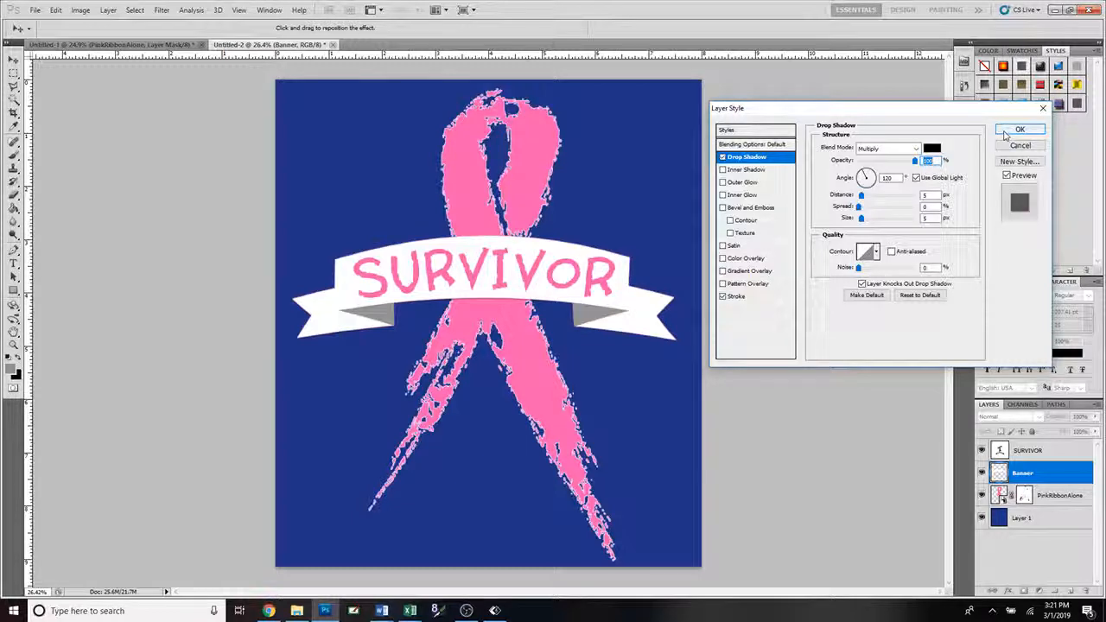
click(1016, 131)
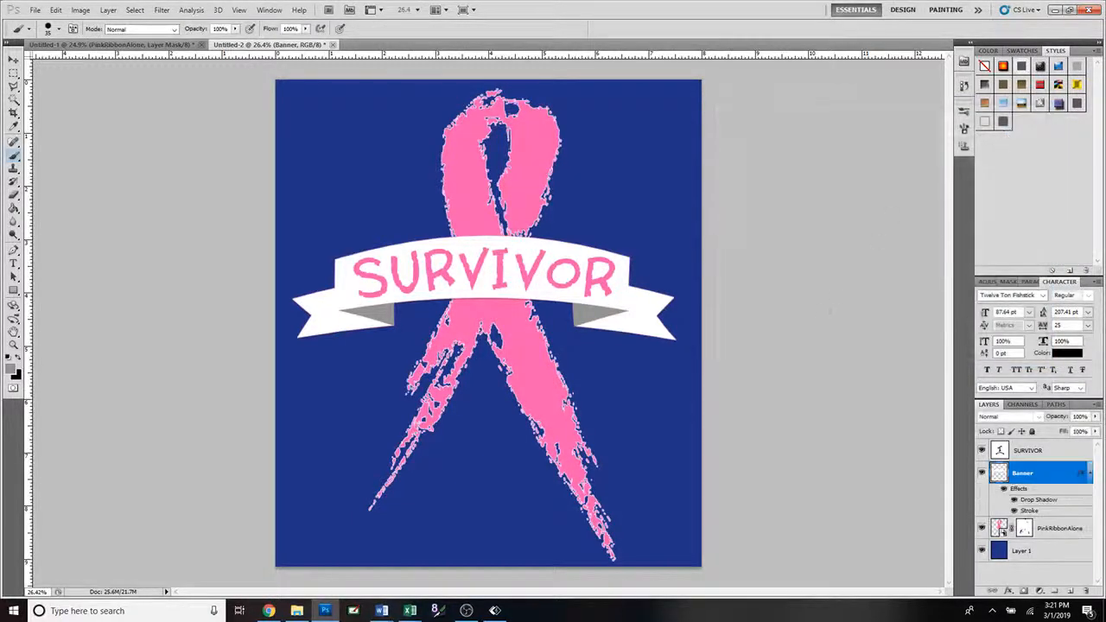
- Set the Banner layer's drop shadow distance to 67 px and its size to 0 px
scroll(579, 377, up, 4)
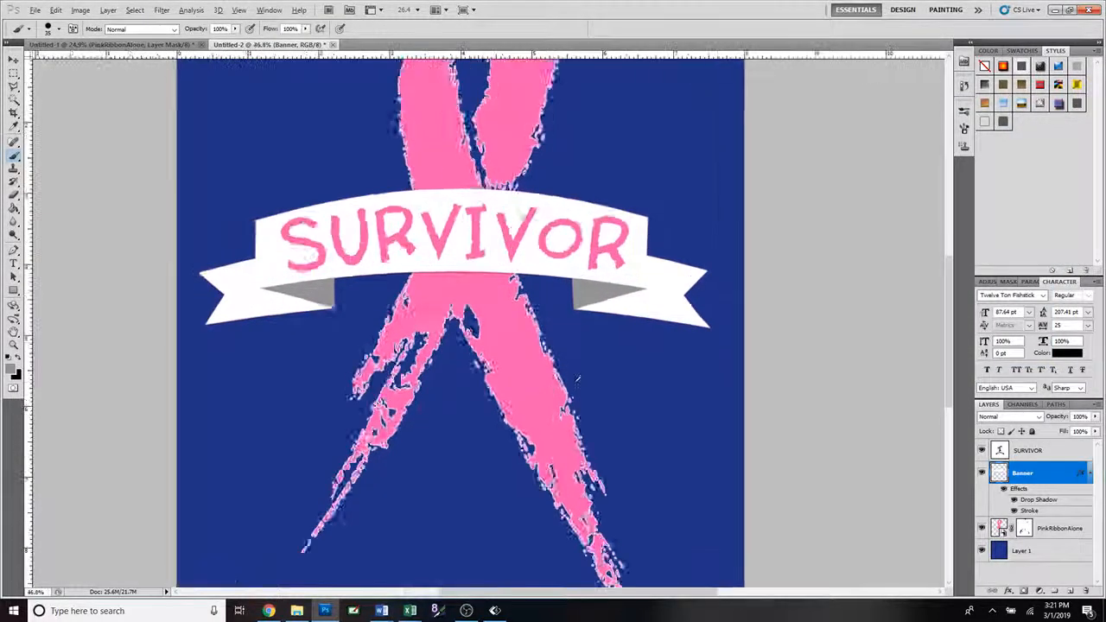
scroll(579, 377, up, 3)
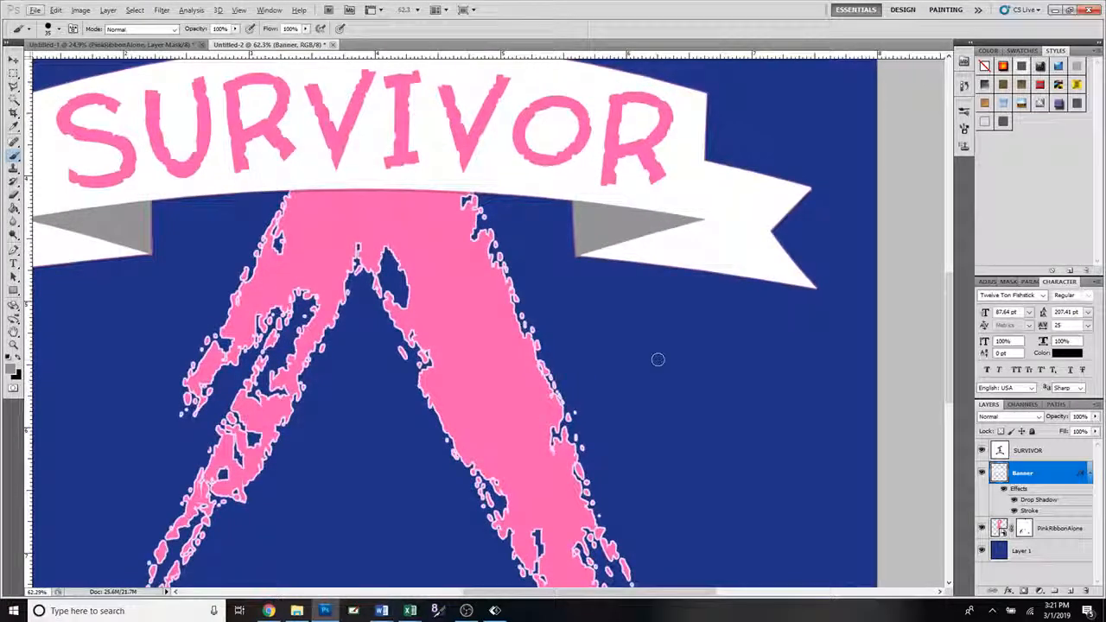
scroll(657, 360, up, 2)
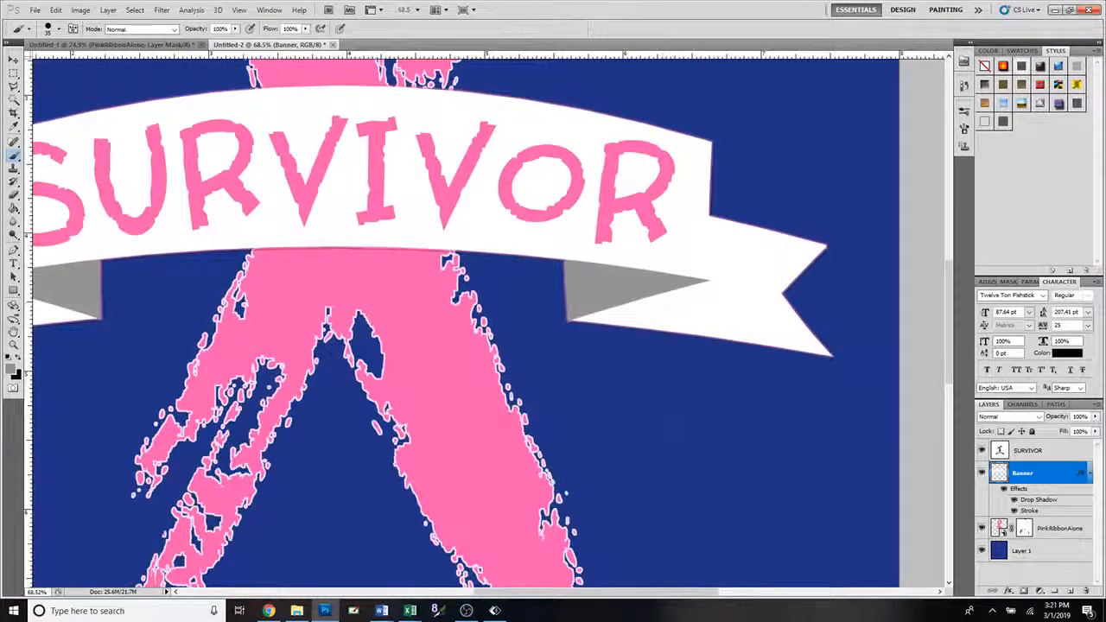
double_click(1080, 473)
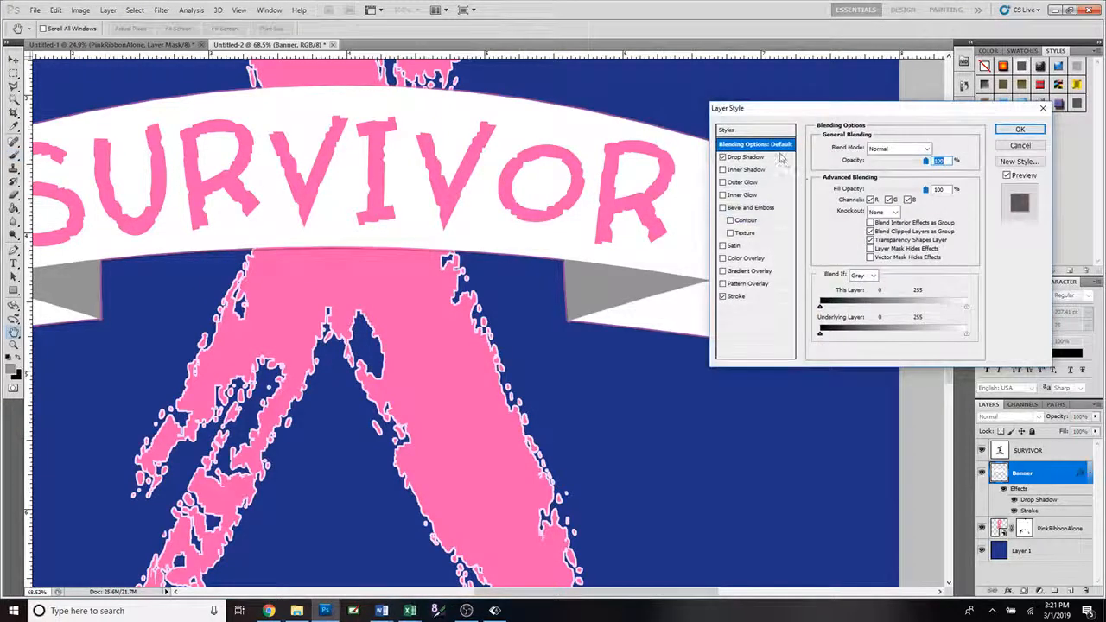
click(778, 159)
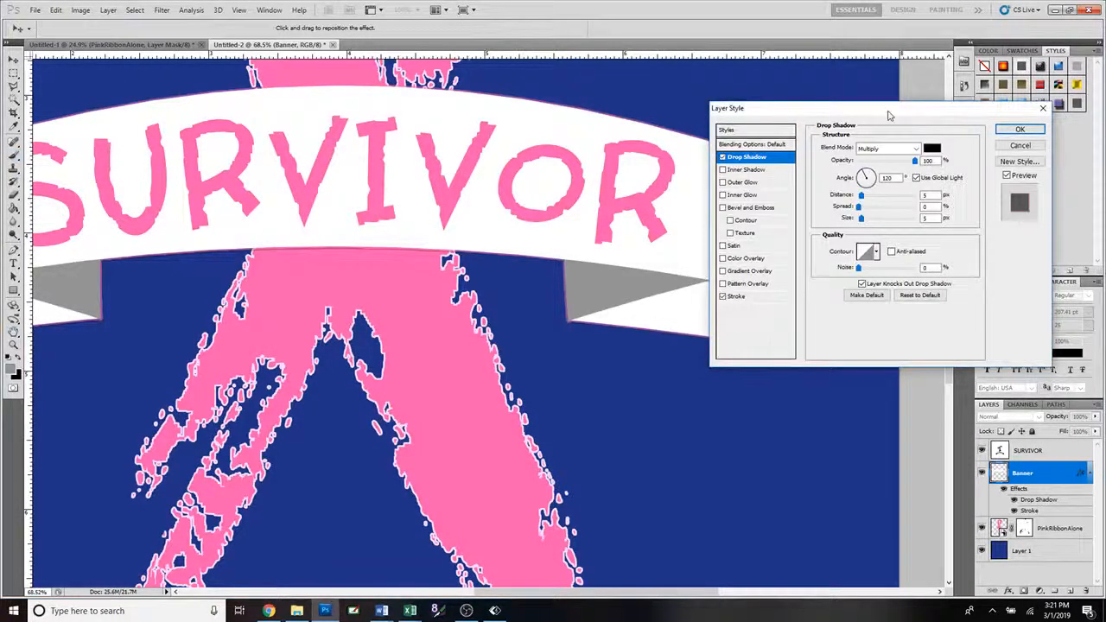
drag(891, 111, 927, 76)
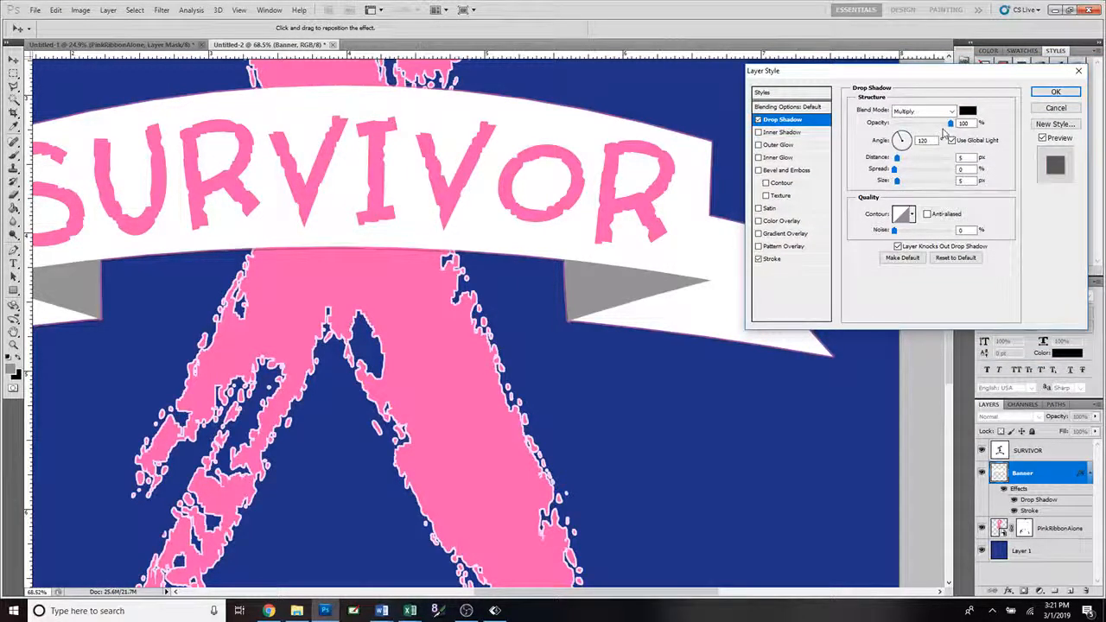
drag(896, 161, 928, 166)
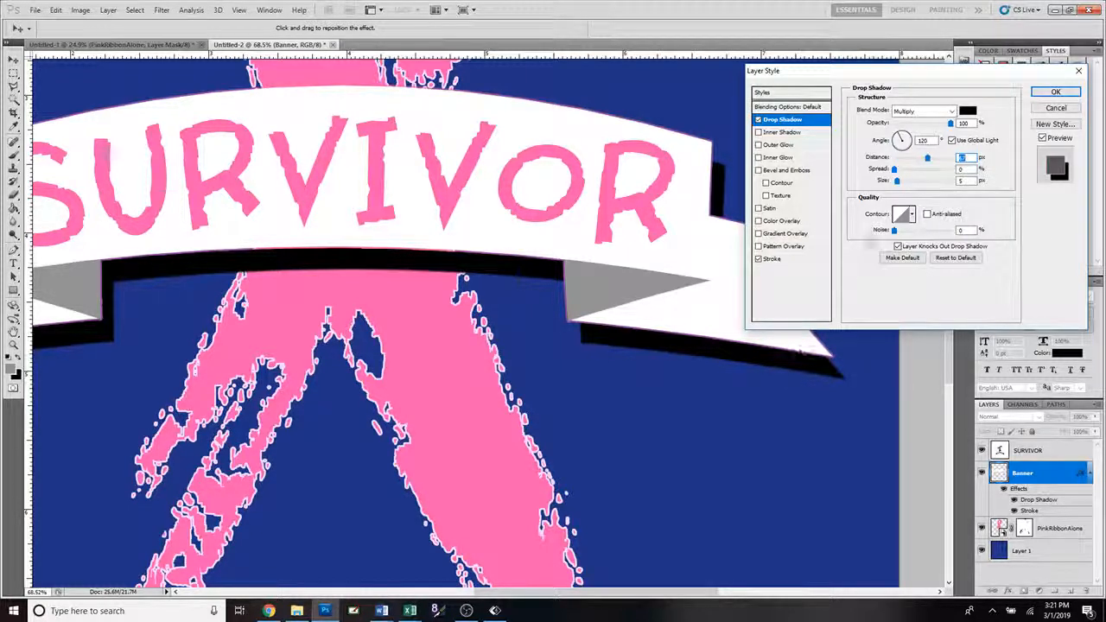
drag(896, 170, 879, 189)
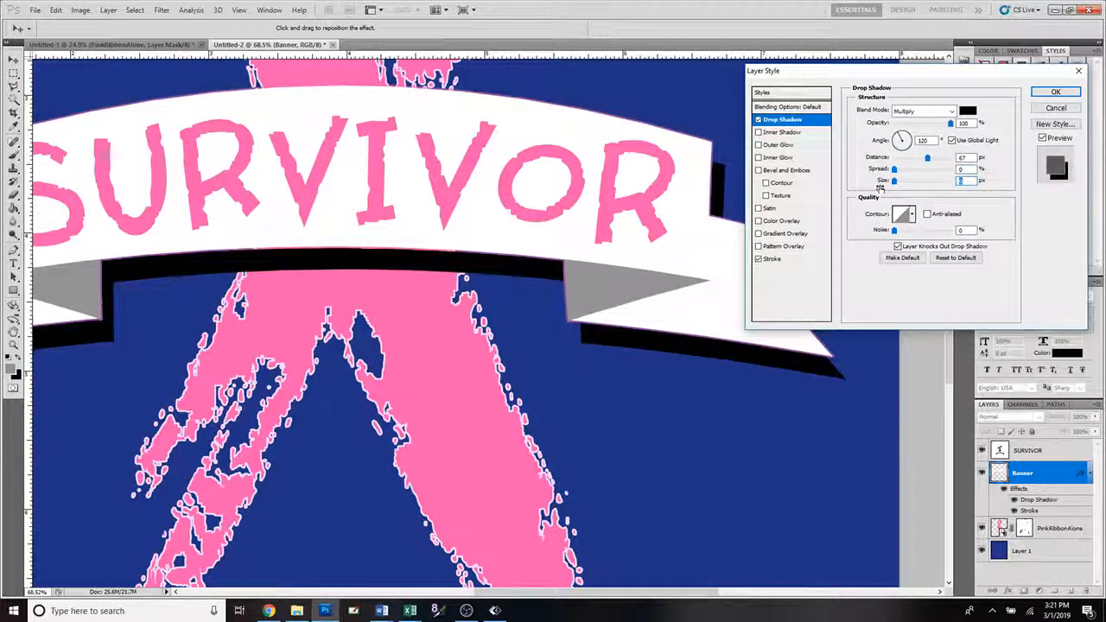
- Set the Banner's drop shadow to a 143° angle, 22 px distance and about 50% opacity, and apply the style
drag(932, 161, 901, 142)
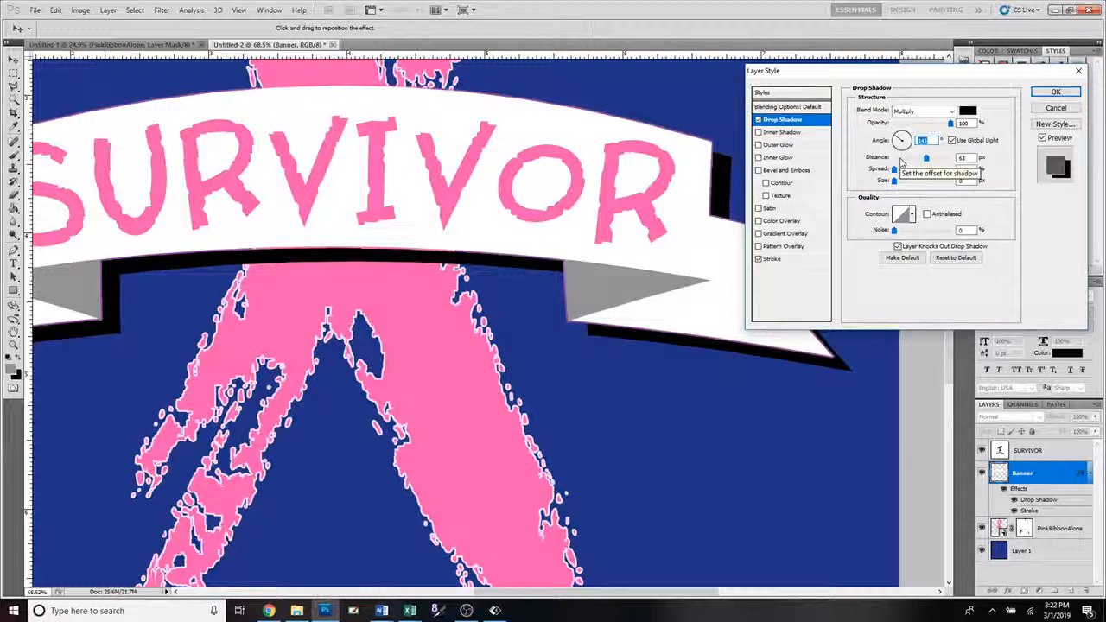
click(902, 160)
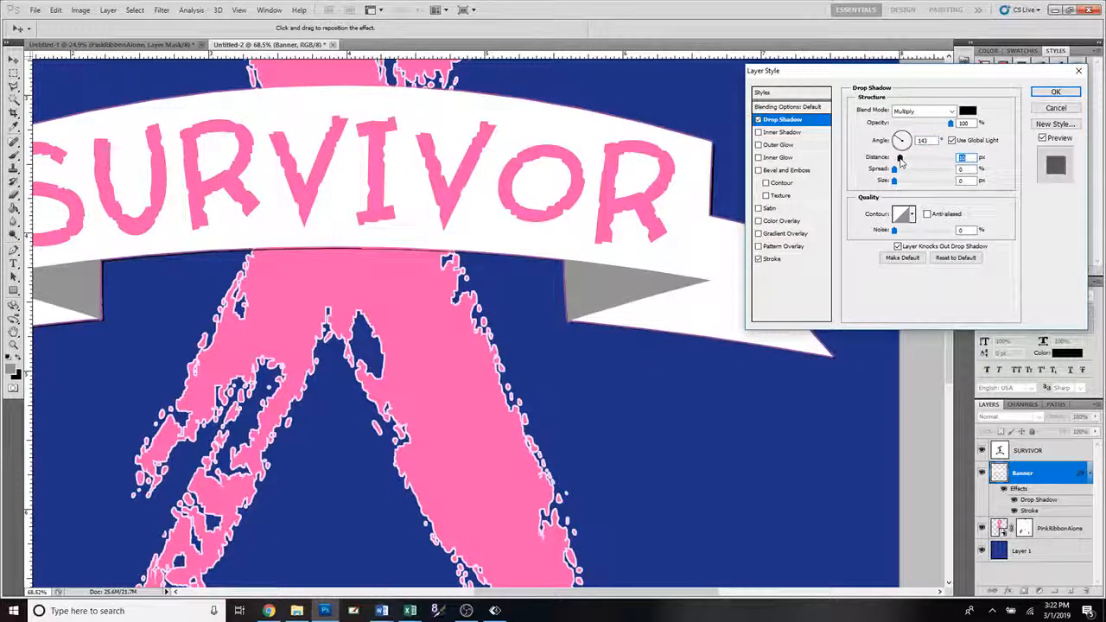
drag(902, 162, 908, 163)
click(923, 125)
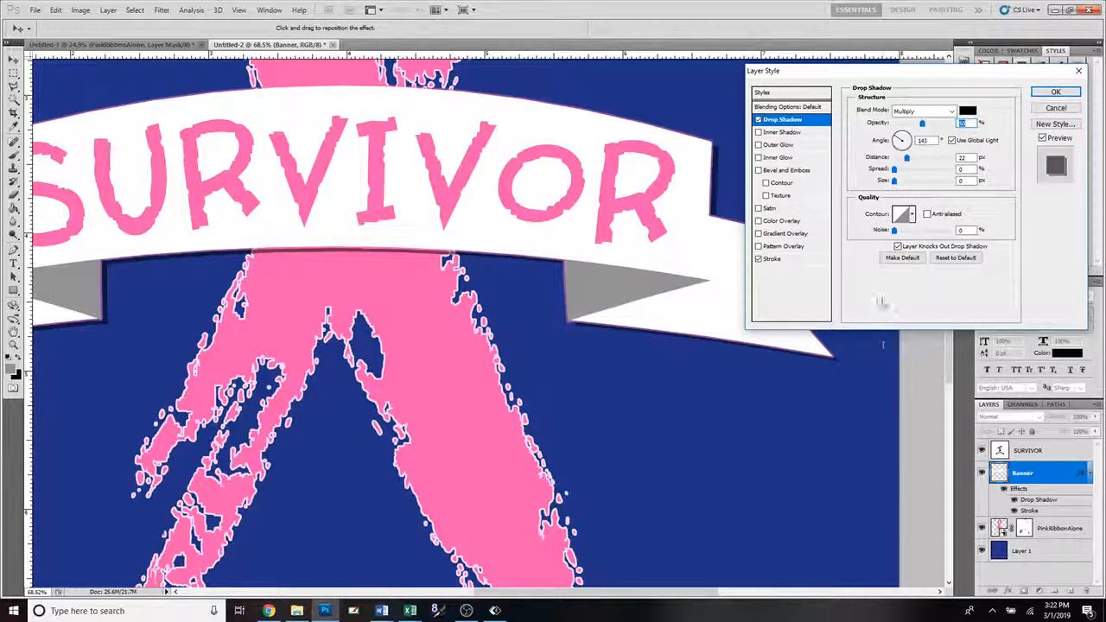
click(1054, 92)
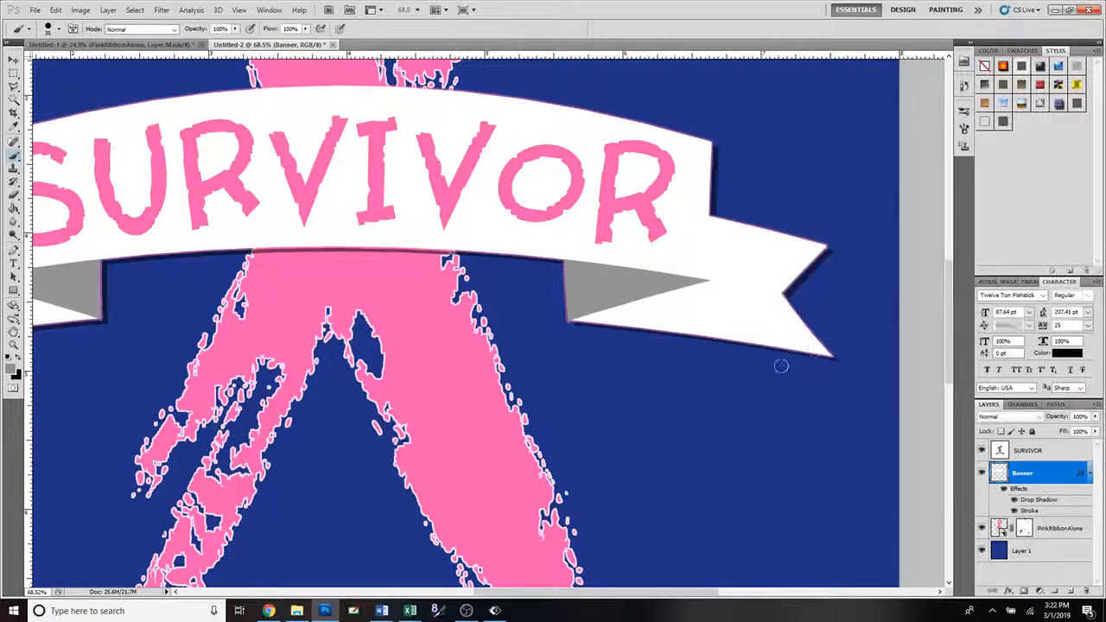
- Align the SURVIVOR, Banner and PinkRibbonAlone layers on their horizontal centers
scroll(781, 366, down, 5)
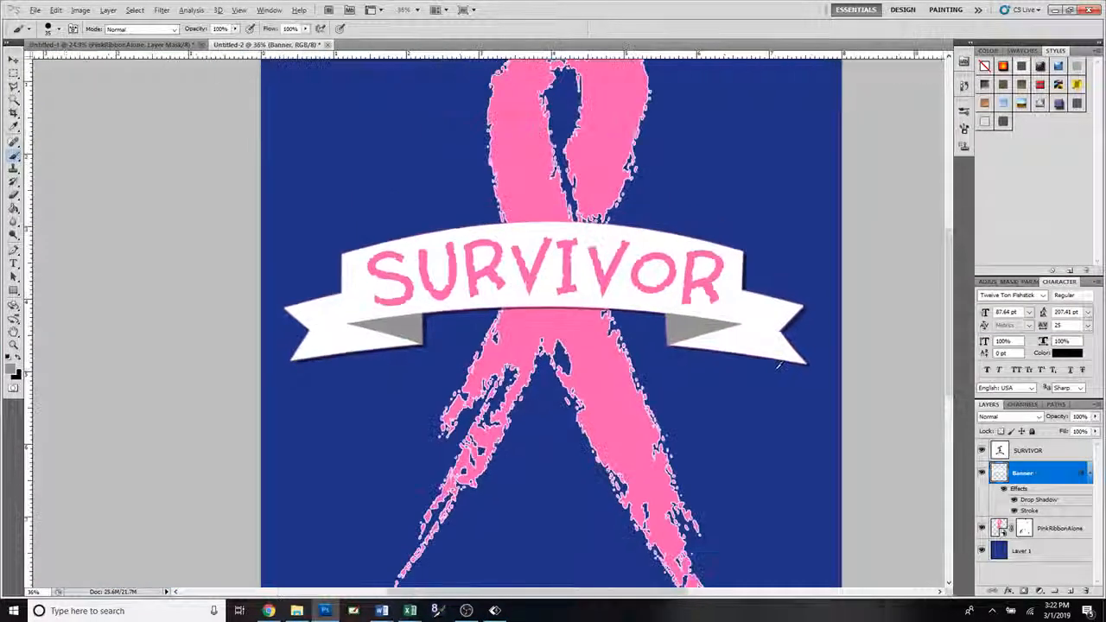
scroll(779, 365, down, 3)
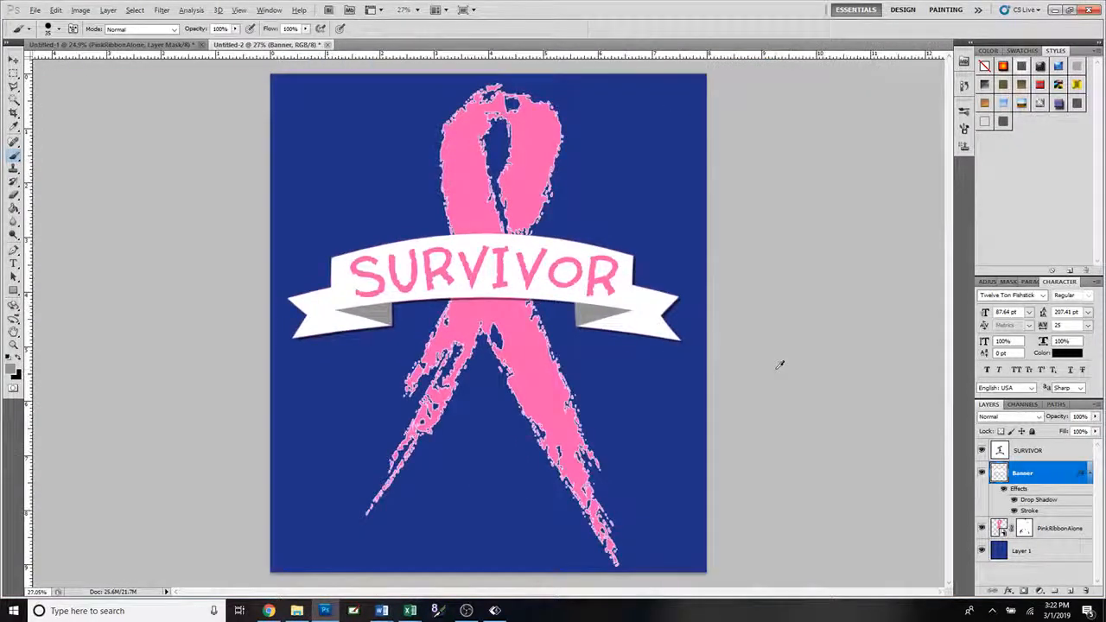
click(1033, 453)
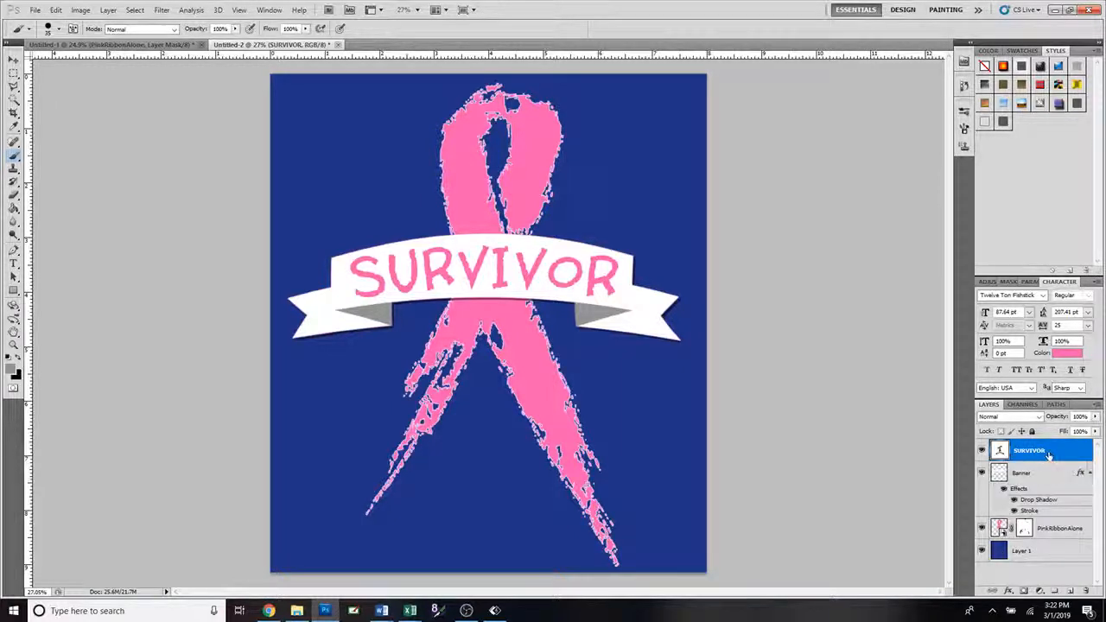
shift+click(1059, 529)
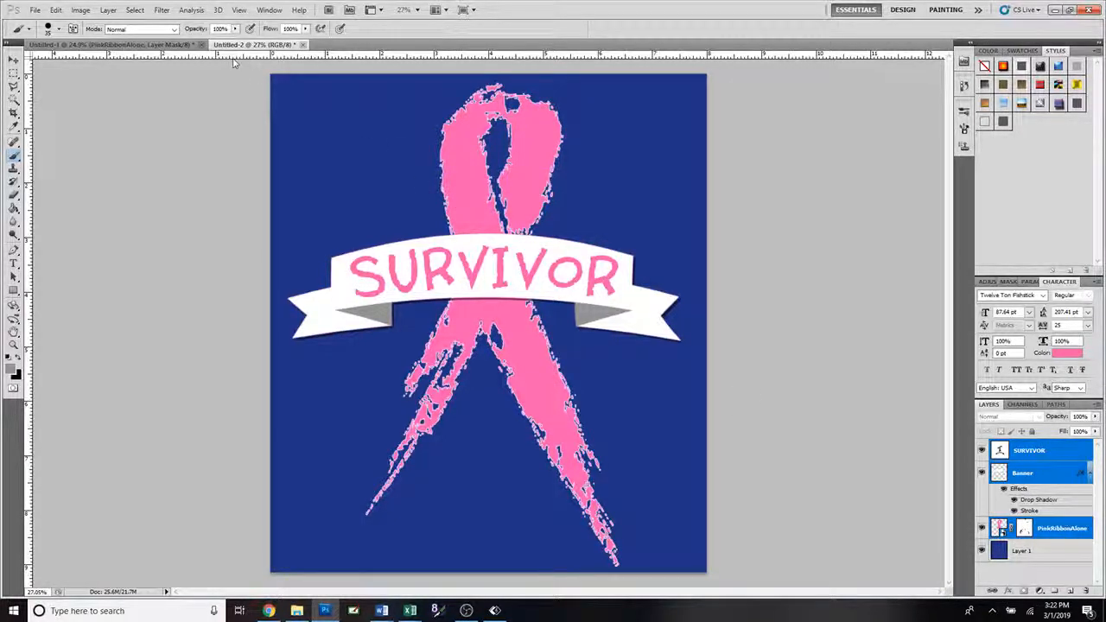
click(13, 59)
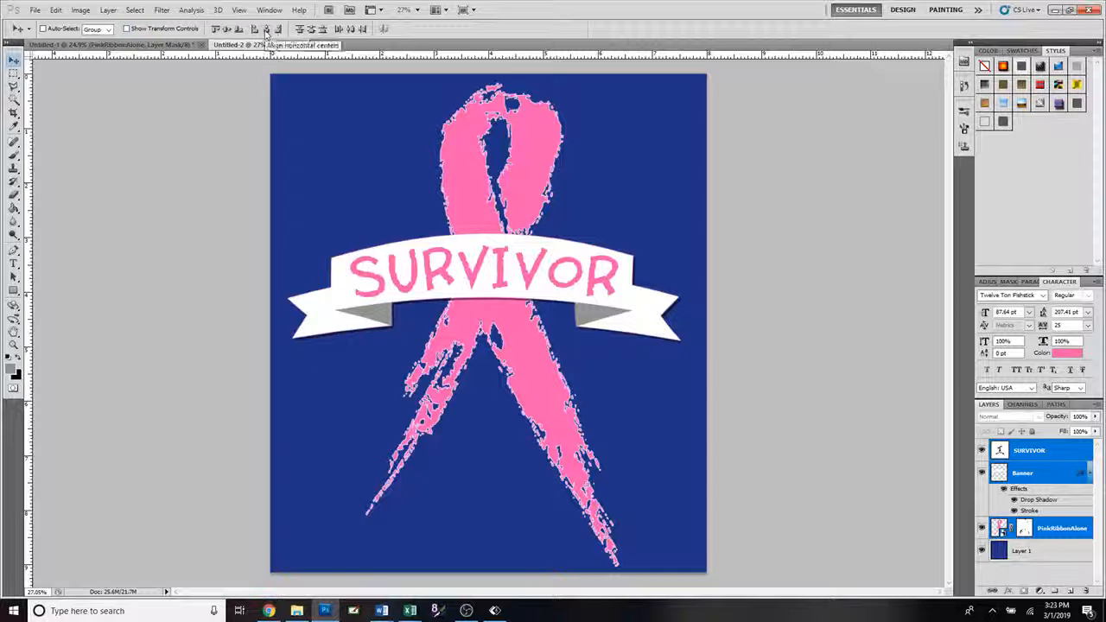
click(266, 29)
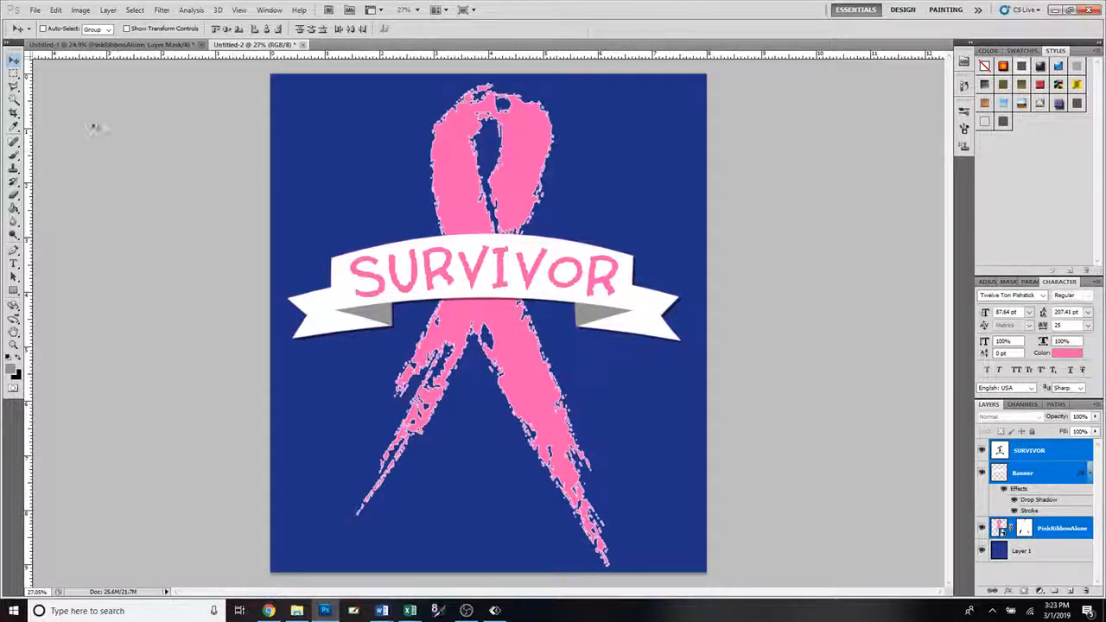
click(14, 87)
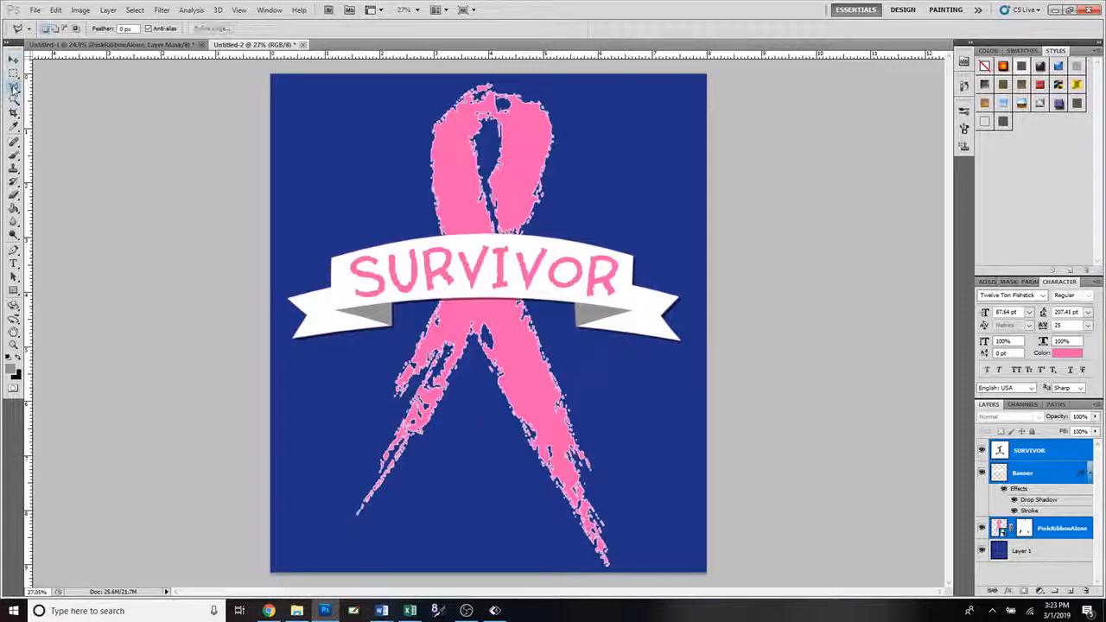
click(14, 86)
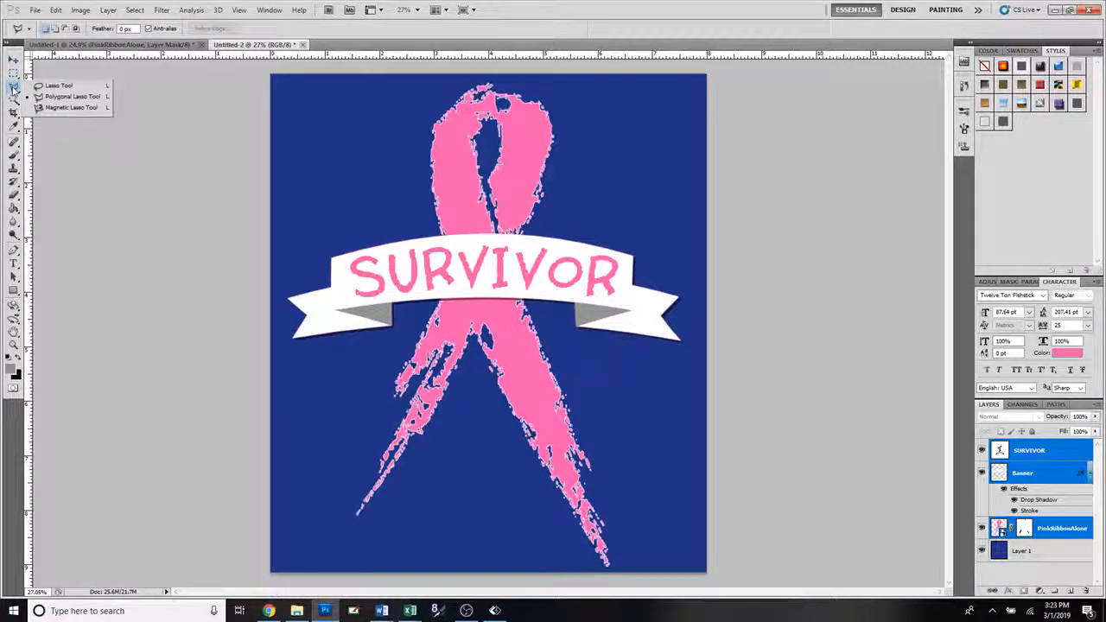
click(14, 76)
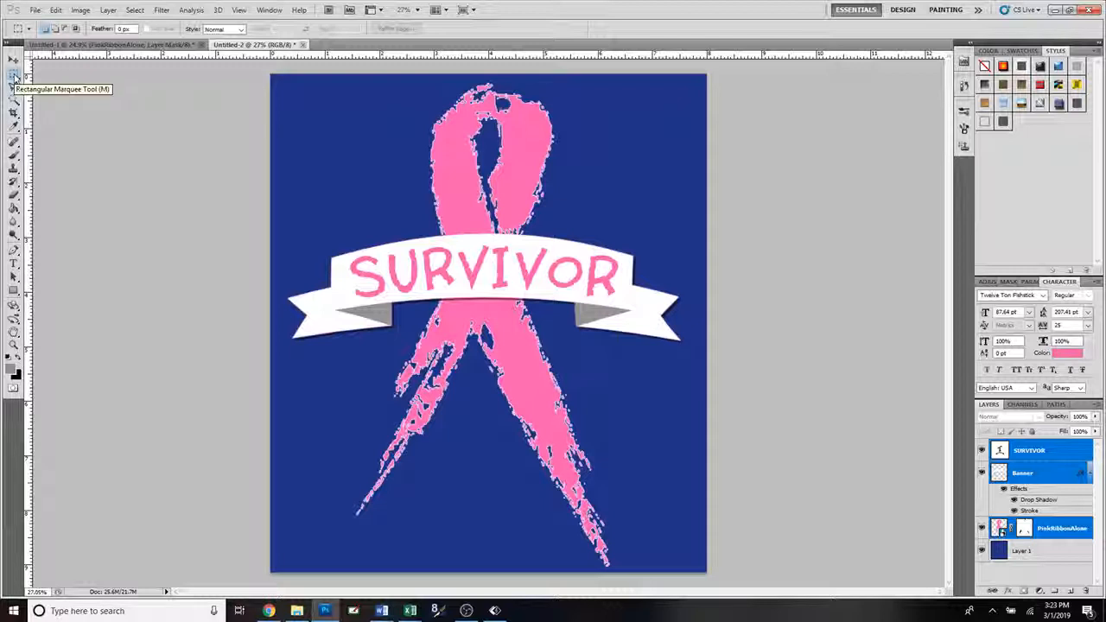
click(14, 292)
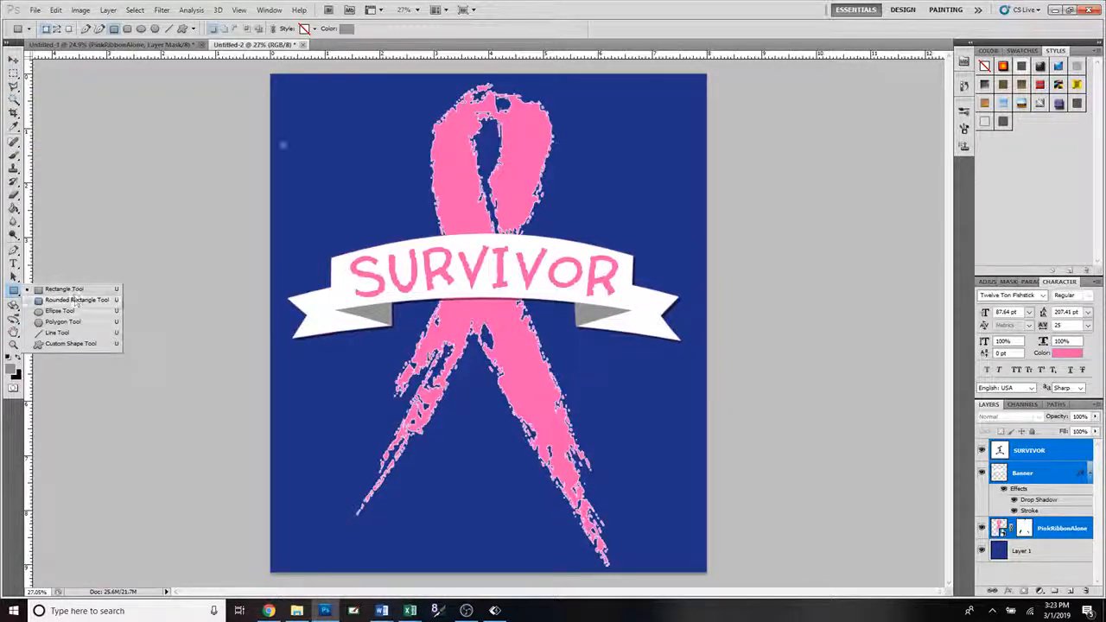
key(v)
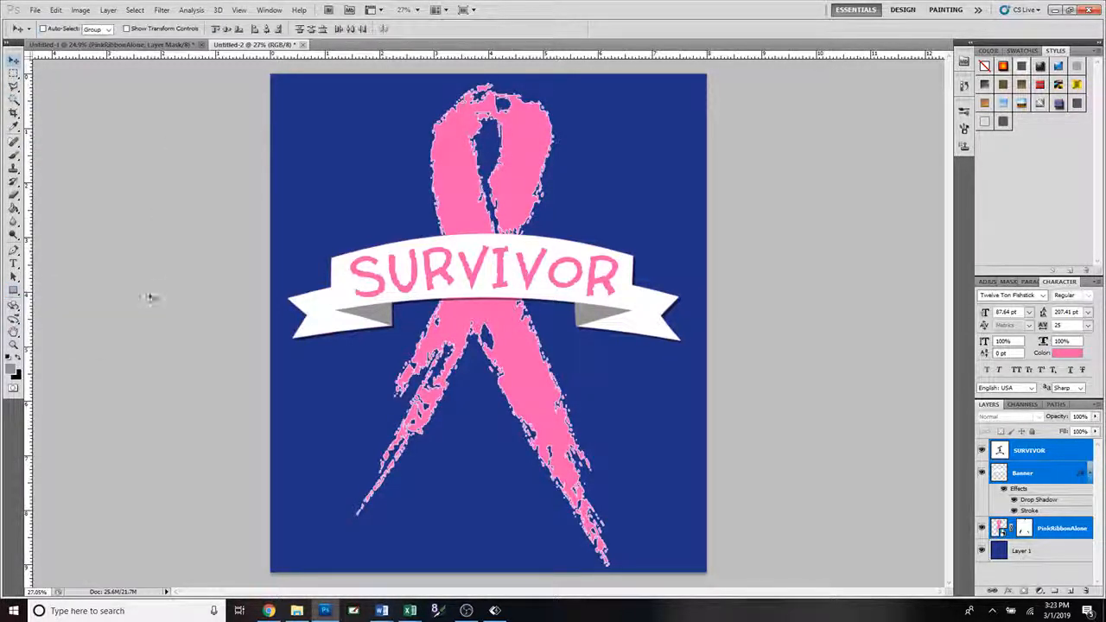